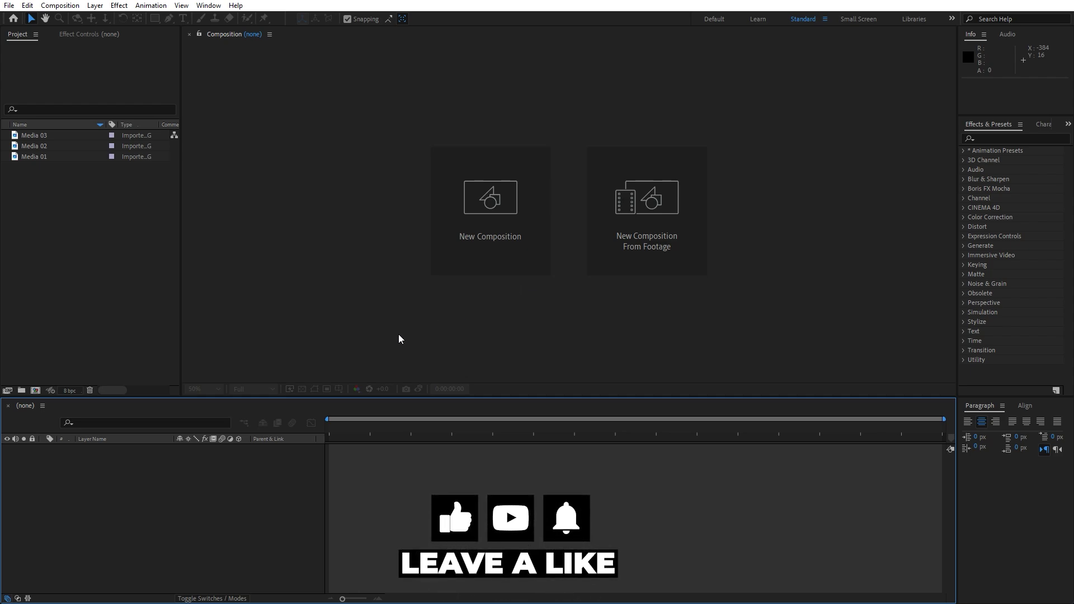
Create a 1920 x 1080 composition named "Part 01" at 30 fps with a duration of 7 seconds
{"action": "left_click", "coordinate": [35, 422]}
{"action": "type", "text": "Part 01"}
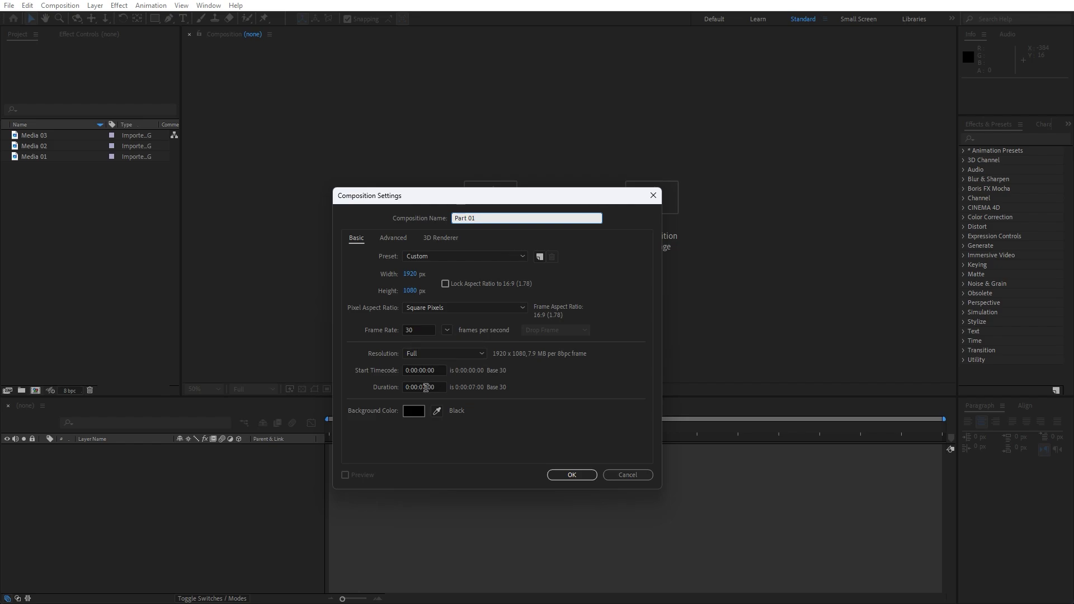
{"action": "left_click", "coordinate": [575, 473]}
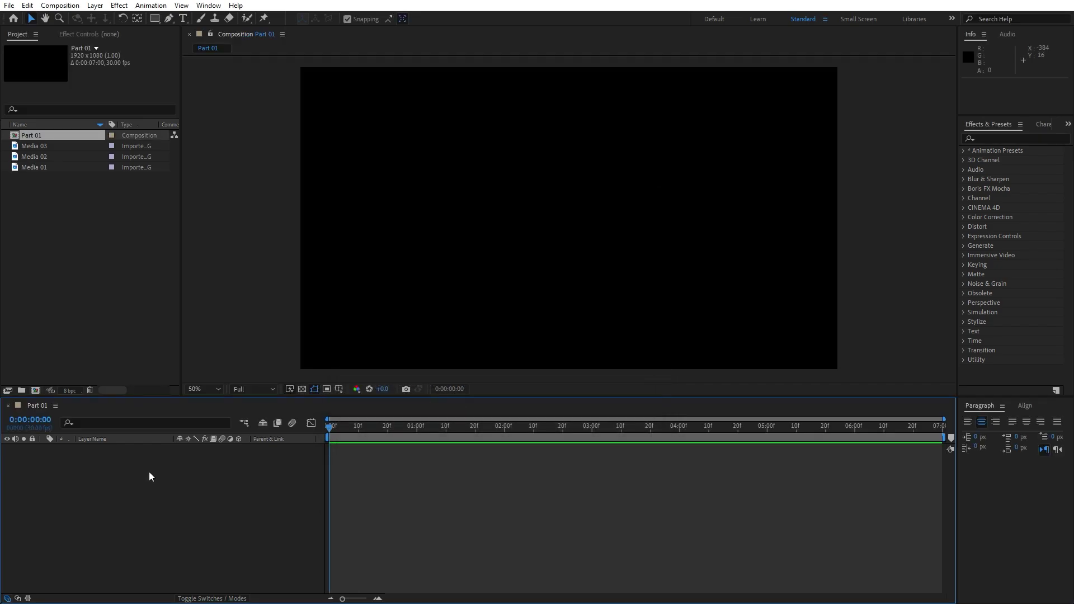
Create a second 1920 x 1080, 7-second composition at 30 fps named "Media + Mask 01"
{"action": "left_click", "coordinate": [35, 391]}
{"action": "type", "text": "Me"}
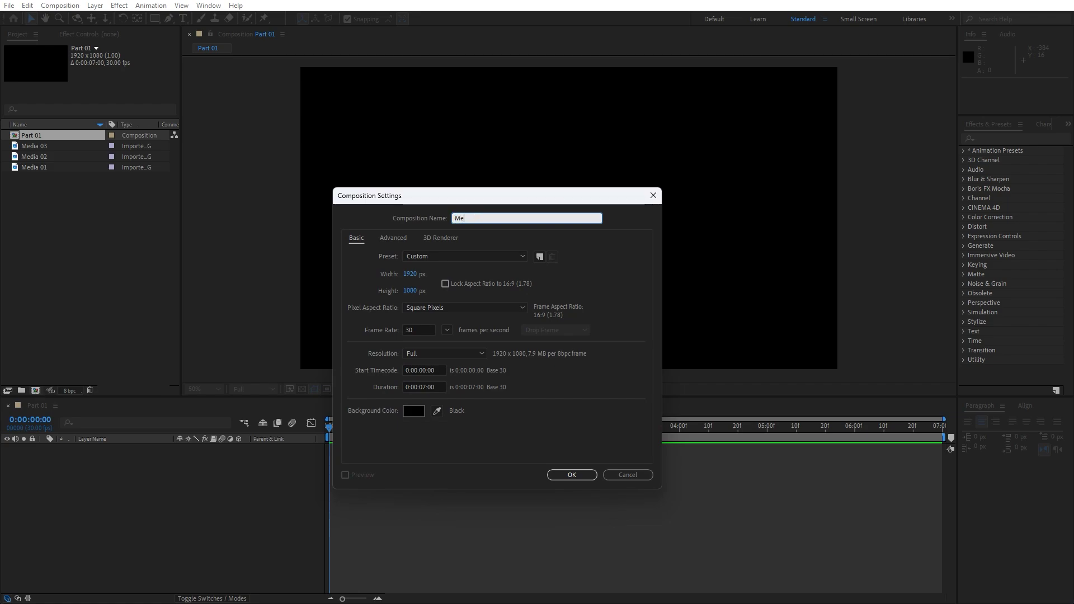
{"action": "type", "text": "dia + Mask 01"}
{"action": "left_click", "coordinate": [564, 476]}
Add a full-size 1920 x 1080 solid layer named "Background" to the Part 01 composition
{"action": "left_click", "coordinate": [46, 408]}
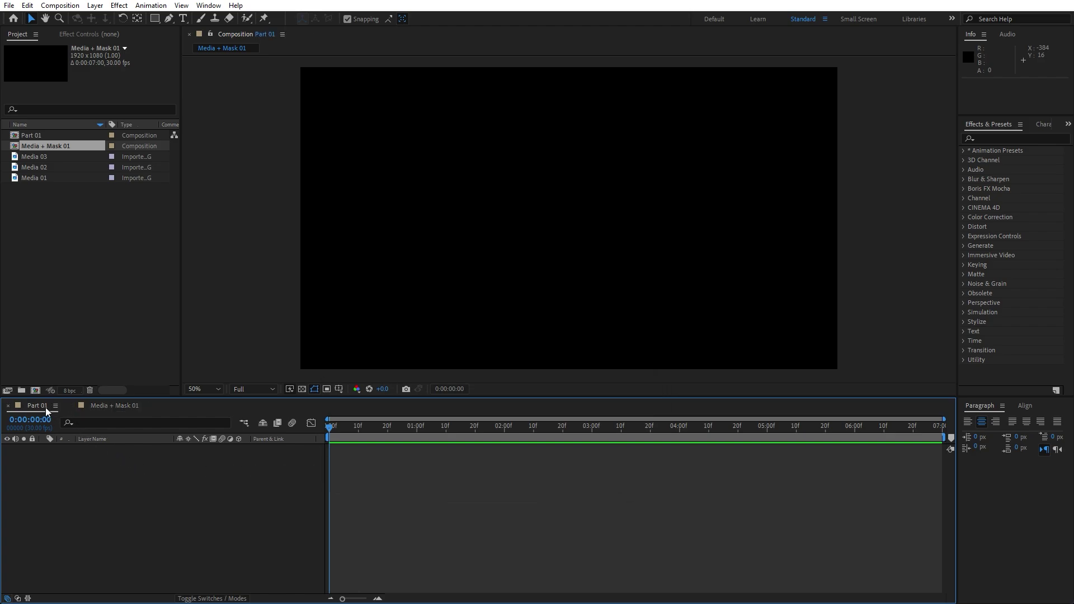
{"action": "right_click", "coordinate": [139, 504]}
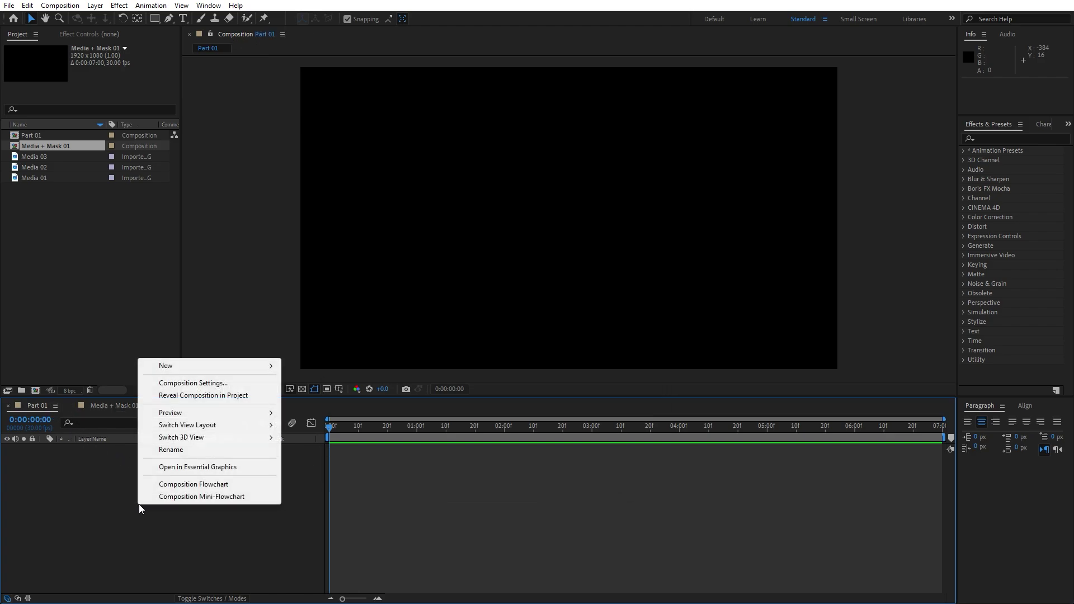
{"action": "mouse_move", "coordinate": [193, 365]}
{"action": "left_click", "coordinate": [309, 396]}
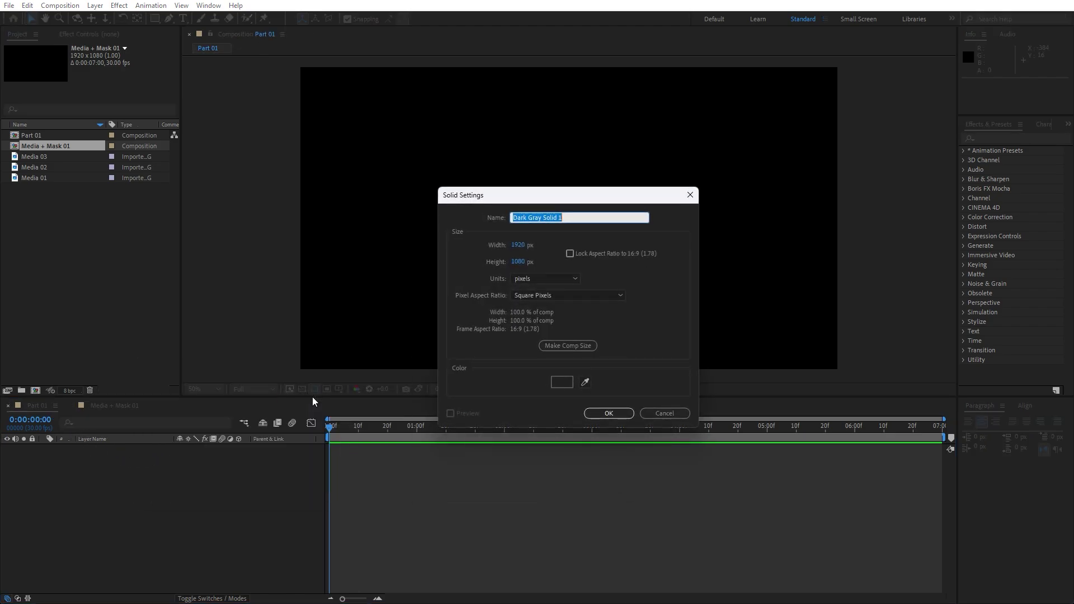
{"action": "type", "text": "Background"}
{"action": "left_click", "coordinate": [616, 413]}
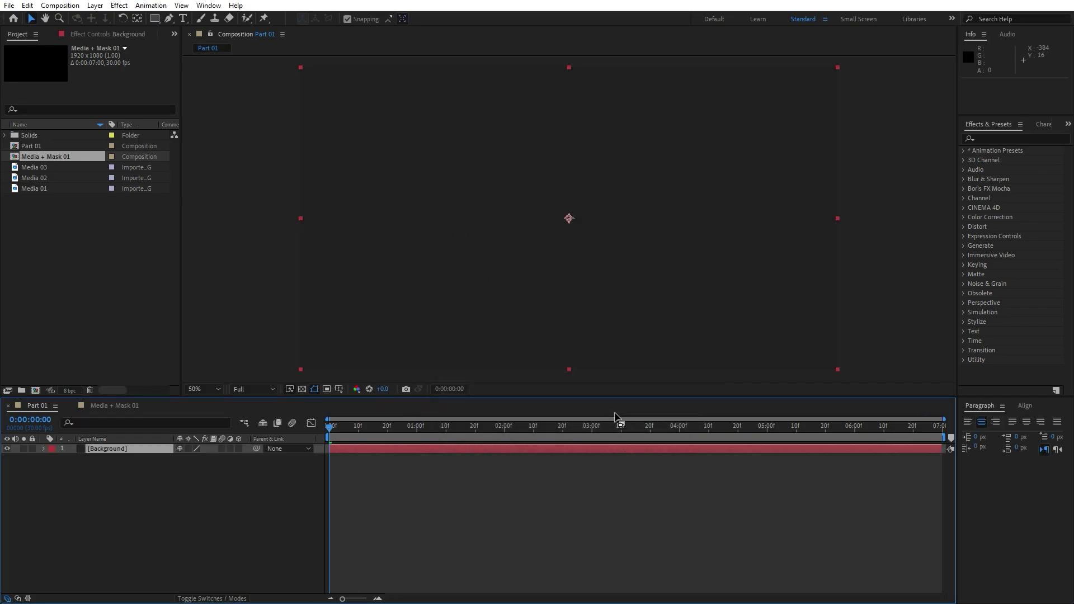
Find the Fill effect and apply it to the Background layer
{"action": "left_click", "coordinate": [1025, 137]}
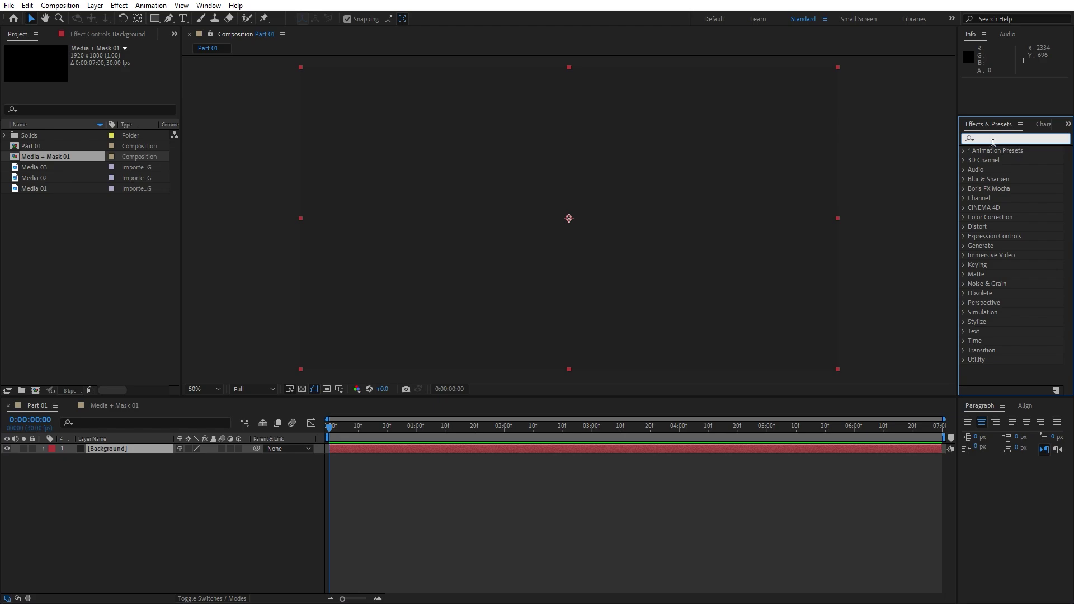
{"action": "left_click", "coordinate": [208, 6]}
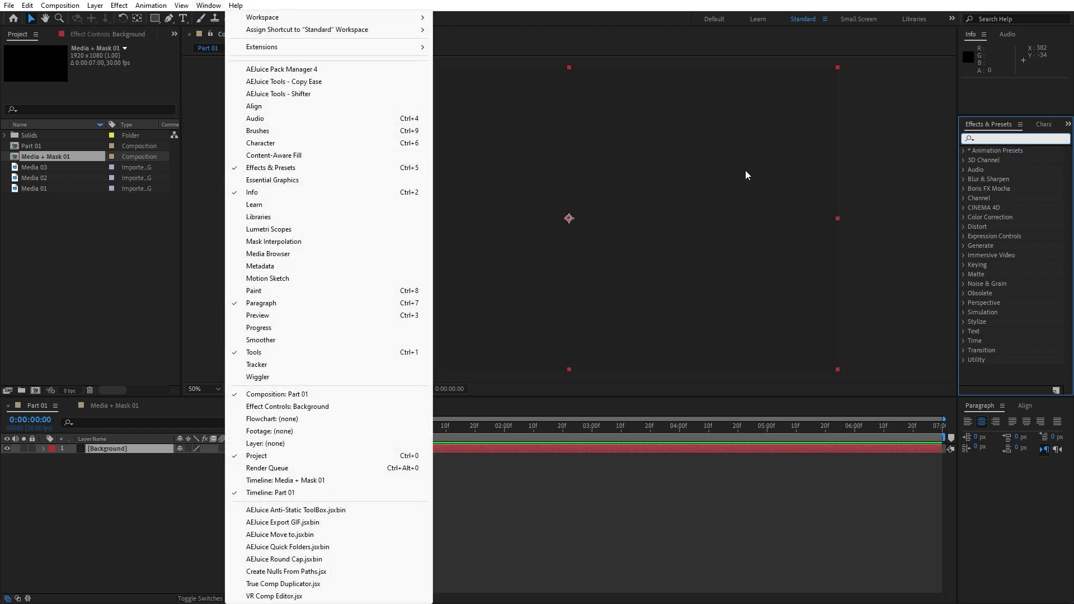
{"action": "left_click", "coordinate": [1007, 136]}
{"action": "type", "text": "fill"}
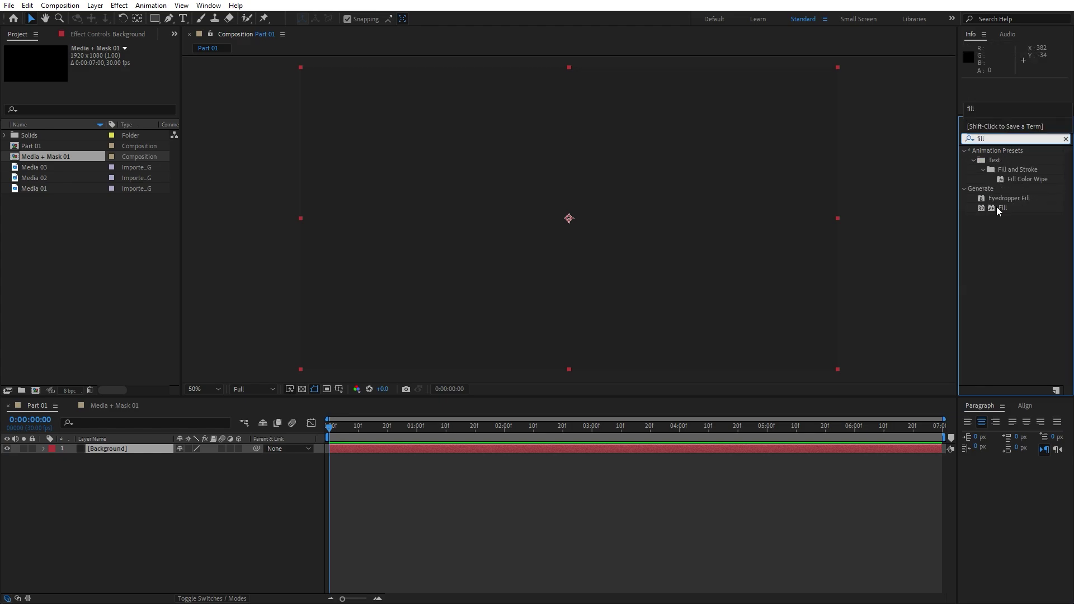
{"action": "left_click_drag", "start_coordinate": [996, 206], "coordinate": [146, 449]}
Set the Background layer's Fill color to D7DEEB
{"action": "left_click", "coordinate": [108, 85]}
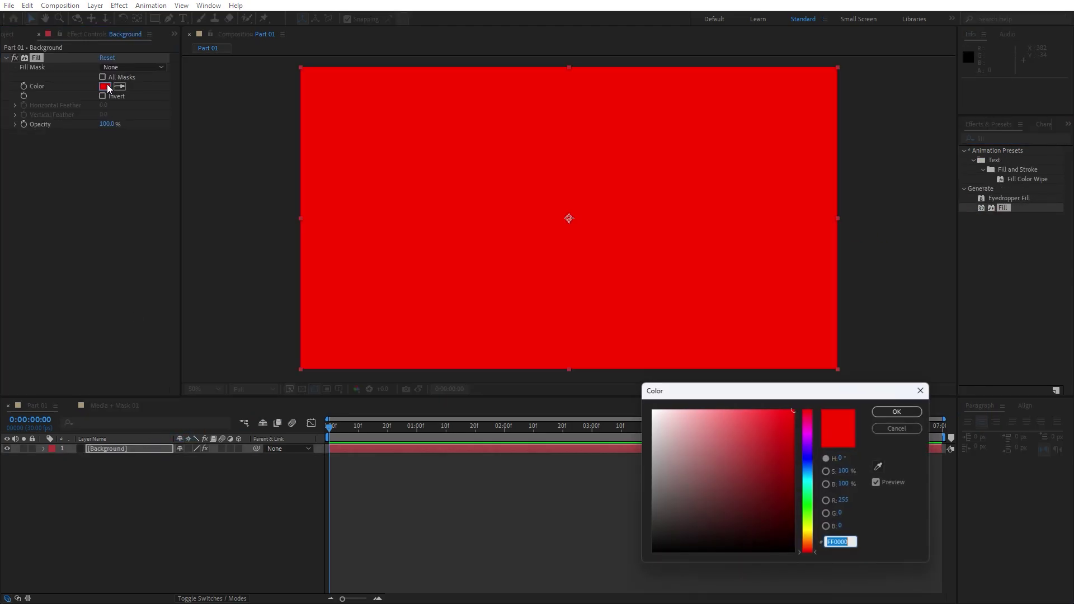
{"action": "type", "text": "00D7DE"}
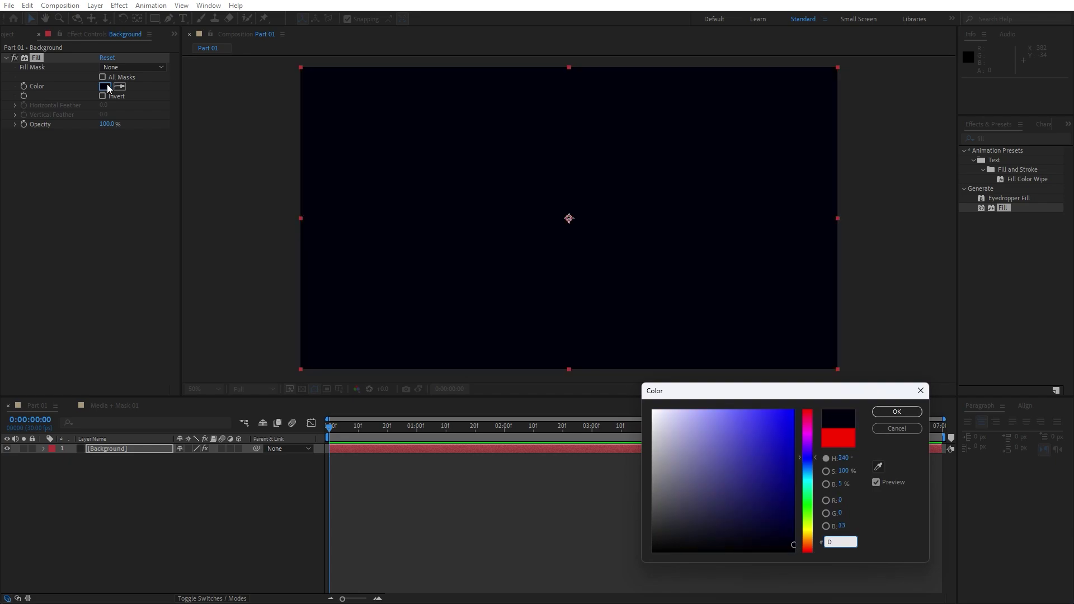
{"action": "type", "text": "EB"}
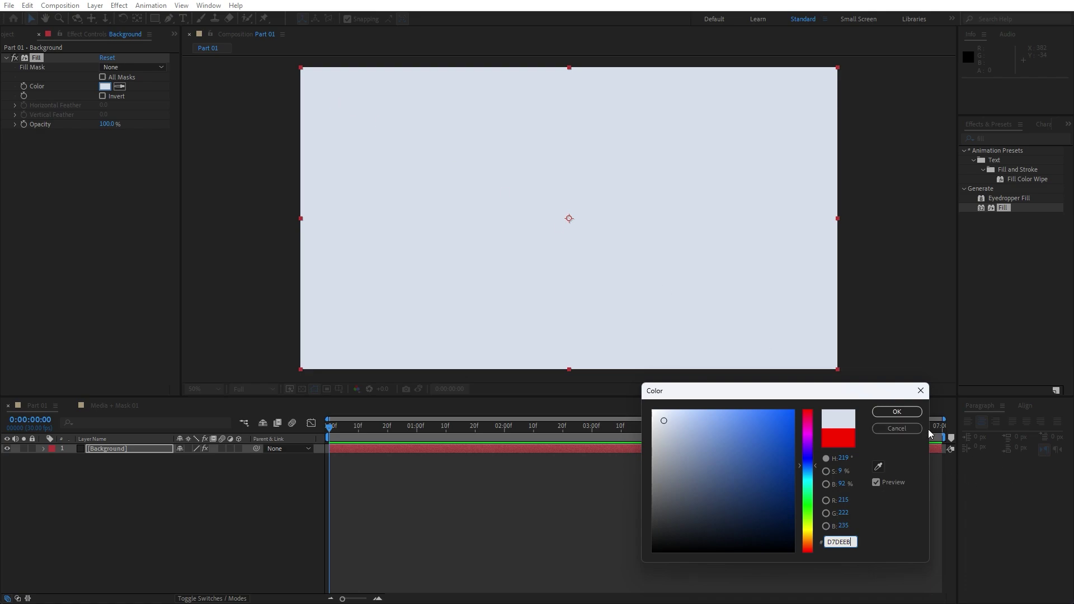
{"action": "left_click", "coordinate": [897, 412]}
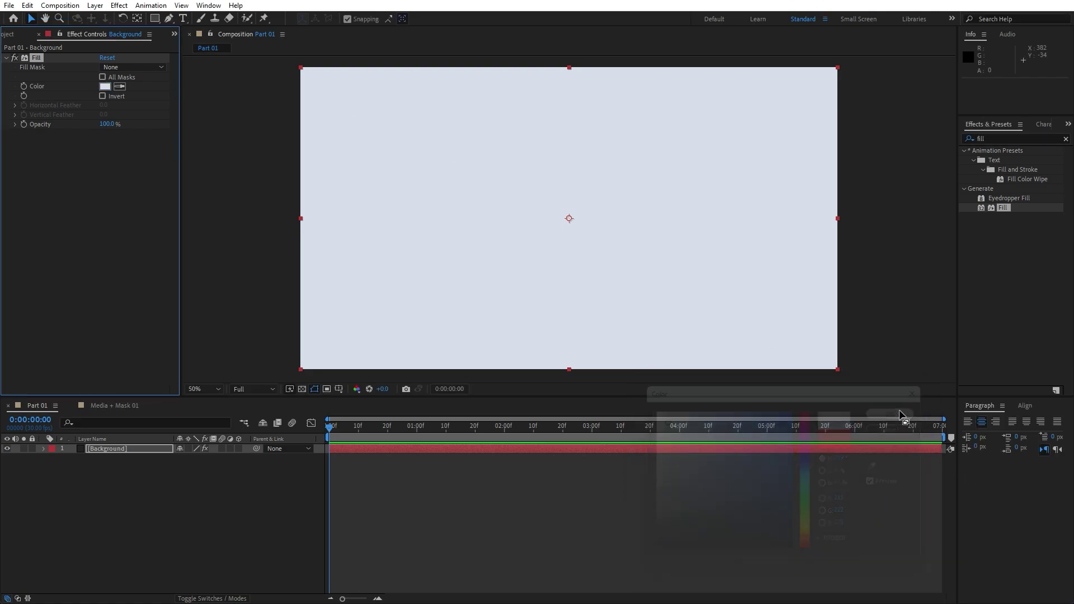
Place the Media 01 image as a layer in the Media + Mask 01 composition
{"action": "left_click", "coordinate": [126, 405]}
{"action": "left_click", "coordinate": [54, 34]}
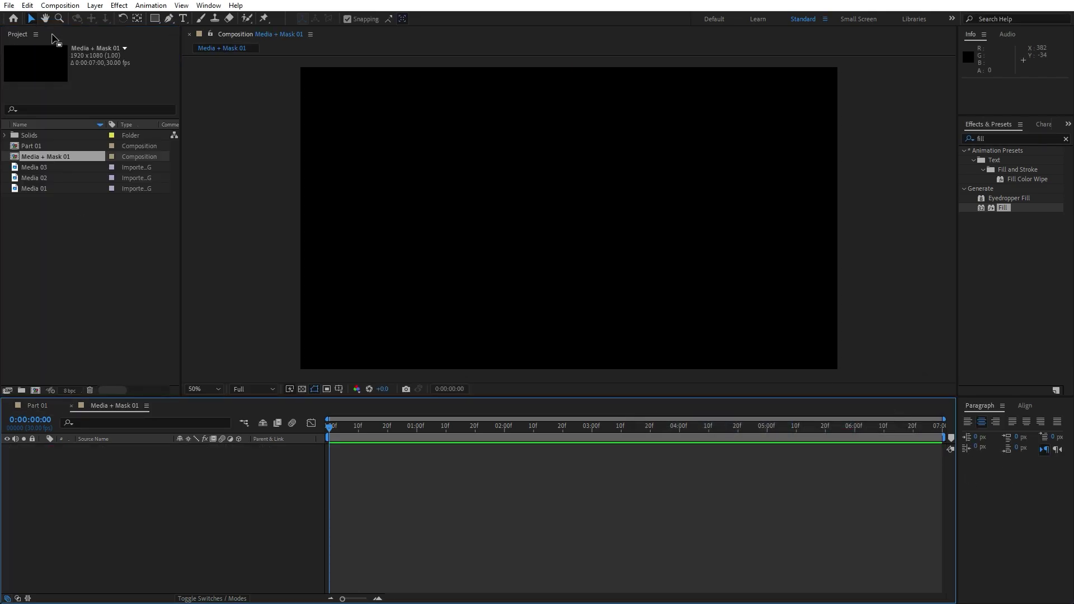
{"action": "left_click", "coordinate": [45, 190]}
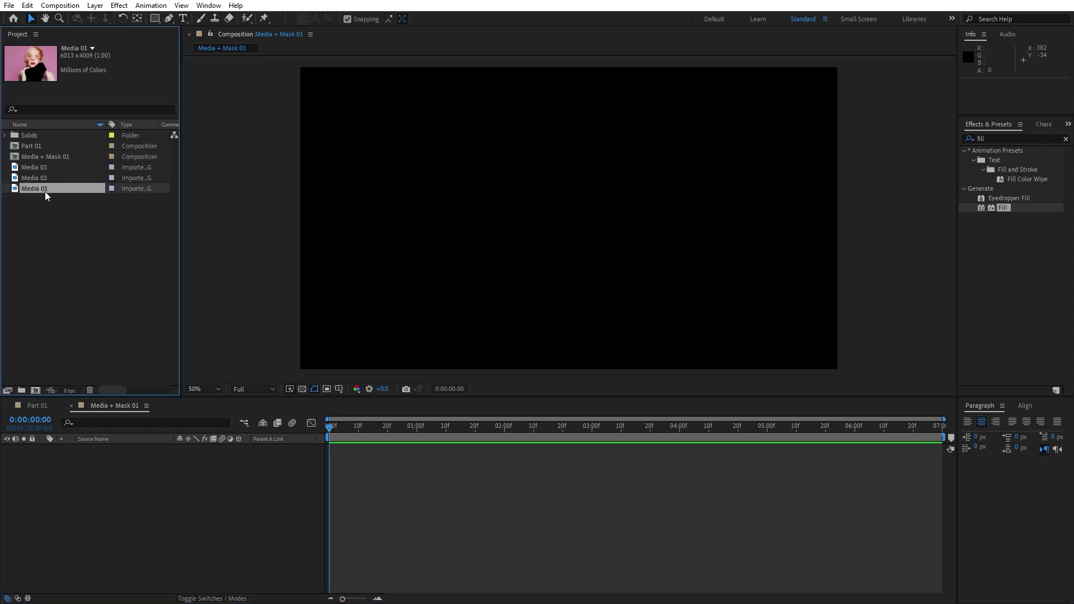
{"action": "left_click_drag", "start_coordinate": [44, 190], "coordinate": [180, 546]}
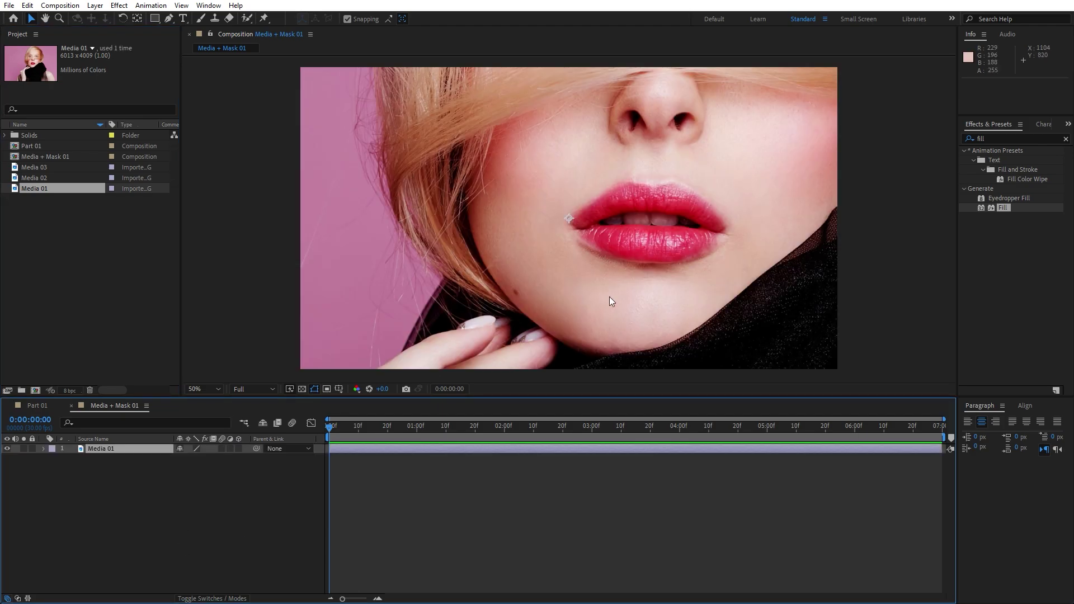
Scale the Media 01 layer down to slightly larger than the frame and position it at 960, 670
{"action": "key", "text": "comma"}
{"action": "key", "text": "comma"}
{"action": "key", "text": "period"}
{"action": "key", "text": "s"}
{"action": "left_click_drag", "start_coordinate": [191, 461], "coordinate": [272, 459]}
{"action": "key", "text": "p"}
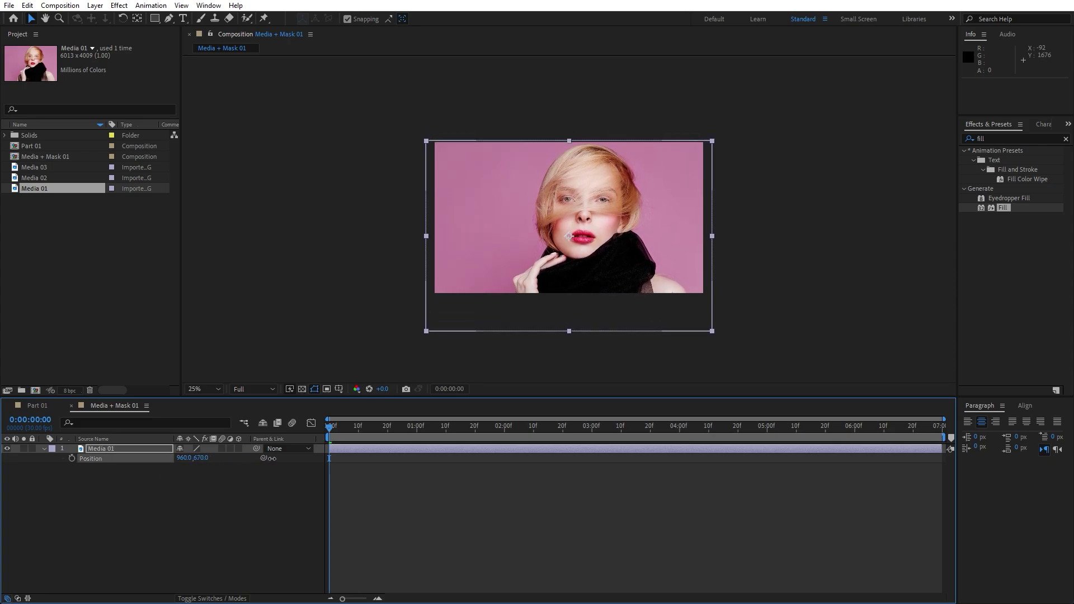
{"action": "left_click", "coordinate": [72, 461]}
{"action": "left_click", "coordinate": [43, 449]}
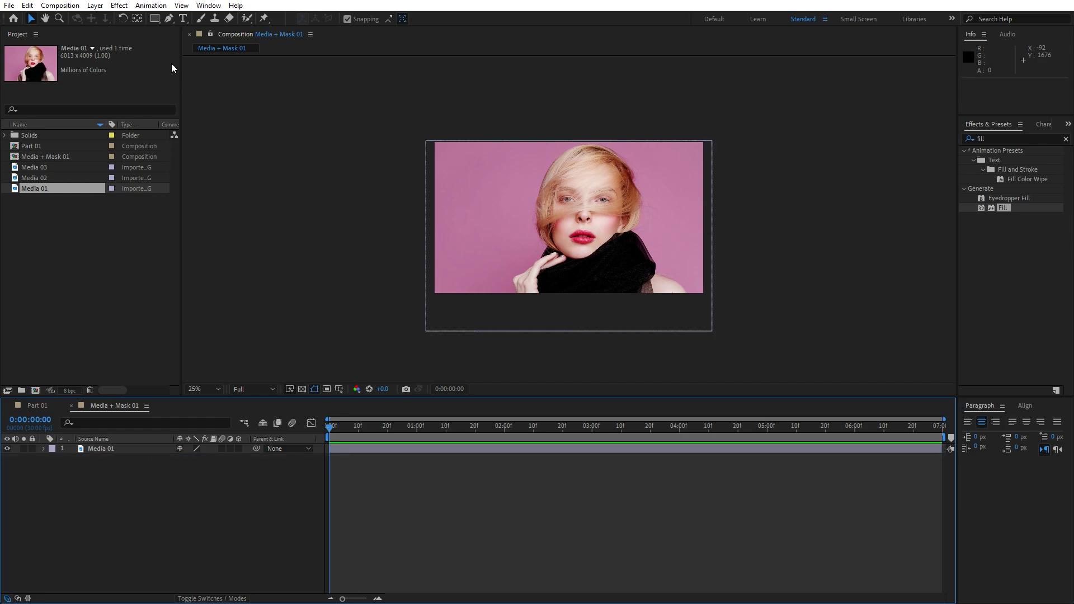
Create a composition-sized rectangle shape layer with a white fill and no stroke above Media 01
{"action": "left_click", "coordinate": [155, 18]}
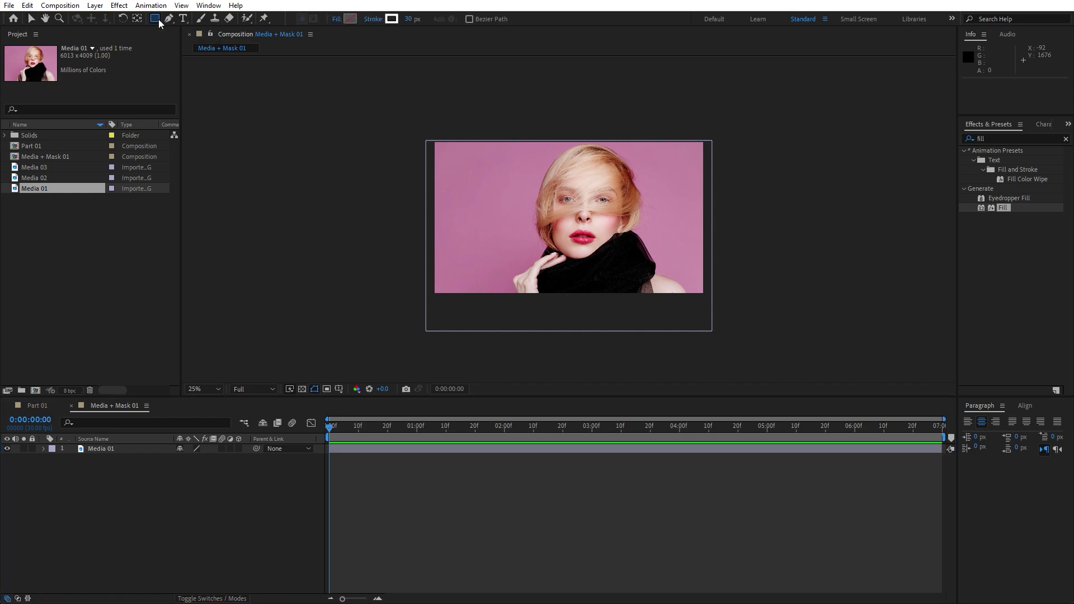
{"action": "left_click", "coordinate": [391, 19], "text": "alt"}
{"action": "left_click", "coordinate": [127, 506]}
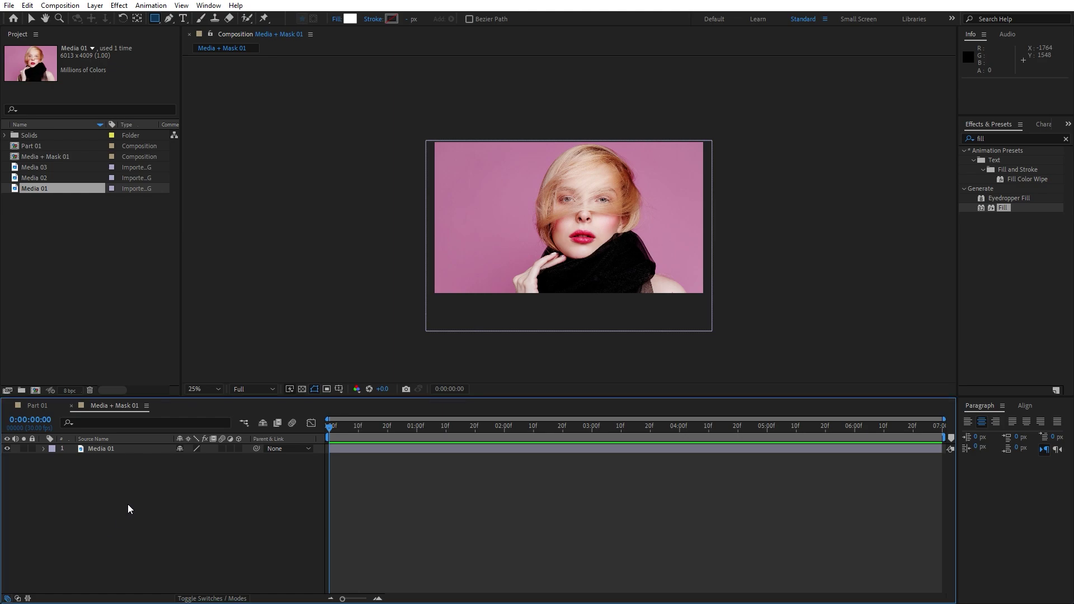
{"action": "double_click", "coordinate": [157, 19]}
{"action": "key", "text": "v"}
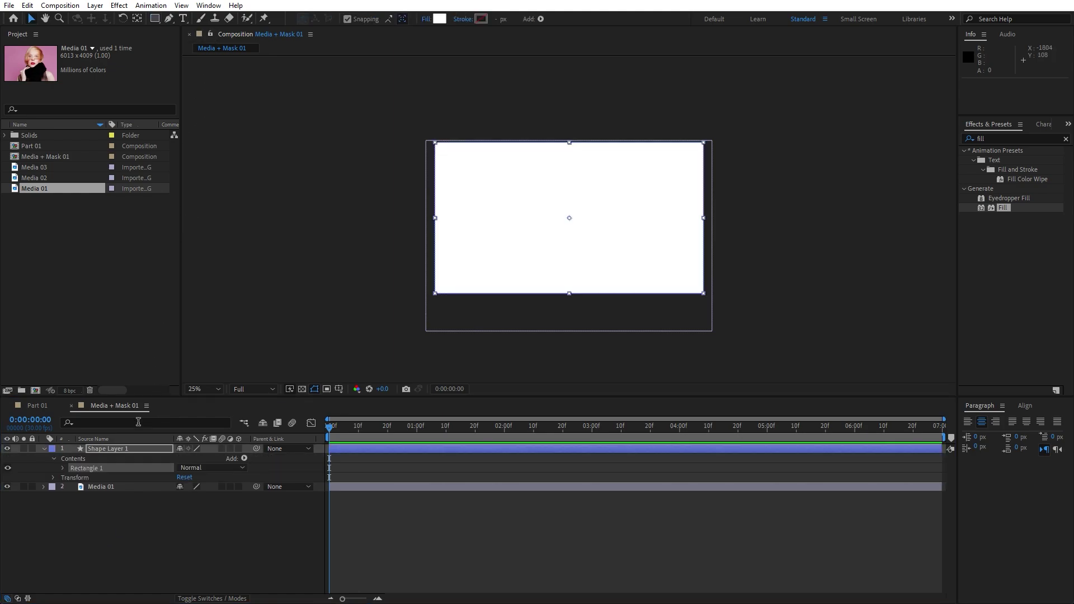
Rename the rectangle shape layer as "Matte"
{"action": "left_click", "coordinate": [119, 449]}
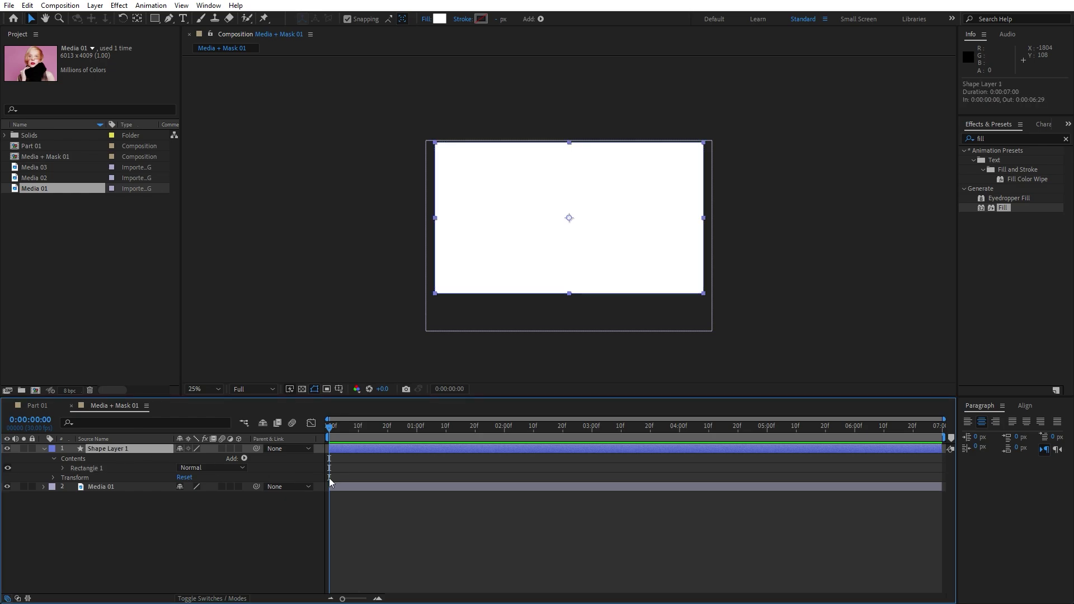
{"action": "key", "text": "Return"}
{"action": "type", "text": "Mat"}
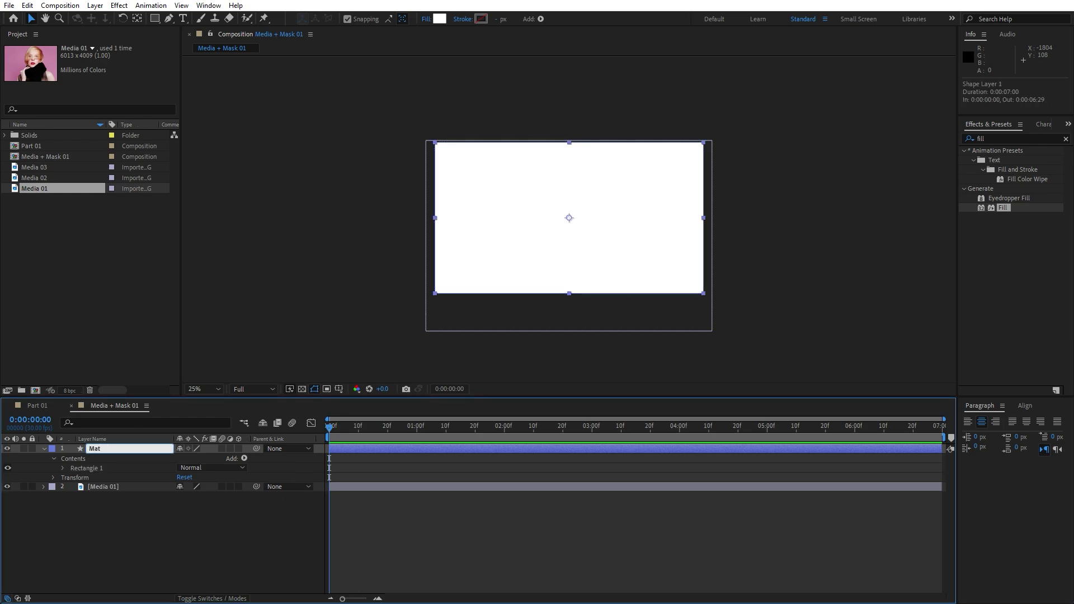
{"action": "type", "text": "te"}
{"action": "left_click", "coordinate": [221, 553]}
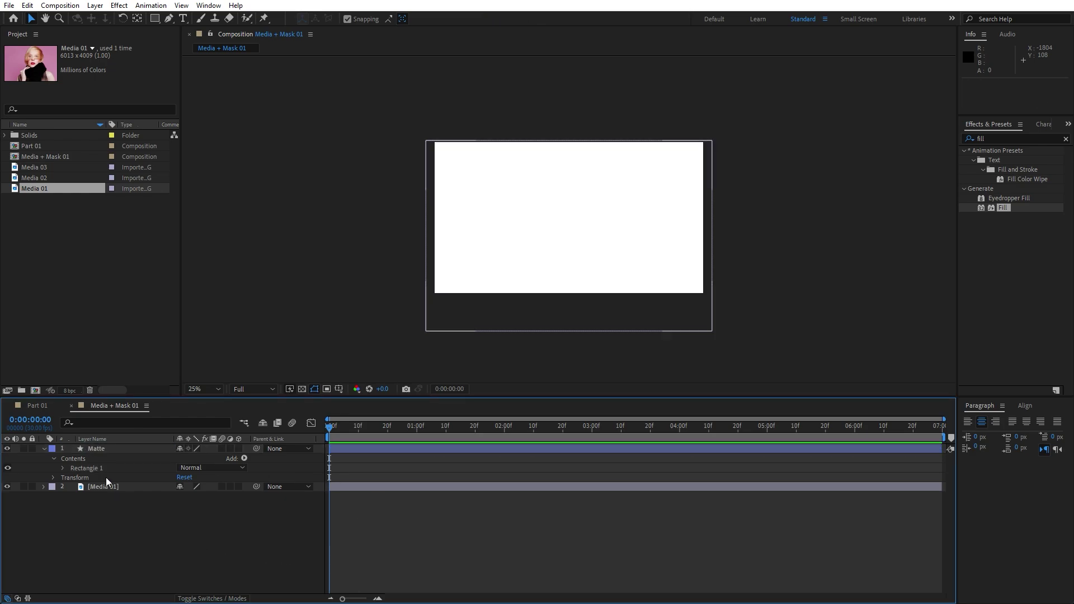
Find the CC Jaws effect and apply it to the Matte layer
{"action": "left_click", "coordinate": [93, 448]}
{"action": "left_click", "coordinate": [981, 138]}
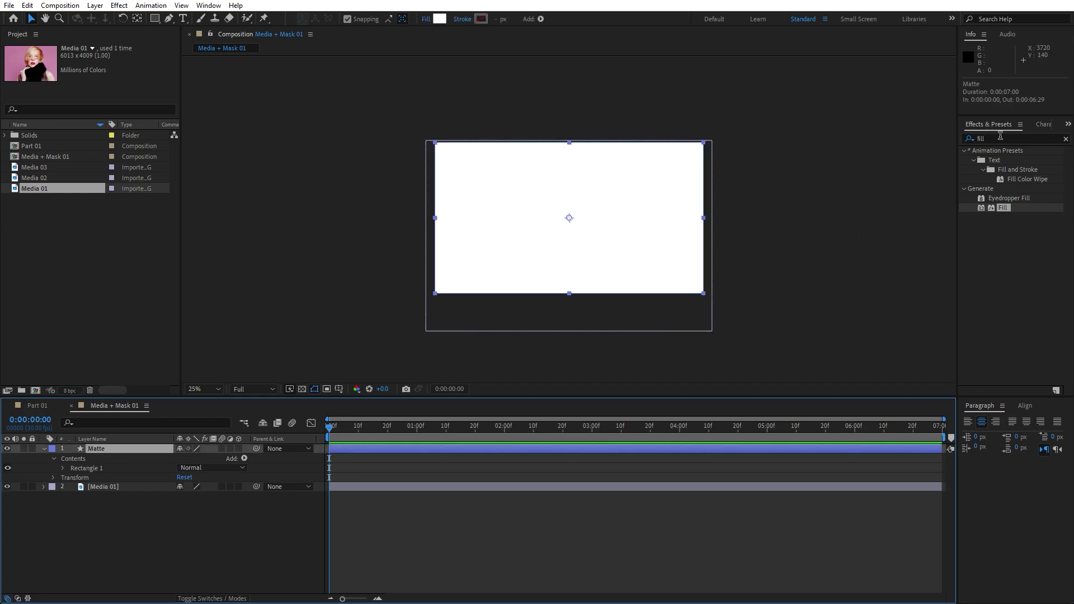
{"action": "type", "text": "cc jaws"}
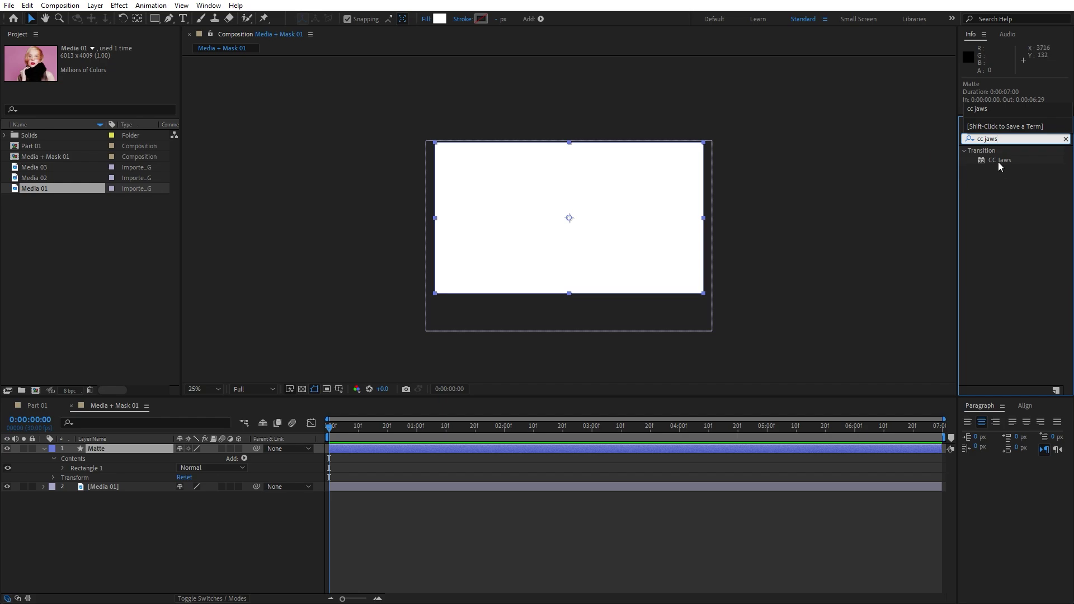
{"action": "left_click_drag", "start_coordinate": [998, 161], "coordinate": [150, 449]}
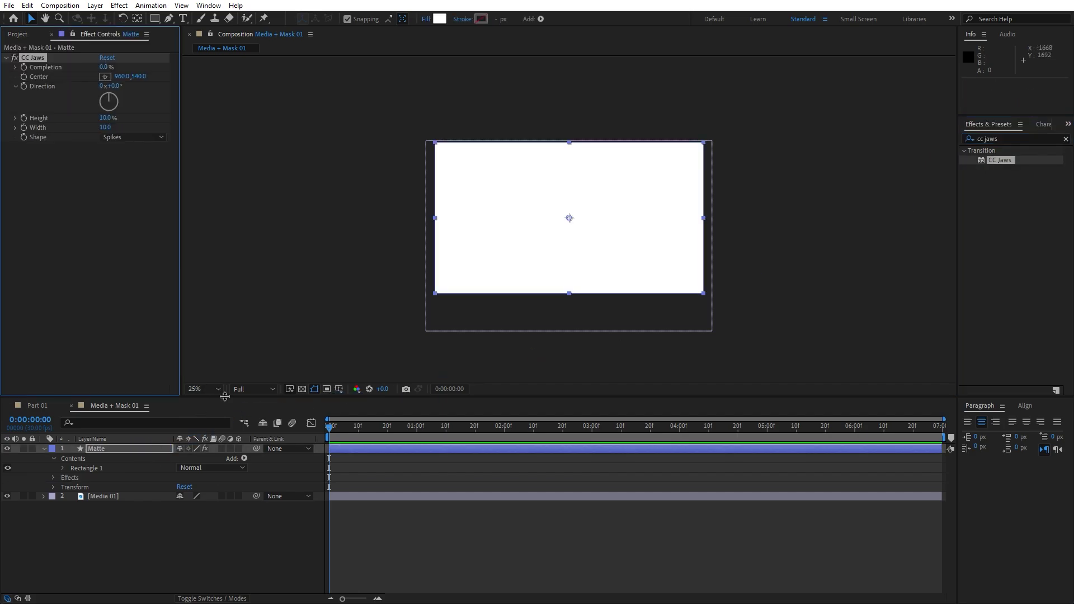
Keyframe the CC Jaws Completion at 100% at the start and 20% at 2 seconds
{"action": "left_click", "coordinate": [23, 67]}
{"action": "left_click", "coordinate": [104, 67]}
{"action": "type", "text": "100"}
{"action": "key", "text": "Return"}
{"action": "left_click_drag", "start_coordinate": [382, 429], "coordinate": [505, 428]}
{"action": "left_click", "coordinate": [108, 67]}
{"action": "type", "text": "20"}
{"action": "key", "text": "Return"}
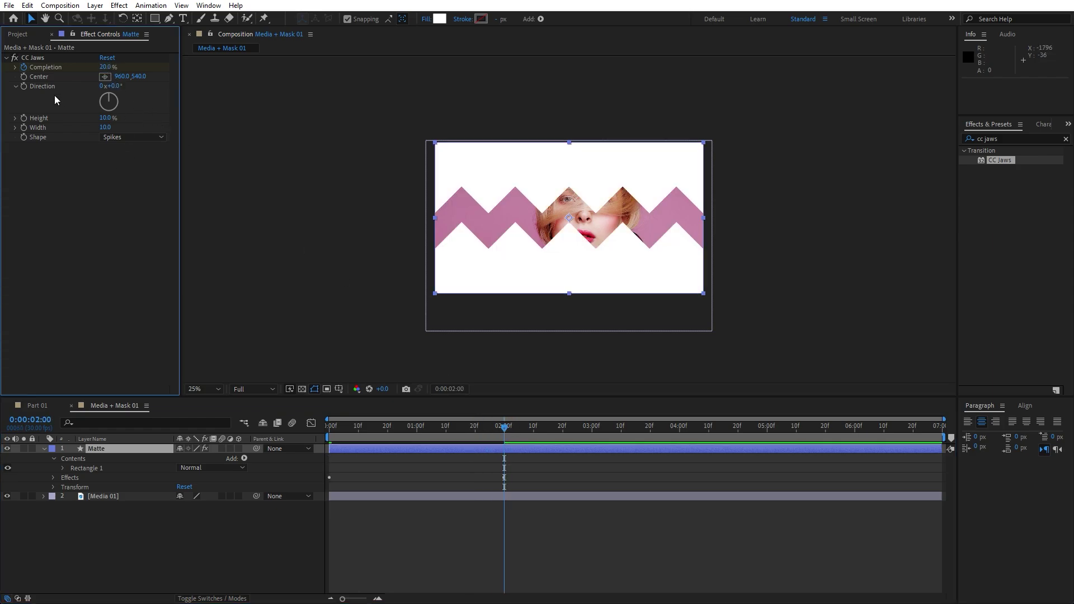
Place the CC Jaws center at the middle of the frame's left edge, at about -16, 552
{"action": "left_click", "coordinate": [35, 58]}
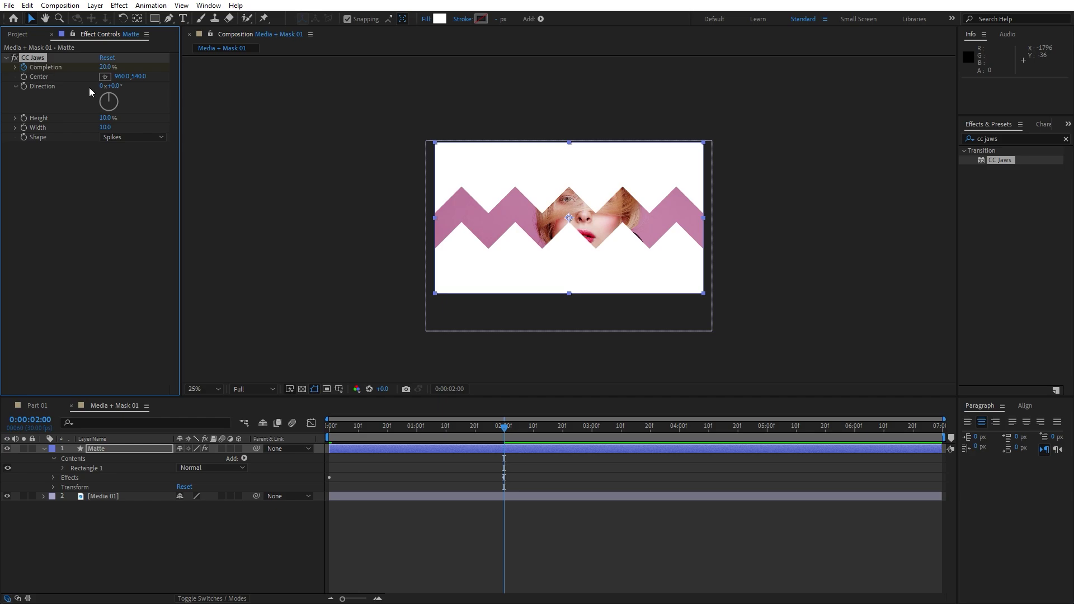
{"action": "left_click", "coordinate": [104, 77]}
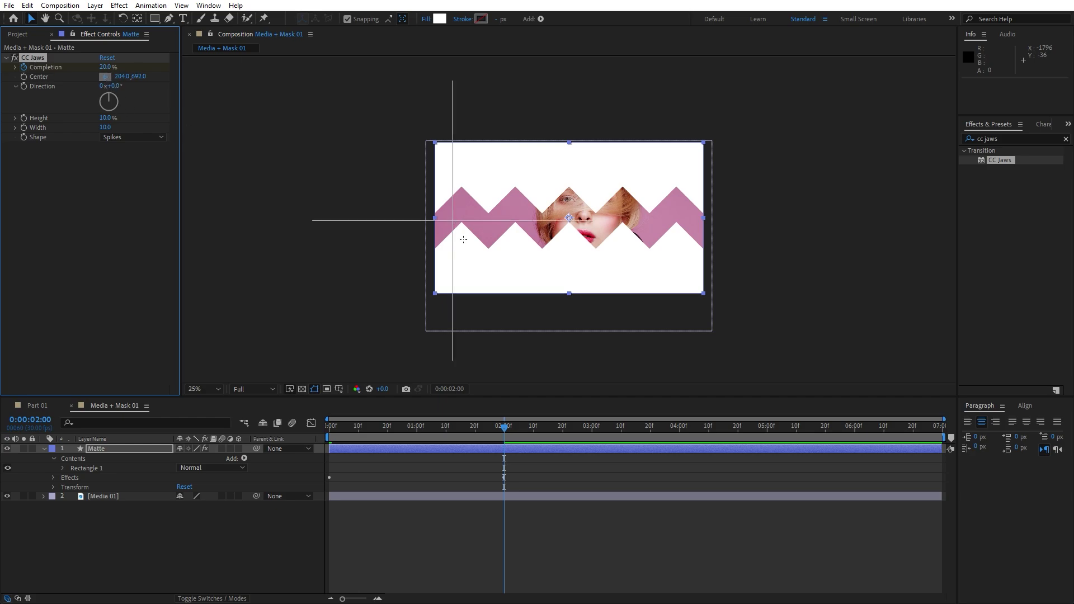
{"action": "left_click", "coordinate": [432, 220]}
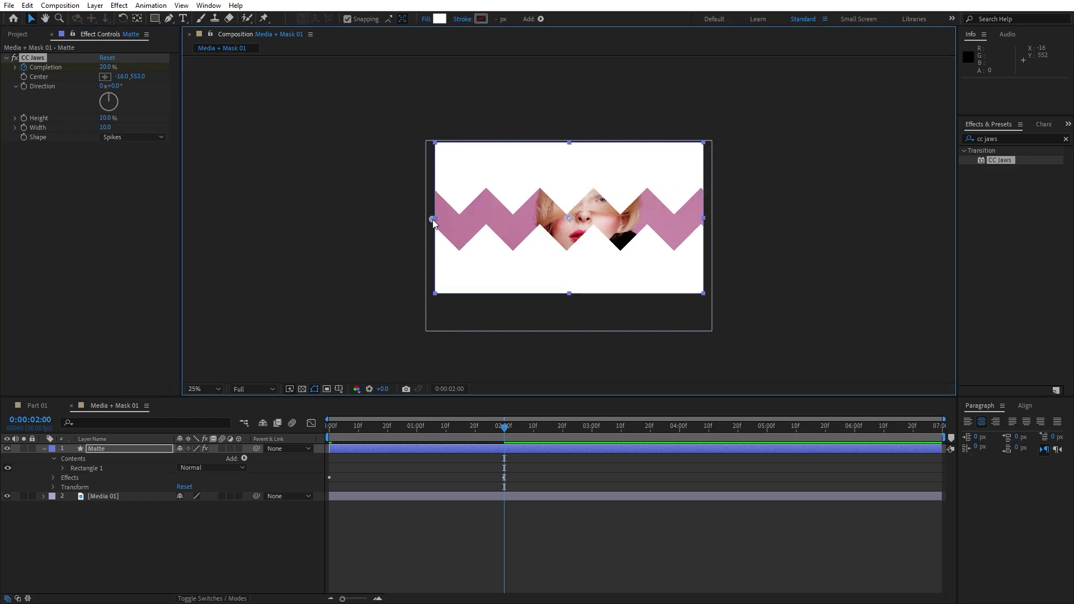
Set the CC Jaws Height to 0% and Direction to 90°, and scrub through the animation
{"action": "left_click", "coordinate": [105, 118]}
{"action": "type", "text": "0"}
{"action": "key", "text": "Return"}
{"action": "left_click", "coordinate": [115, 88]}
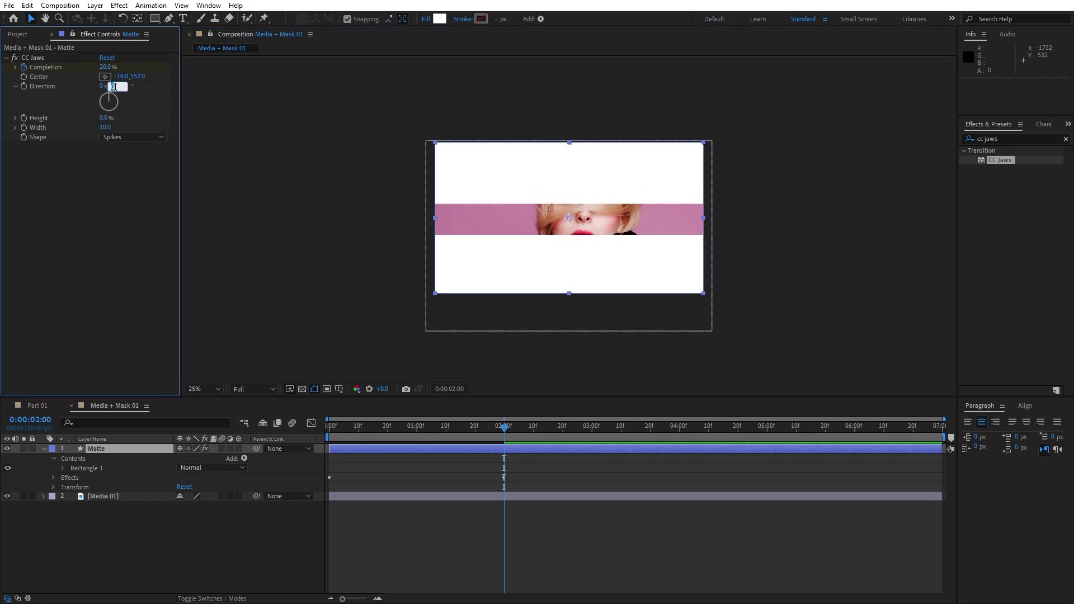
{"action": "type", "text": "90"}
{"action": "key", "text": "Return"}
{"action": "left_click_drag", "start_coordinate": [391, 432], "coordinate": [560, 435]}
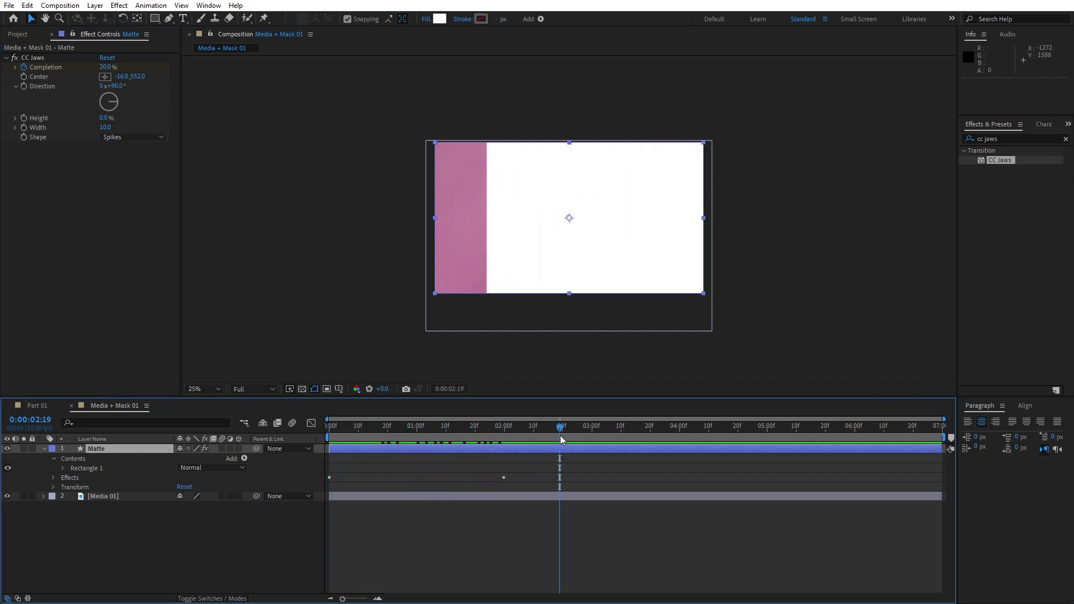
Apply Gaussian Blur to the Matte layer with a Blurriness of 1000 and scrub through the animation
{"action": "left_click", "coordinate": [1015, 140]}
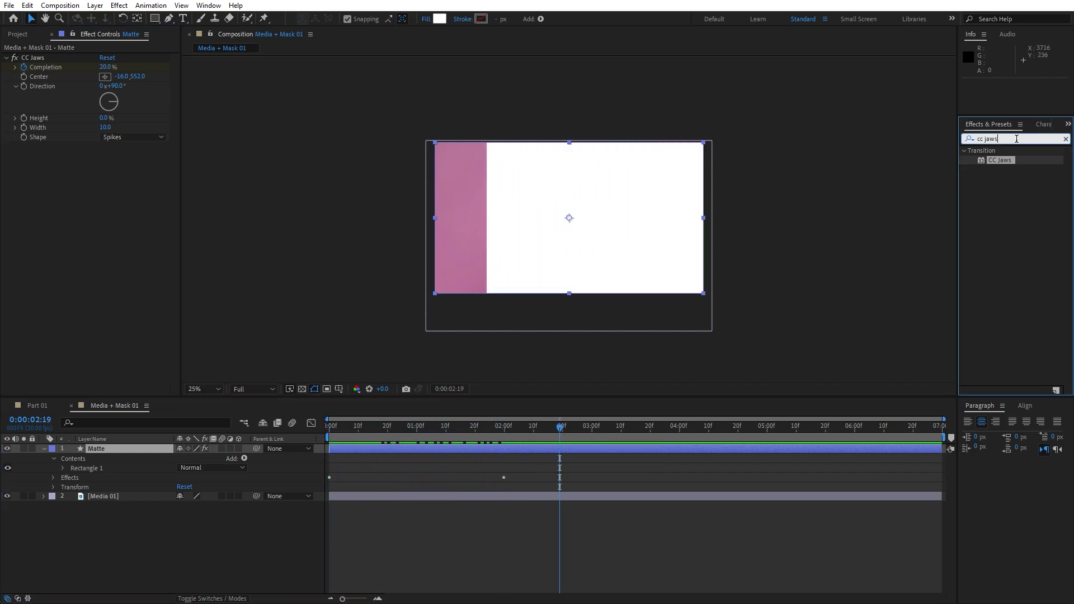
{"action": "type", "text": "gaus"}
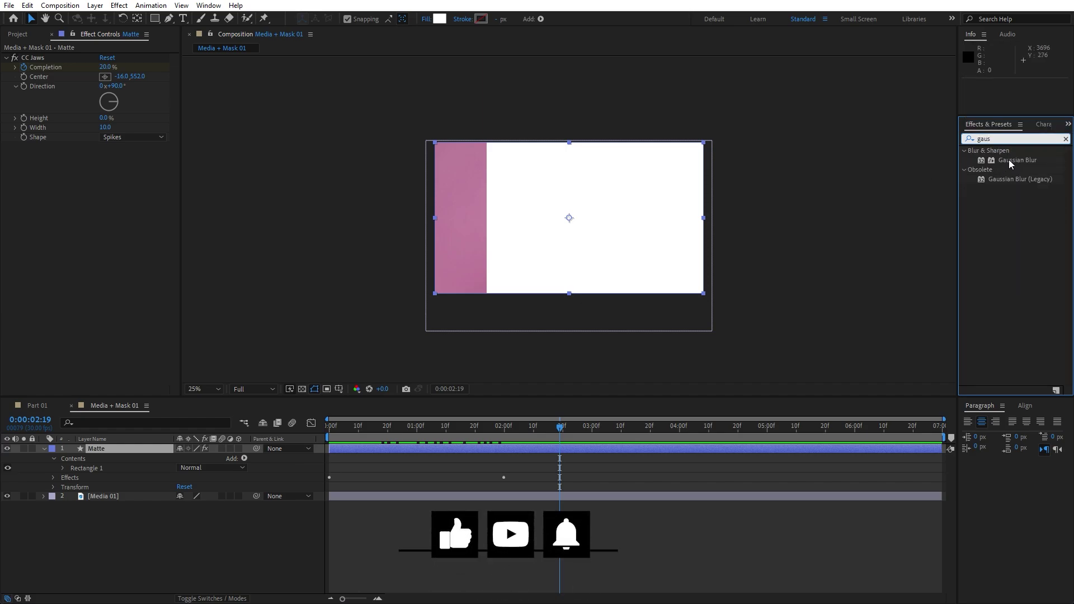
{"action": "left_click_drag", "start_coordinate": [1009, 159], "coordinate": [120, 448]}
{"action": "left_click", "coordinate": [103, 156]}
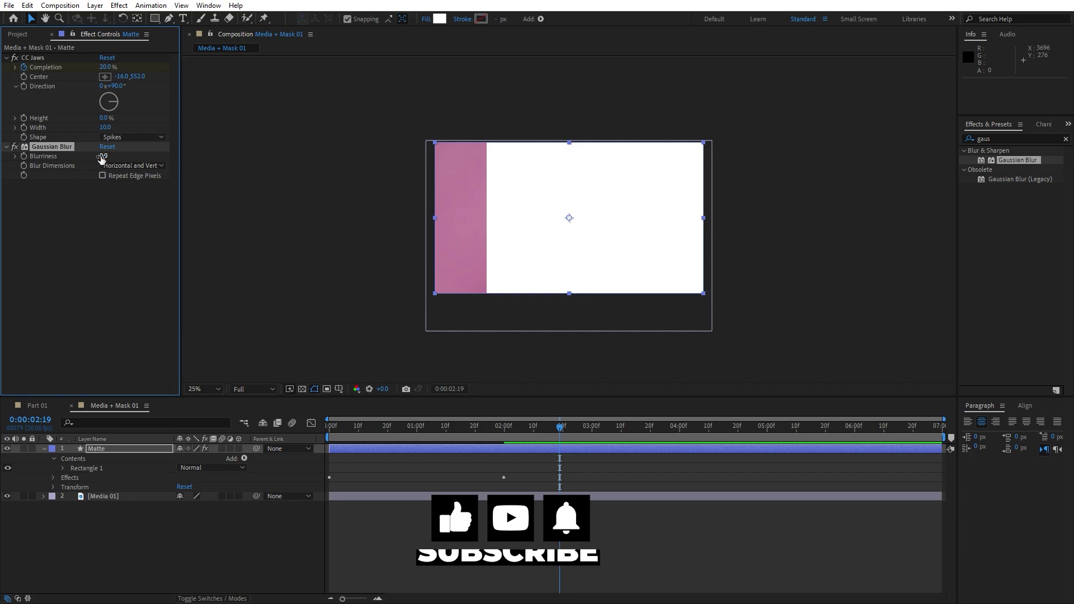
{"action": "type", "text": "1000"}
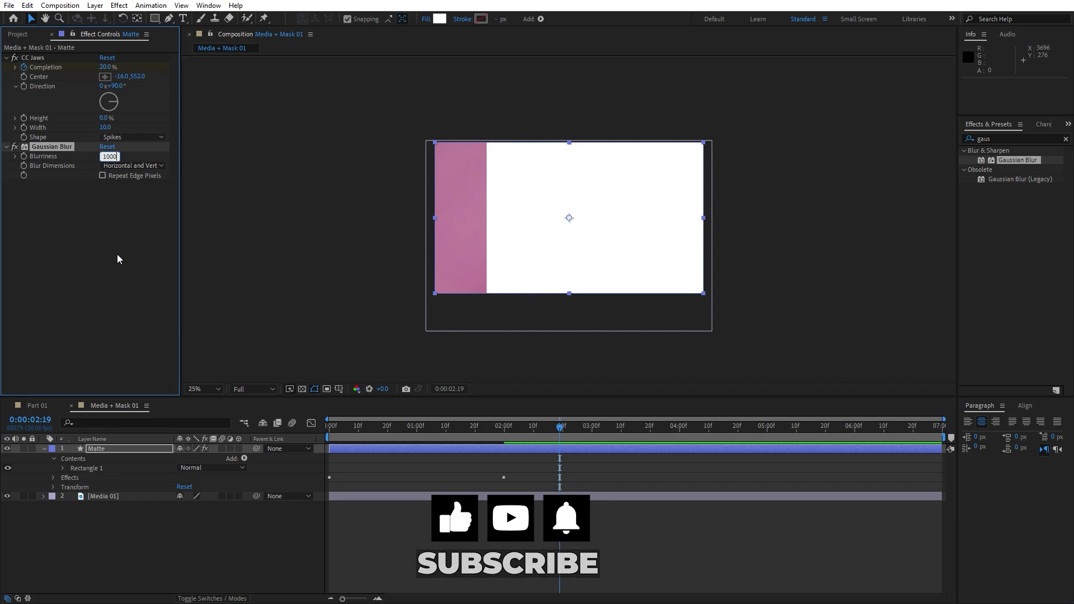
{"action": "key", "text": "Return"}
{"action": "left_click", "coordinate": [426, 427]}
{"action": "left_click_drag", "start_coordinate": [388, 432], "coordinate": [414, 432]}
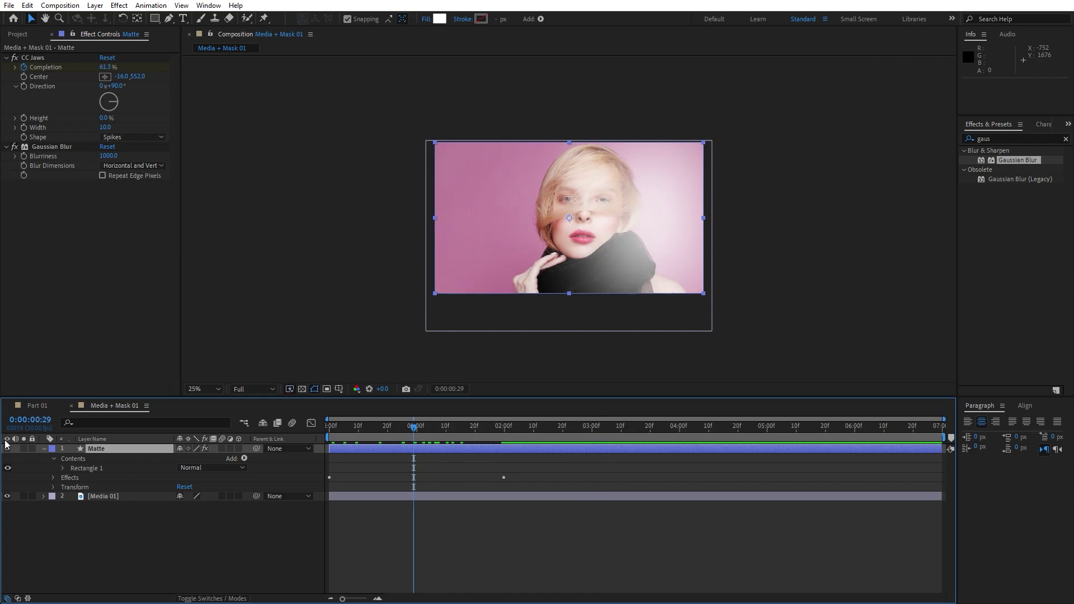
Find the CC Pixel Polly effect and apply it to the Matte layer
{"action": "left_click", "coordinate": [1002, 136]}
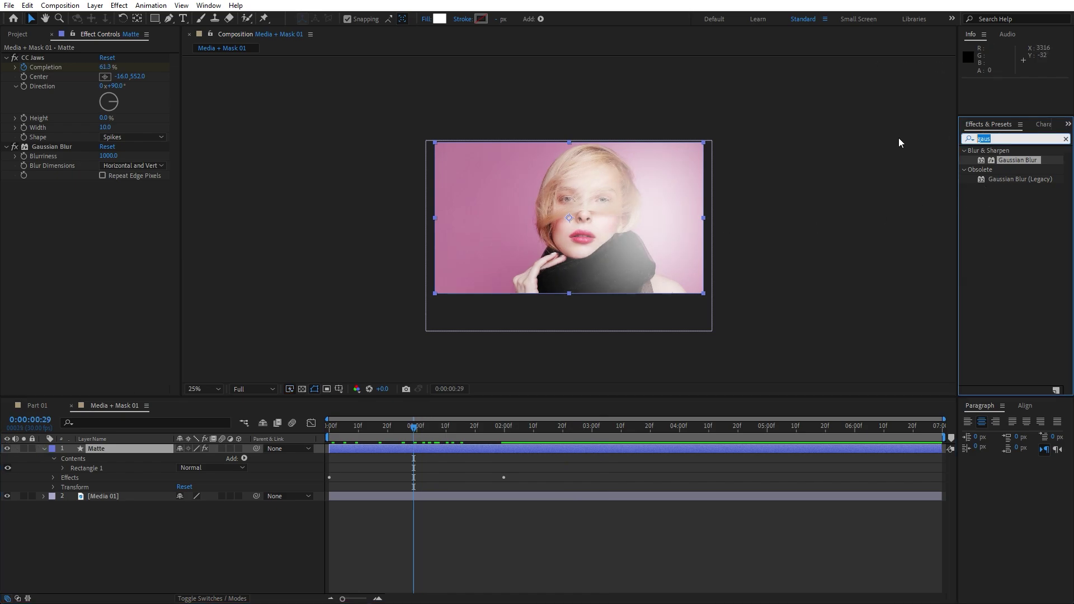
{"action": "type", "text": "cc pixel"}
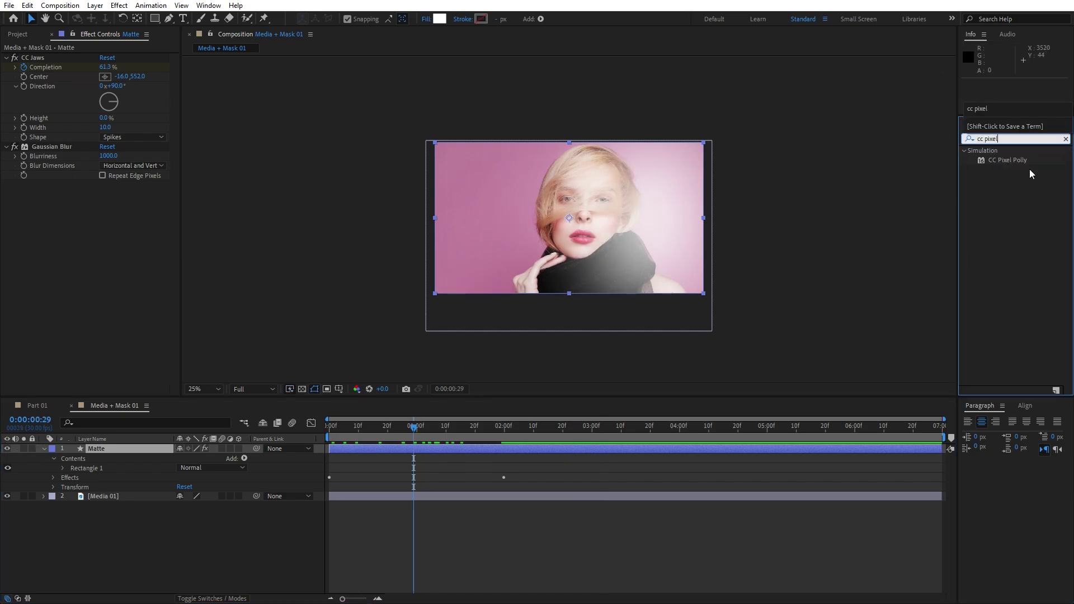
{"action": "left_click_drag", "start_coordinate": [1014, 160], "coordinate": [99, 452]}
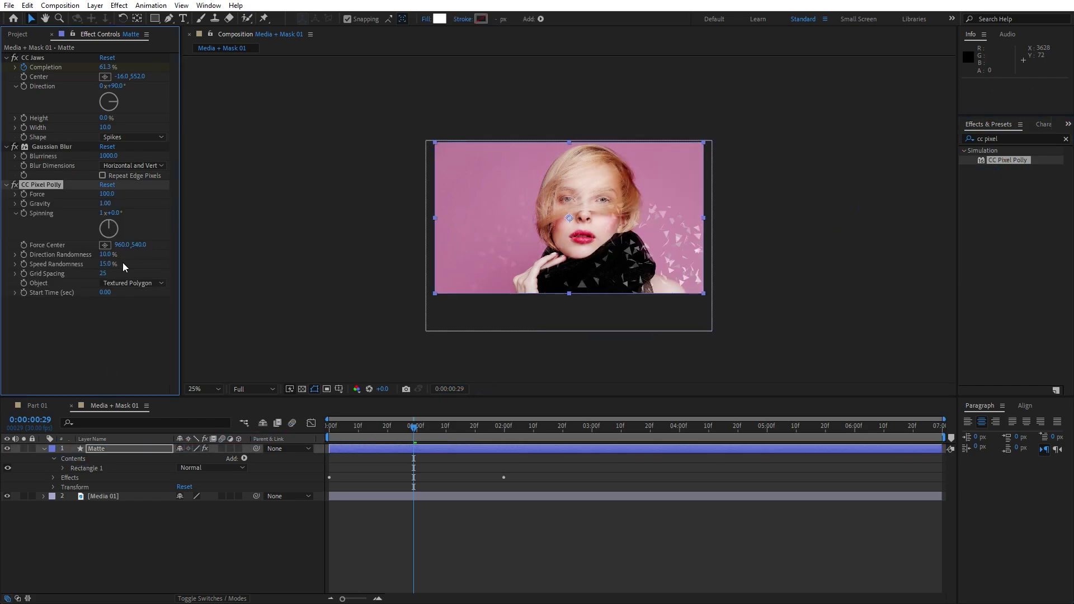
Set the Force, Gravity and Spinning of CC Pixel Polly to 0
{"action": "left_click", "coordinate": [107, 194]}
{"action": "type", "text": "0"}
{"action": "key", "text": "Tab"}
{"action": "type", "text": "0"}
{"action": "key", "text": "Return"}
{"action": "left_click", "coordinate": [102, 212]}
{"action": "type", "text": "0"}
{"action": "key", "text": "Return"}
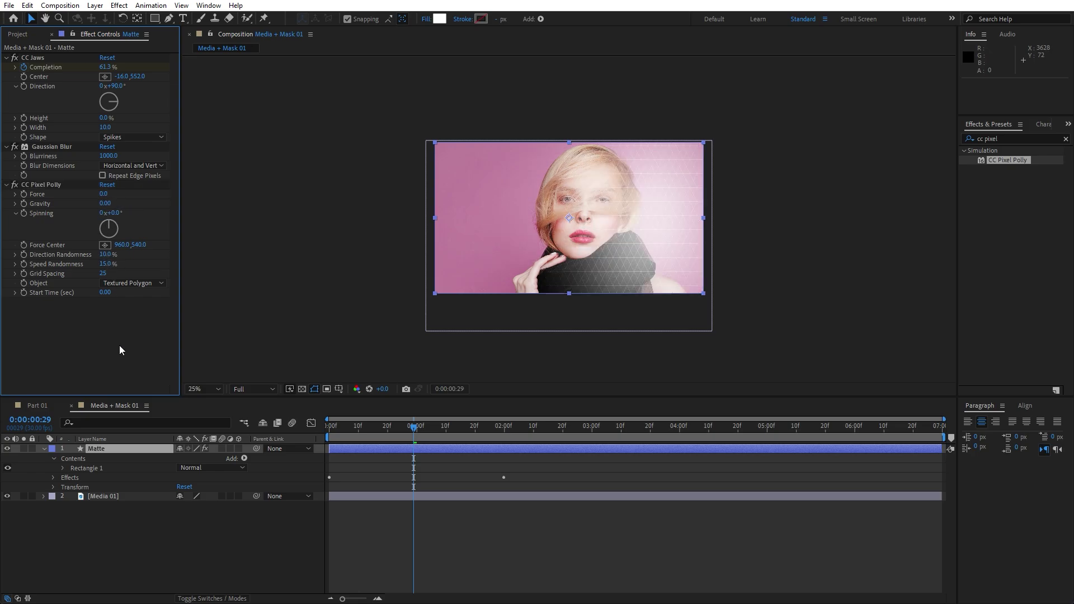
Set the CC Pixel Polly Direction Randomness and Speed Randomness to 0%
{"action": "left_click", "coordinate": [106, 255]}
{"action": "type", "text": "0"}
{"action": "key", "text": "Return"}
{"action": "left_click", "coordinate": [105, 264]}
{"action": "type", "text": "0"}
{"action": "key", "text": "Return"}
Set the CC Pixel Polly Grid Spacing to 125 and Object to Polygon, and preview the animation
{"action": "left_click", "coordinate": [103, 275]}
{"action": "type", "text": "125"}
{"action": "key", "text": "Return"}
{"action": "left_click", "coordinate": [122, 283]}
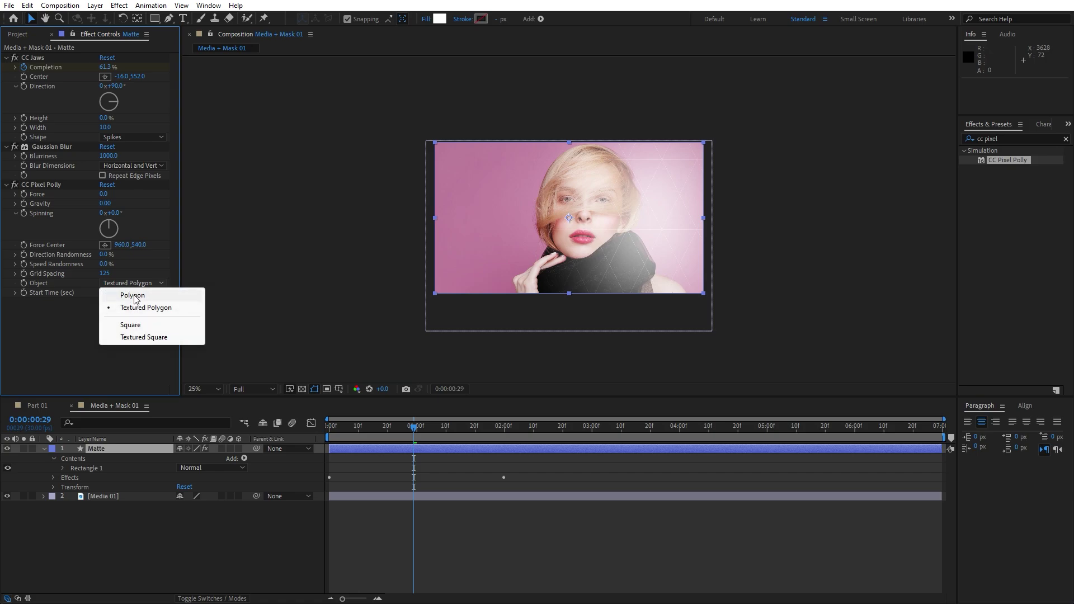
{"action": "left_click", "coordinate": [134, 299]}
{"action": "left_click", "coordinate": [418, 432]}
{"action": "key", "text": "space"}
{"action": "left_click_drag", "start_coordinate": [419, 432], "coordinate": [484, 434]}
Set the Media 01 layer's track matte to Luma using the Matte layer and preview the reveal from the start
{"action": "left_click", "coordinate": [106, 496]}
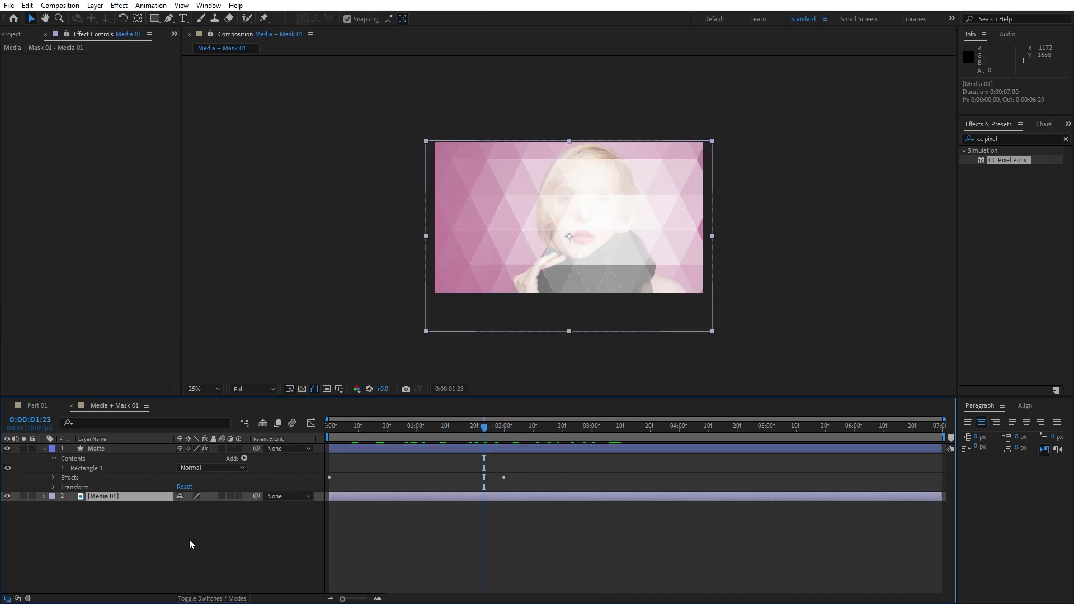
{"action": "left_click", "coordinate": [206, 595]}
{"action": "left_click", "coordinate": [236, 496]}
{"action": "left_click", "coordinate": [313, 549]}
{"action": "key", "text": "Home"}
{"action": "key", "text": "space"}
{"action": "key", "text": "period"}
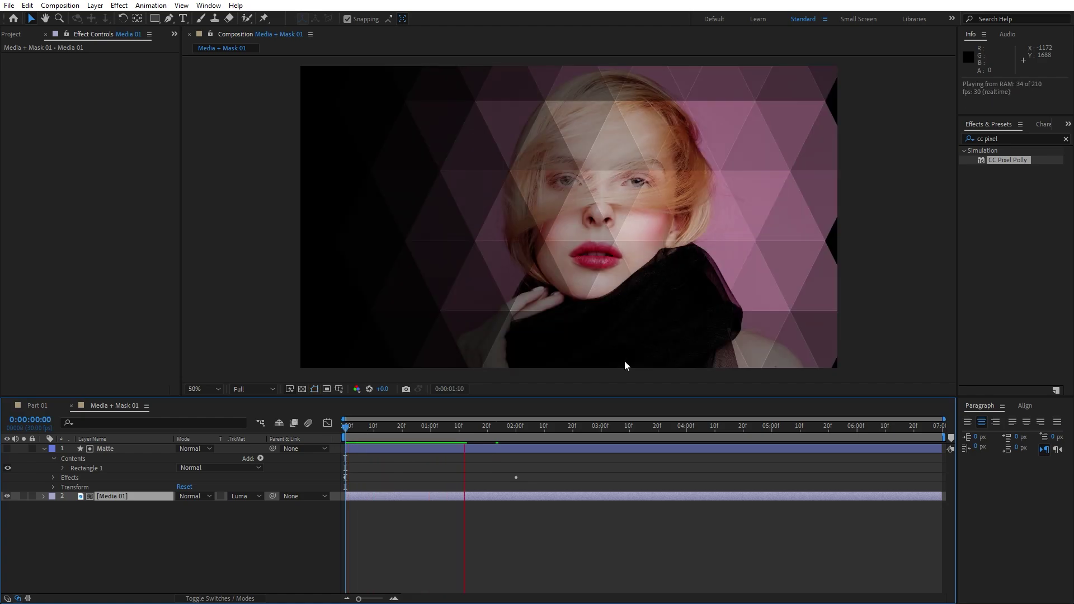
{"action": "left_click", "coordinate": [423, 459]}
{"action": "left_click", "coordinate": [44, 449]}
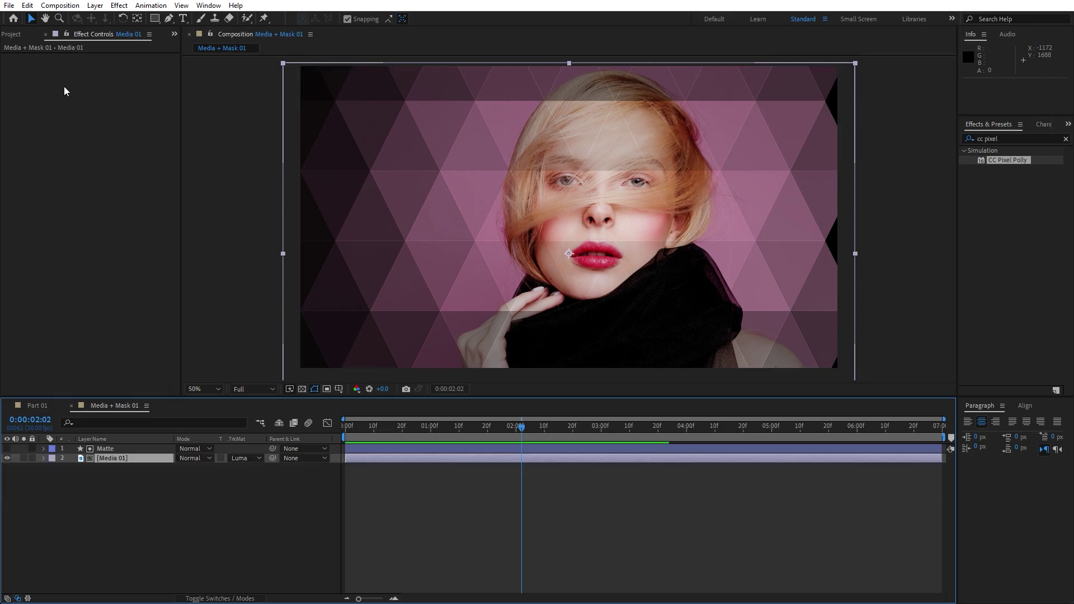
Return to Part 01, place the Media + Mask 01 composition above the Background, and move the playhead to 0:00:02:04
{"action": "left_click", "coordinate": [47, 35]}
{"action": "left_click", "coordinate": [69, 406]}
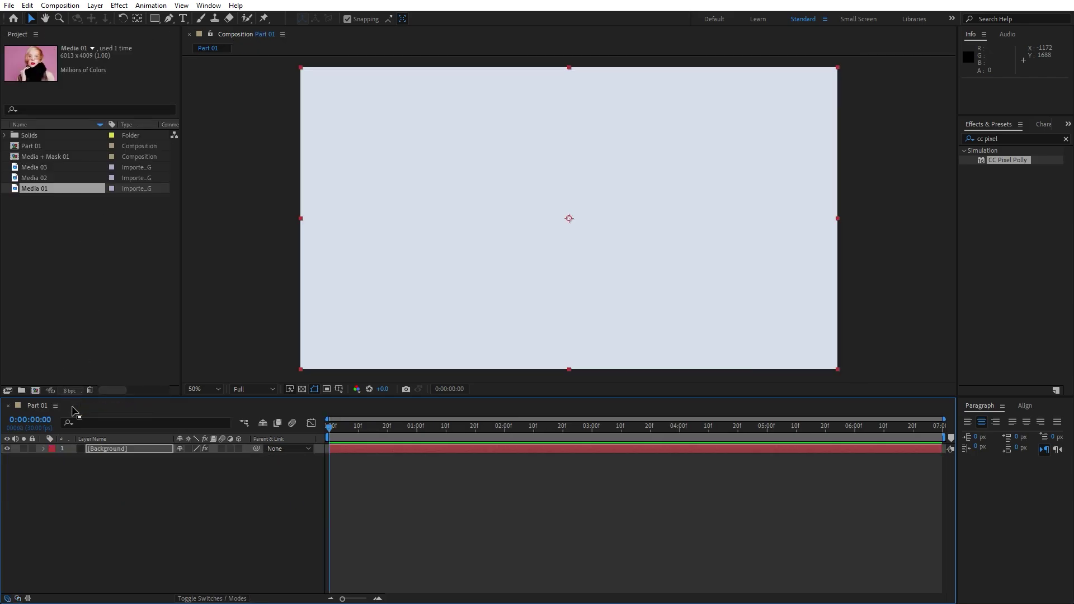
{"action": "left_click_drag", "start_coordinate": [52, 156], "coordinate": [159, 449]}
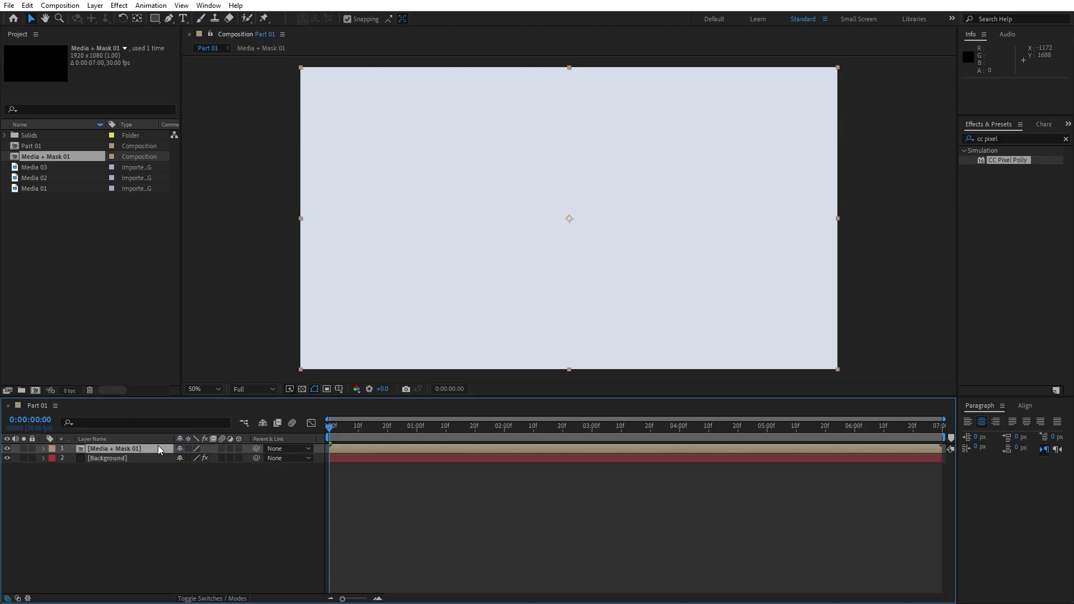
{"action": "left_click_drag", "start_coordinate": [361, 436], "coordinate": [515, 434]}
Set the Media + Mask 01 layer's opacity to 20% and its blending mode to Overlay
{"action": "key", "text": "t"}
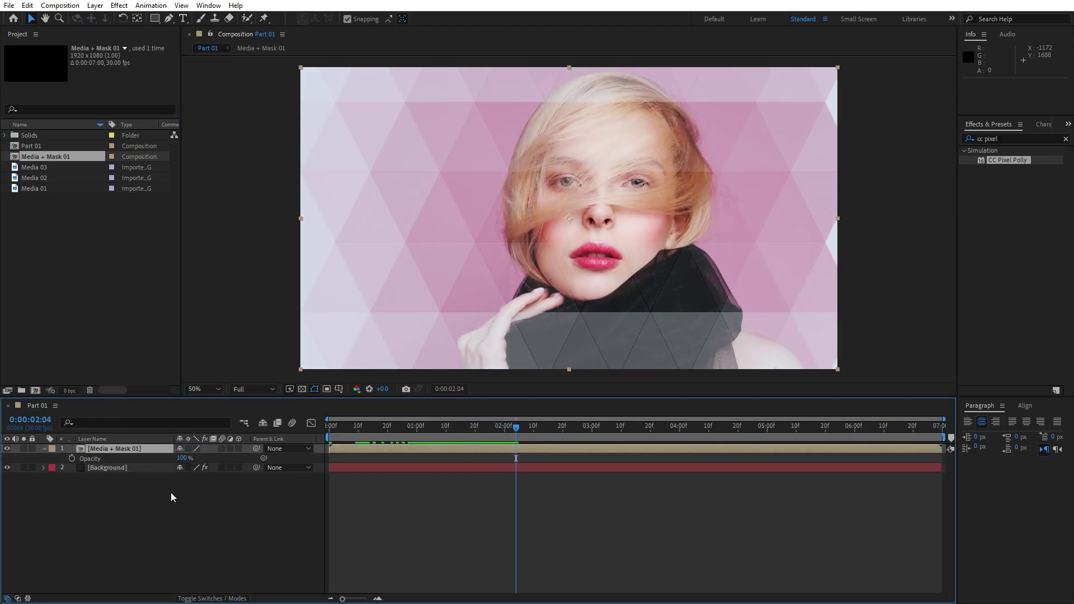
{"action": "left_click", "coordinate": [184, 457]}
{"action": "type", "text": "20"}
{"action": "left_click", "coordinate": [177, 503]}
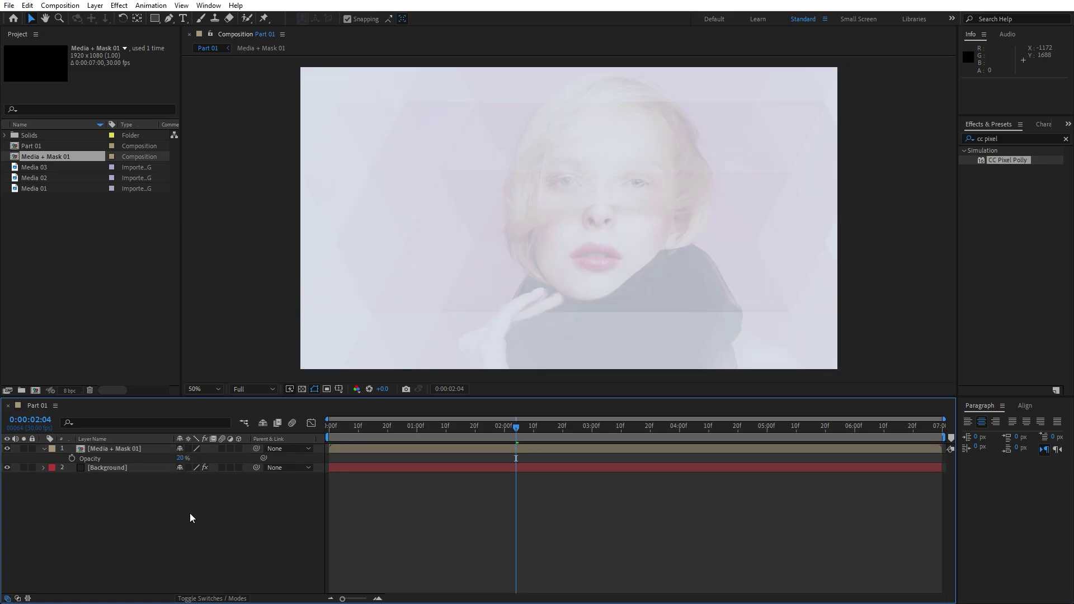
{"action": "left_click", "coordinate": [213, 600]}
{"action": "left_click", "coordinate": [191, 448]}
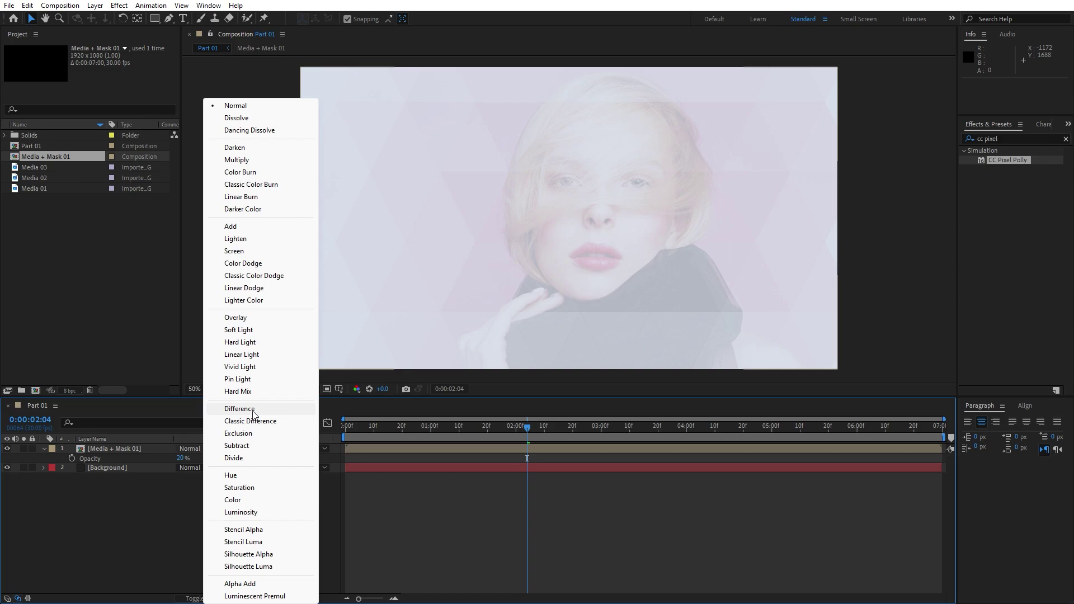
{"action": "left_click", "coordinate": [235, 317]}
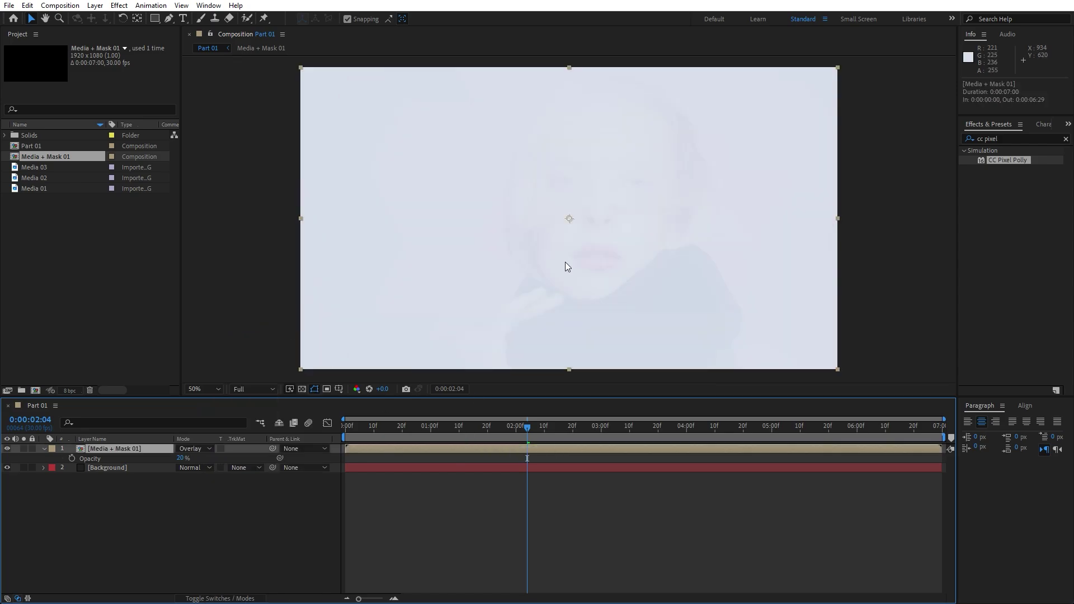
{"action": "left_click", "coordinate": [43, 448]}
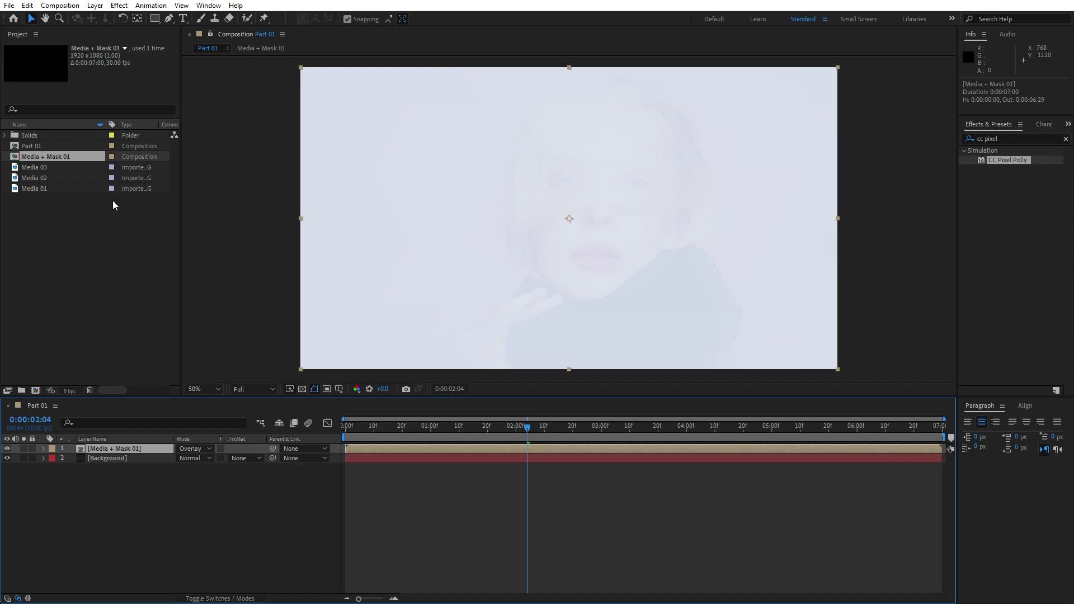
Duplicate the Media + Mask 01 layer and give the upper copy 100% opacity and Normal blending mode
{"action": "left_click", "coordinate": [27, 5]}
{"action": "left_click", "coordinate": [62, 151]}
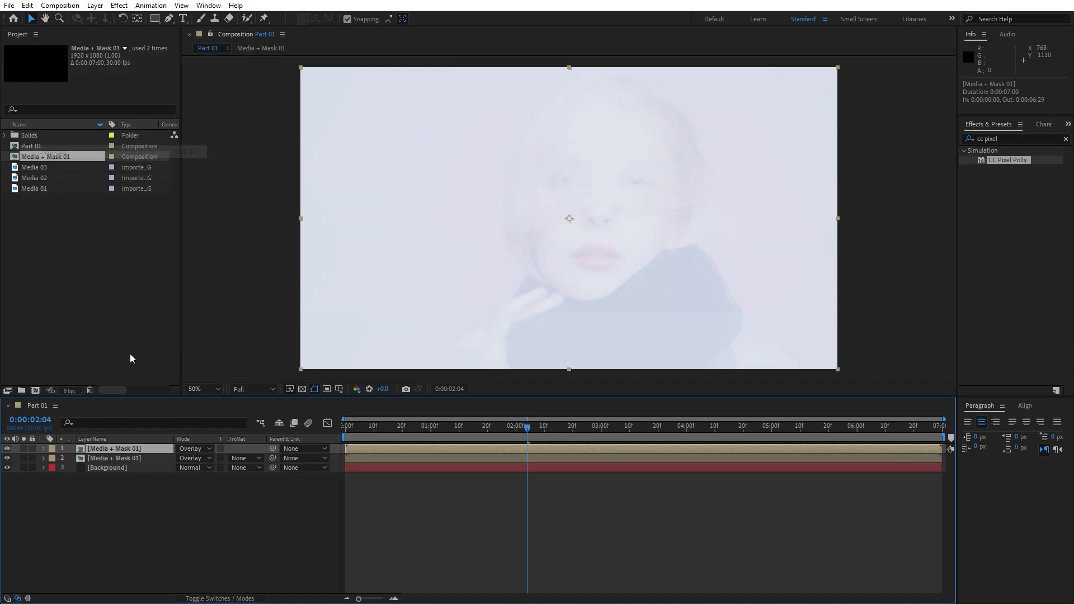
{"action": "key", "text": "t"}
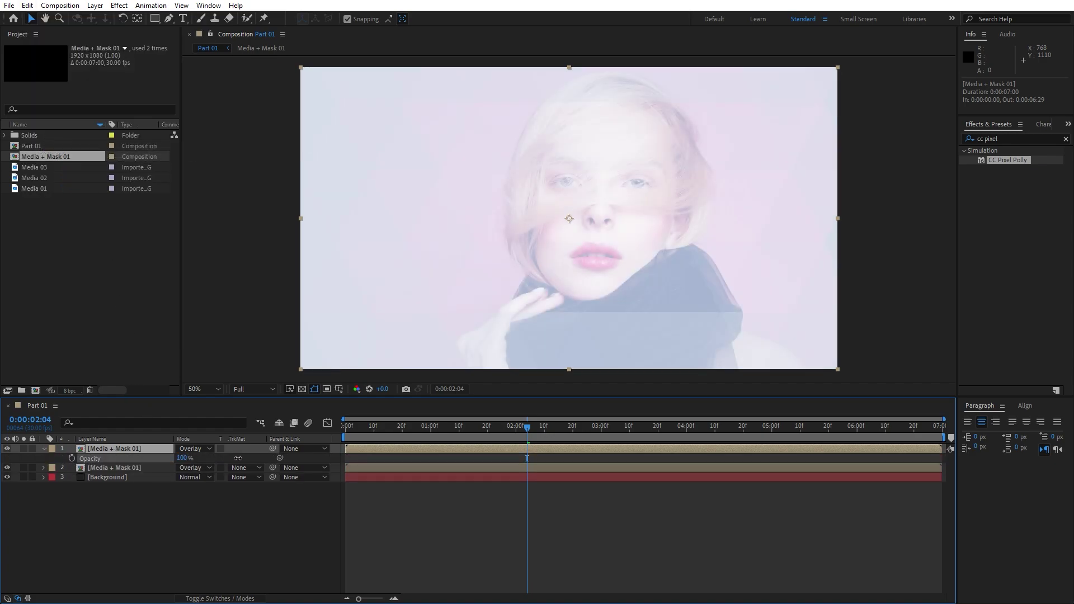
{"action": "left_click", "coordinate": [206, 503]}
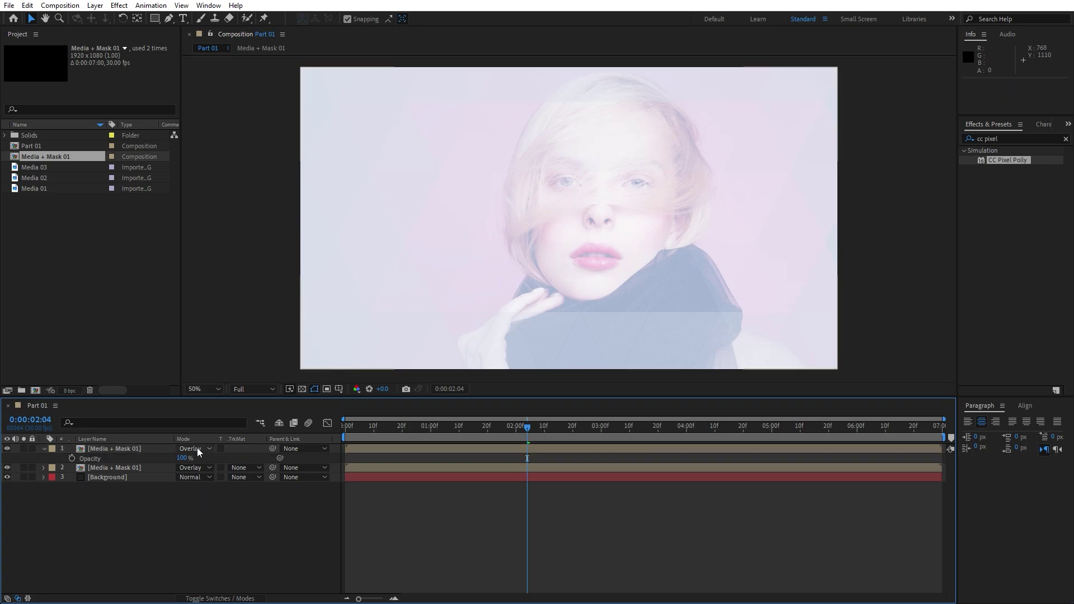
{"action": "left_click", "coordinate": [197, 448]}
{"action": "left_click", "coordinate": [237, 106]}
Scale the top Media + Mask 01 layer to 50%
{"action": "key", "text": "s"}
{"action": "left_click", "coordinate": [194, 458]}
{"action": "type", "text": "50"}
{"action": "key", "text": "Return"}
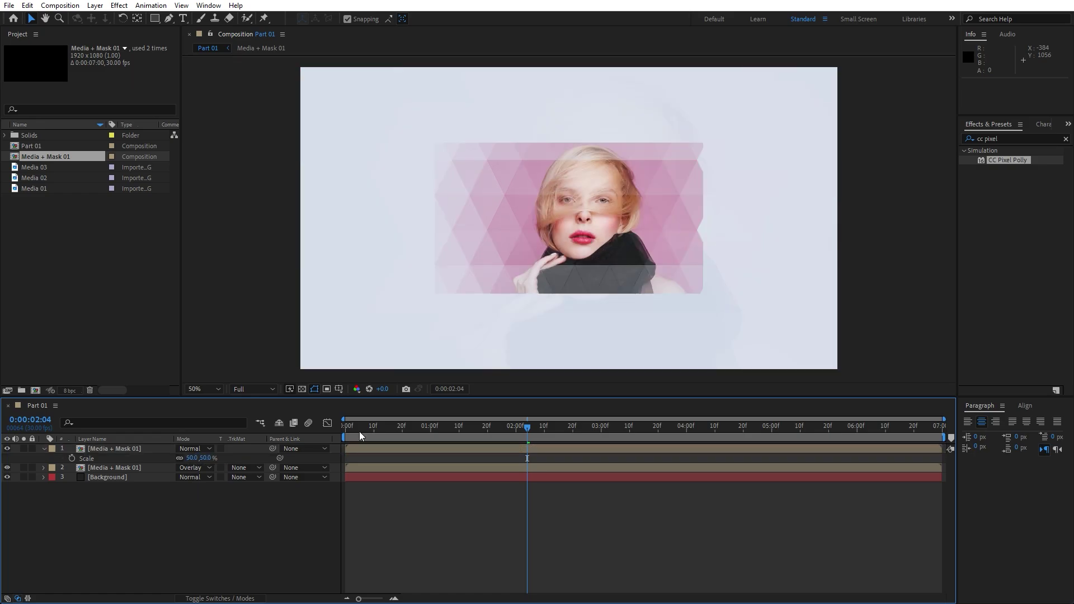
Show the title/action safe guides and shift the top Media + Mask 01 layer horizontally to position 1127, 540
{"action": "left_click", "coordinate": [339, 389]}
{"action": "left_click", "coordinate": [358, 403]}
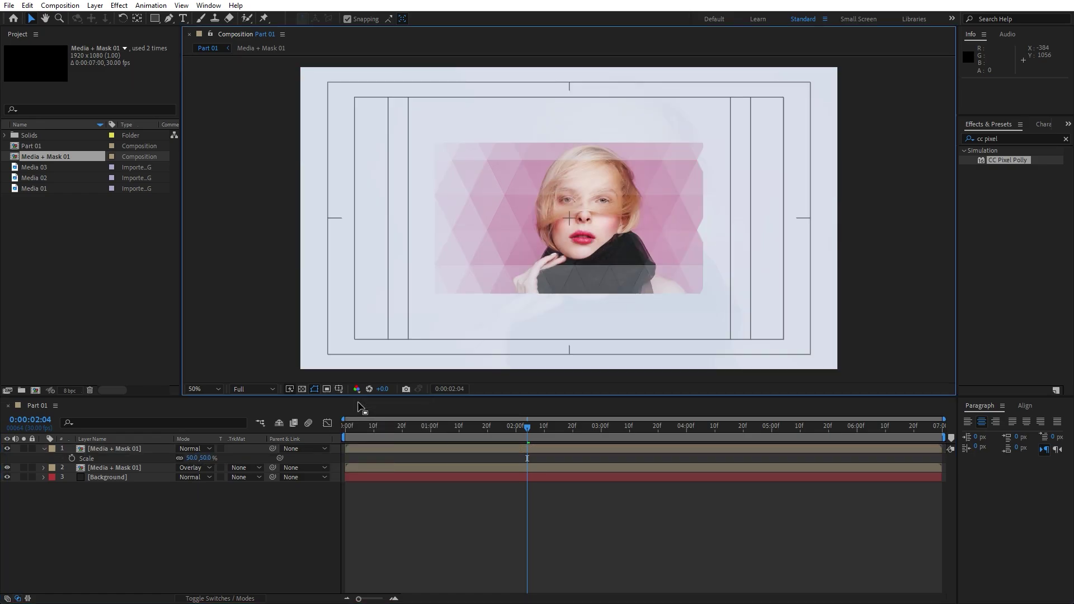
{"action": "left_click", "coordinate": [124, 450]}
{"action": "key", "text": "p"}
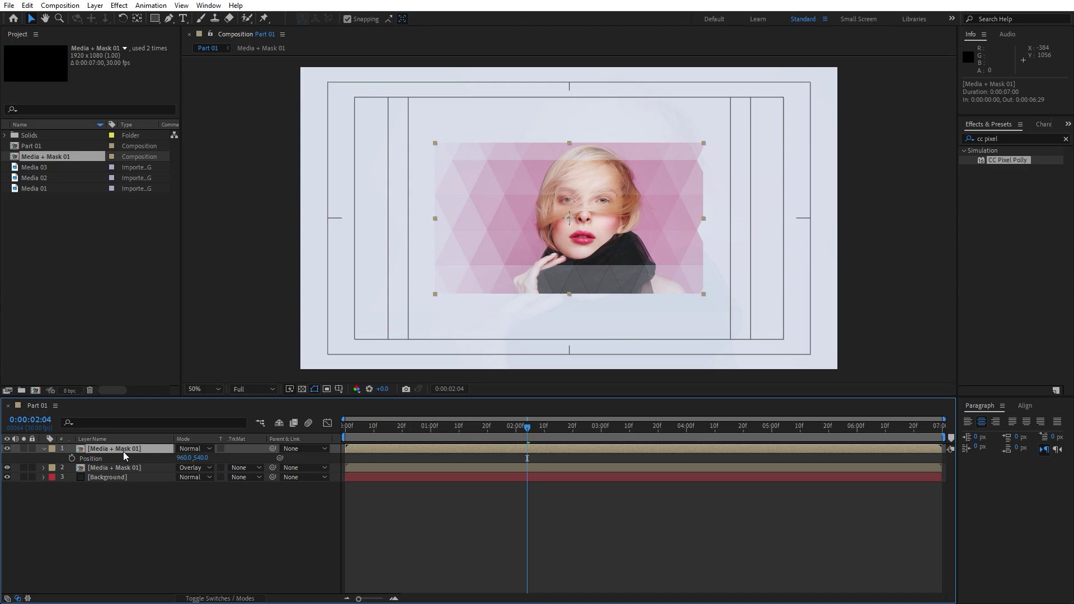
{"action": "left_click_drag", "start_coordinate": [185, 458], "coordinate": [284, 468]}
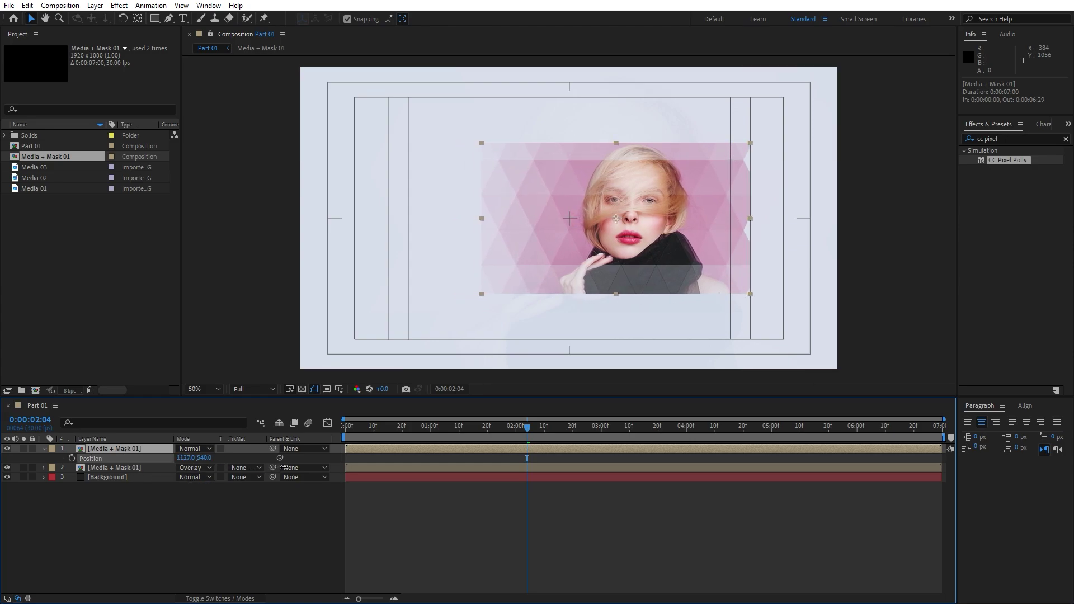
{"action": "left_click", "coordinate": [243, 521]}
{"action": "left_click", "coordinate": [43, 449]}
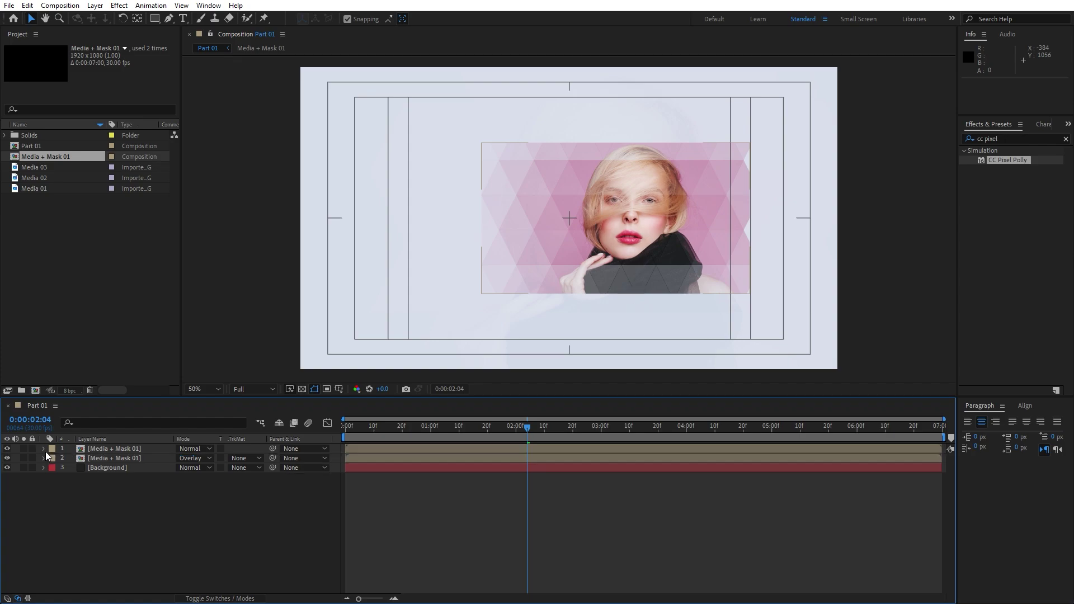
Duplicate the 50% Media + Mask 01 layer and make both half-size copies 3D layers
{"action": "left_click", "coordinate": [115, 451]}
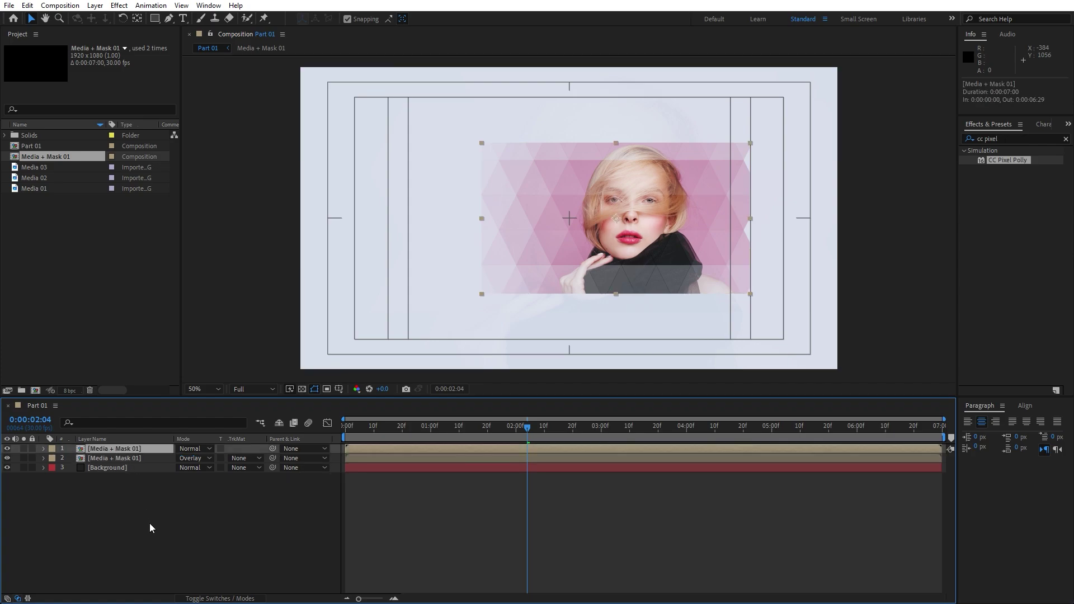
{"action": "key", "text": "ctrl+d"}
{"action": "key", "text": "F4"}
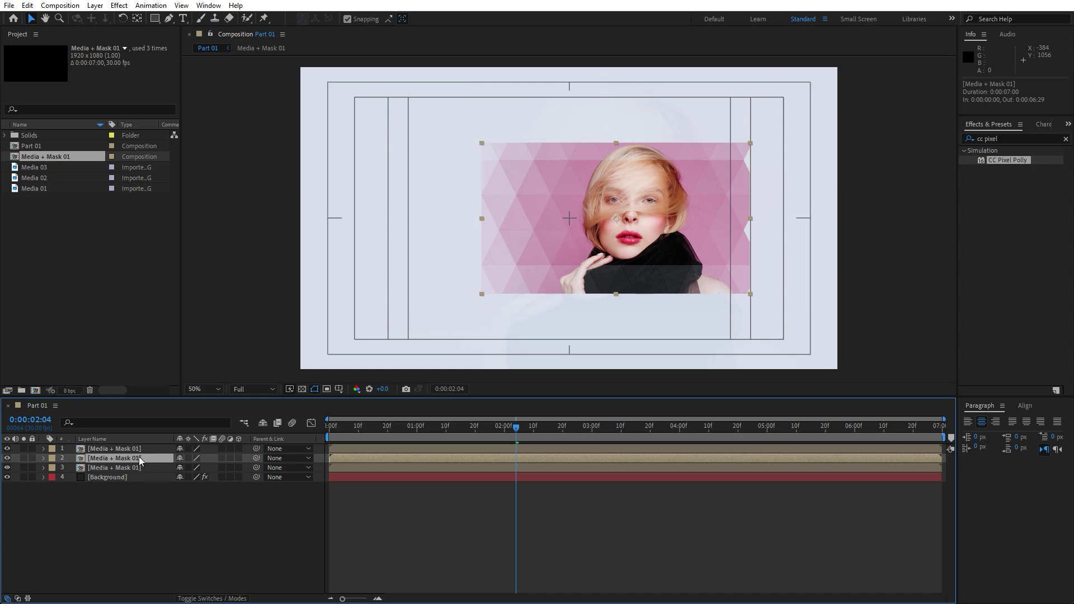
{"action": "left_click", "coordinate": [140, 448], "text": "shift"}
{"action": "left_click", "coordinate": [239, 449]}
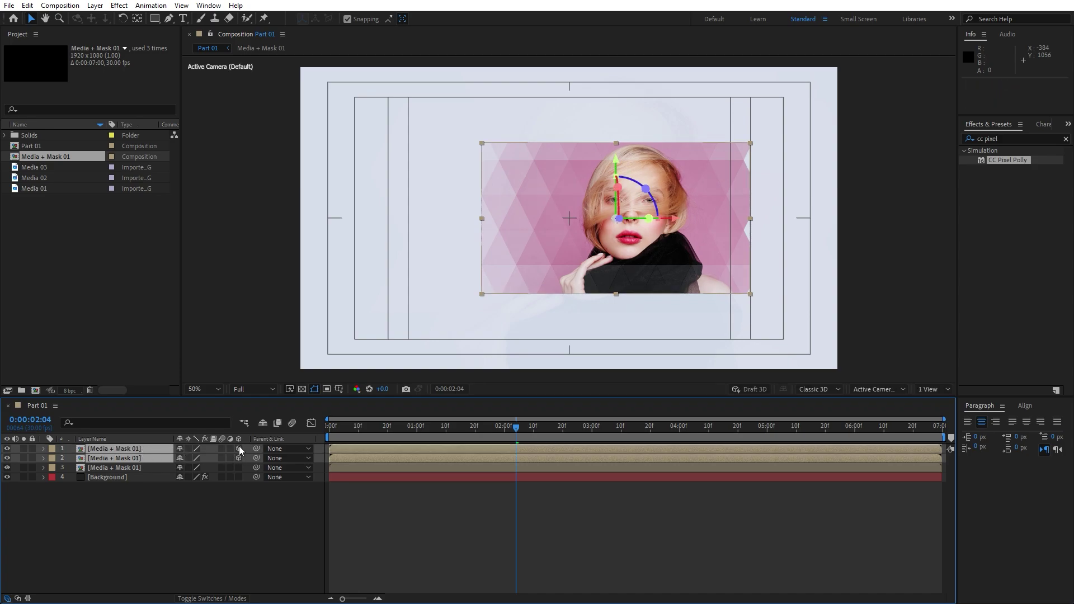
{"action": "left_click", "coordinate": [200, 567]}
Set the Z Rotation of the top Media + Mask 01 layer to 180°
{"action": "left_click", "coordinate": [134, 449]}
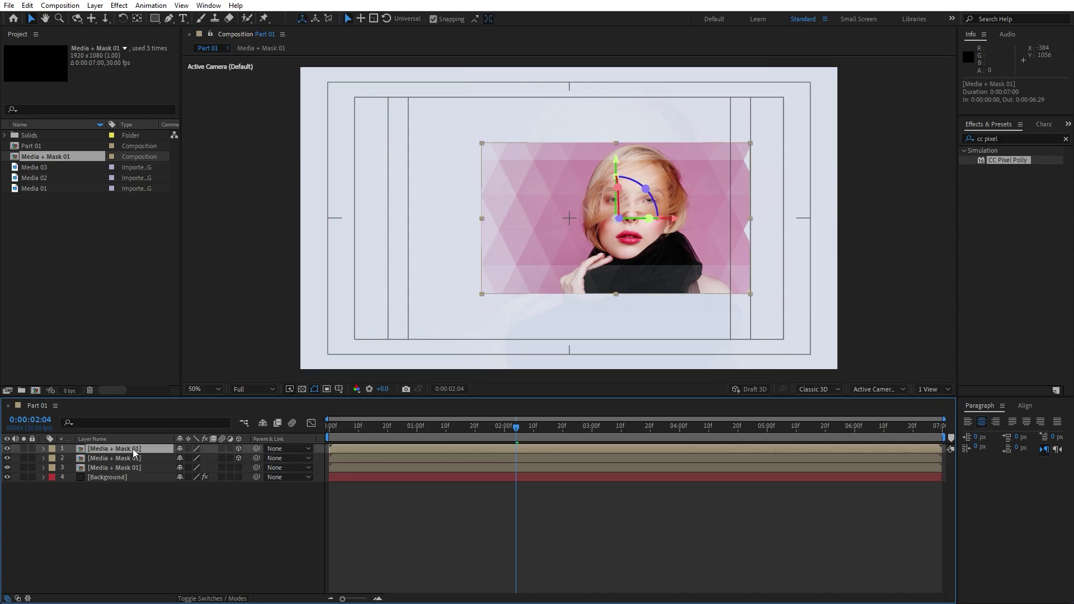
{"action": "key", "text": "r"}
{"action": "left_click", "coordinate": [195, 487]}
{"action": "type", "text": "180"}
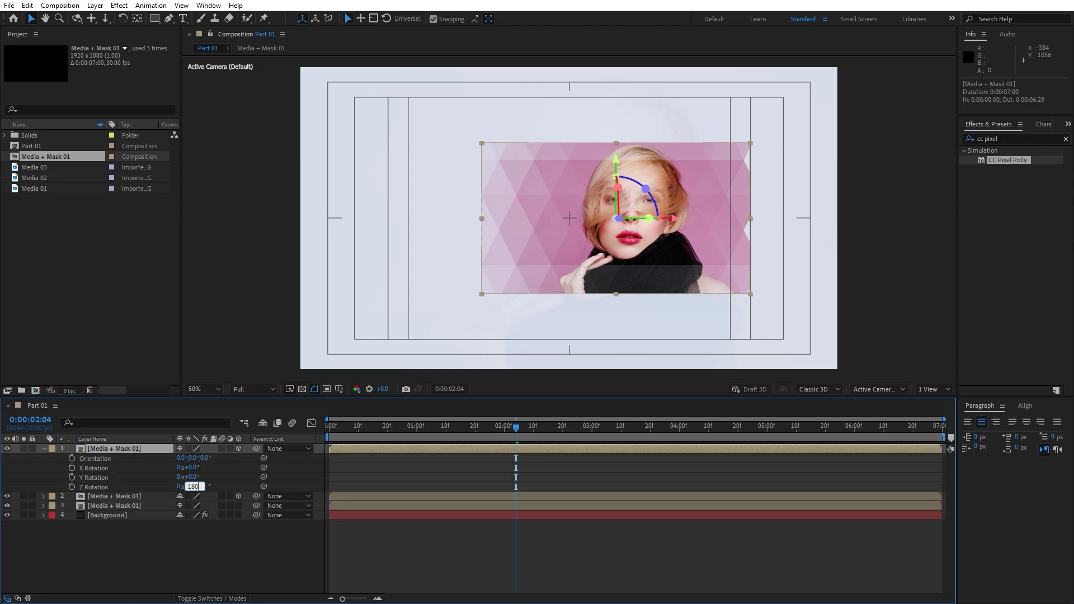
{"action": "left_click", "coordinate": [179, 555]}
Set the opacity of the top, upside-down Media + Mask 01 layer to 20%
{"action": "left_click", "coordinate": [116, 448]}
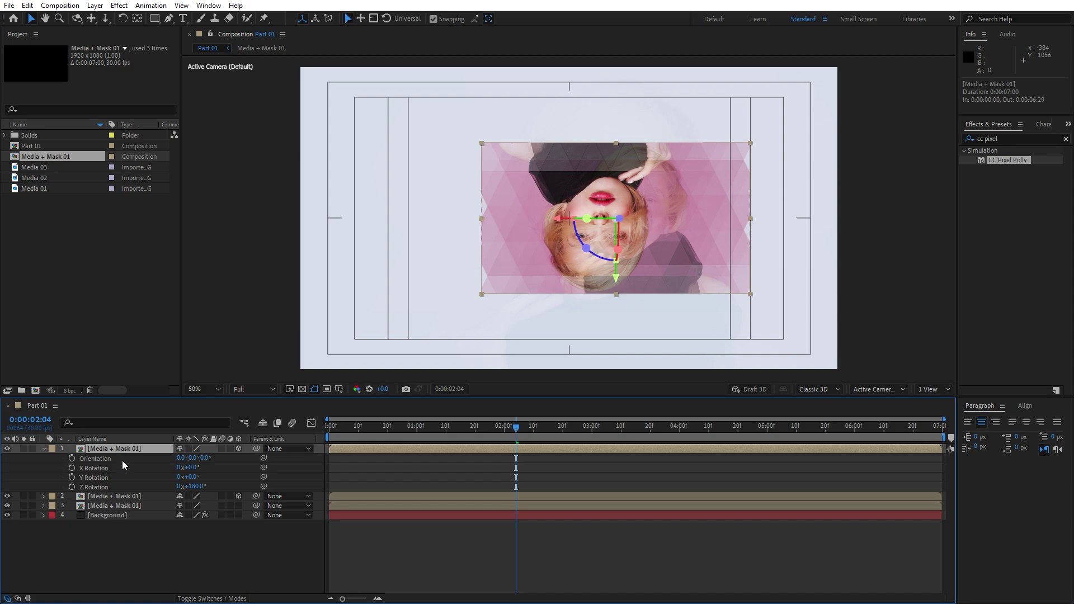
{"action": "key", "text": "t"}
{"action": "left_click", "coordinate": [182, 458]}
{"action": "type", "text": "20"}
{"action": "left_click", "coordinate": [189, 529]}
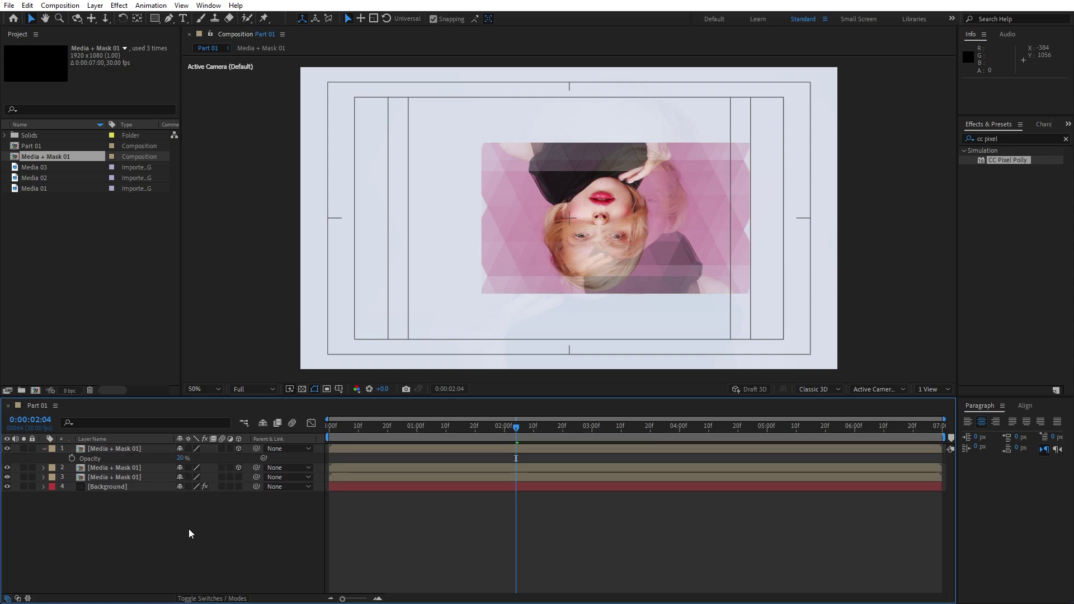
Move the upside-down Media + Mask 01 layer down to position 1127, 1081 and flip it horizontally
{"action": "left_click", "coordinate": [115, 449]}
{"action": "key", "text": "p"}
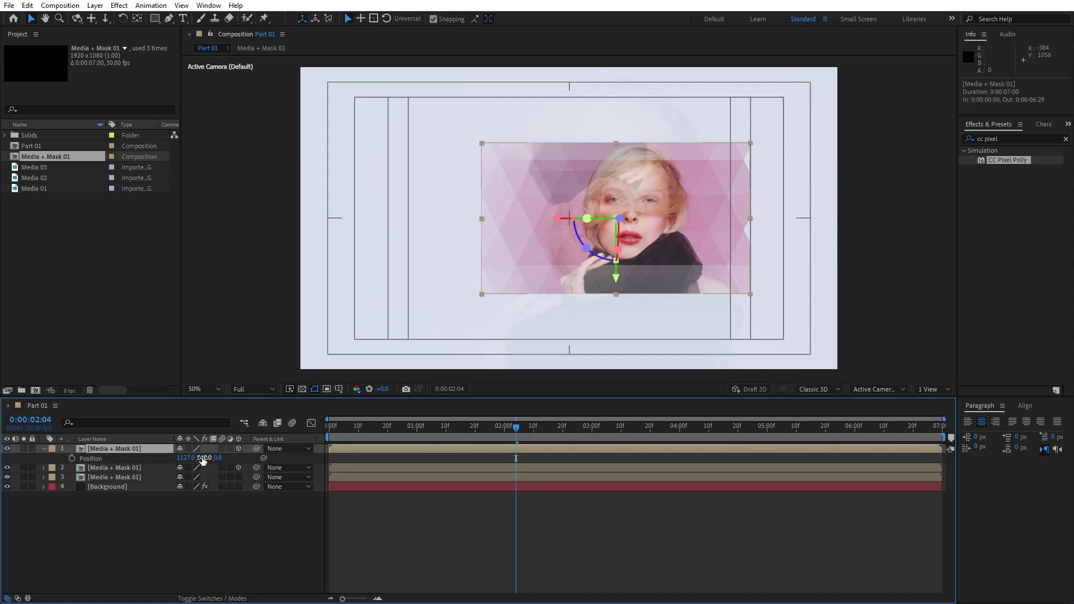
{"action": "left_click_drag", "start_coordinate": [203, 459], "coordinate": [504, 464]}
{"action": "right_click", "coordinate": [112, 448]}
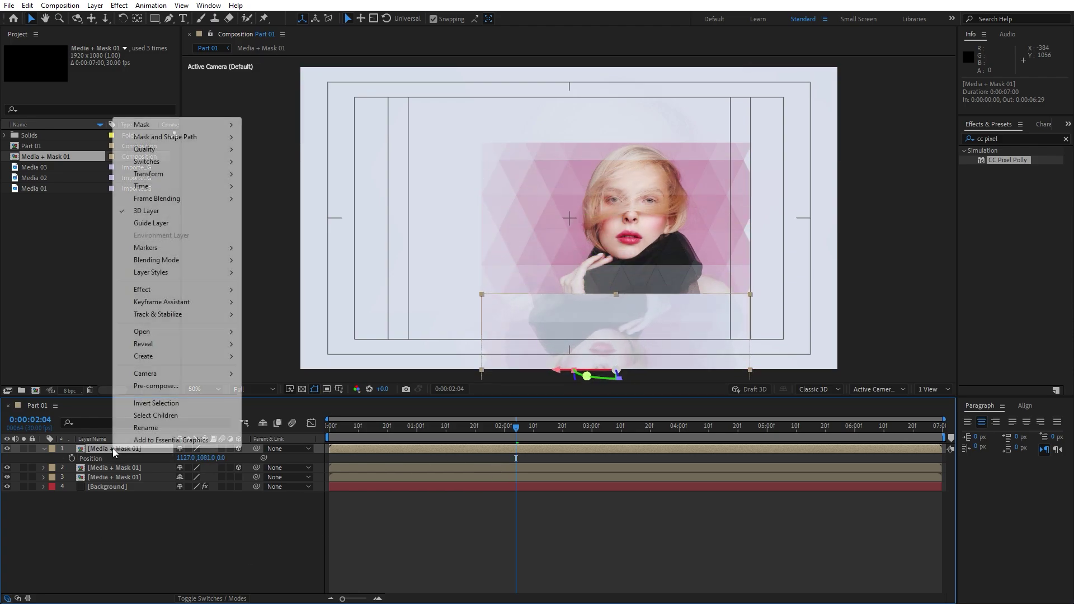
{"action": "mouse_move", "coordinate": [185, 180]}
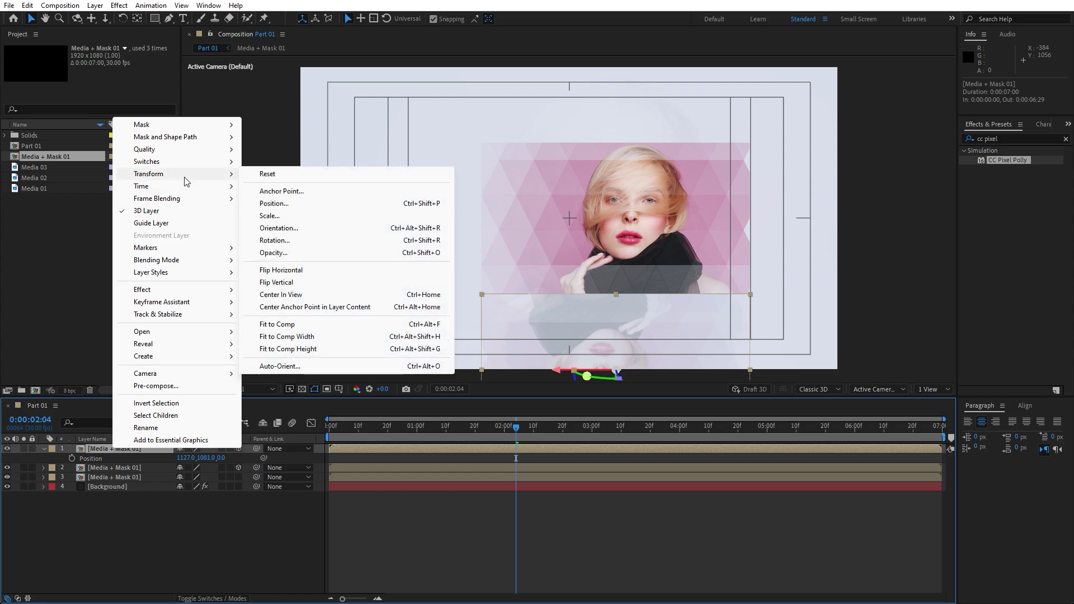
{"action": "left_click", "coordinate": [309, 274]}
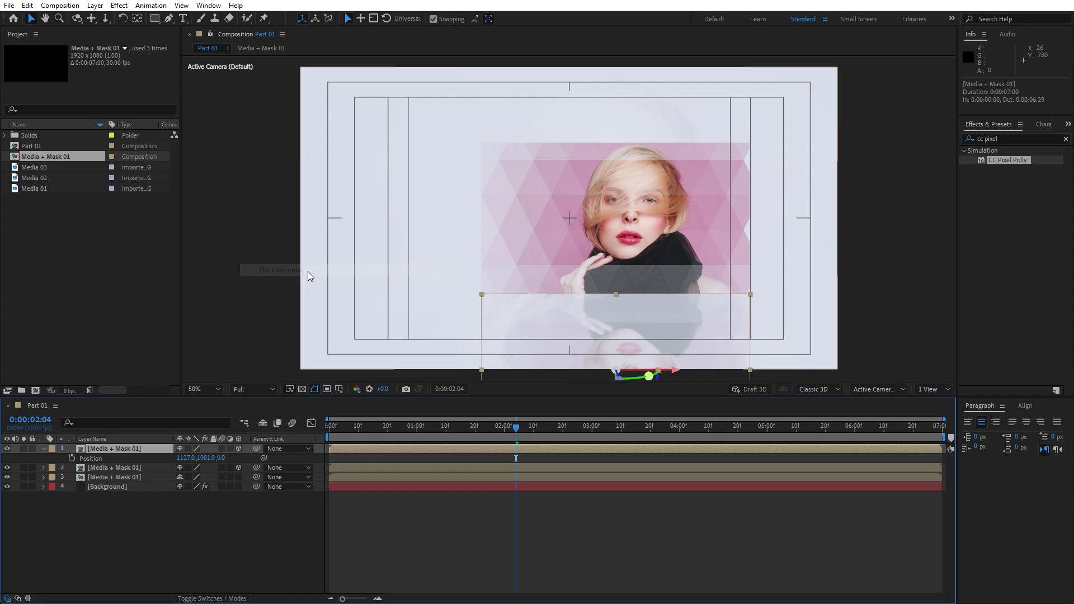
{"action": "left_click_drag", "start_coordinate": [485, 434], "coordinate": [649, 435]}
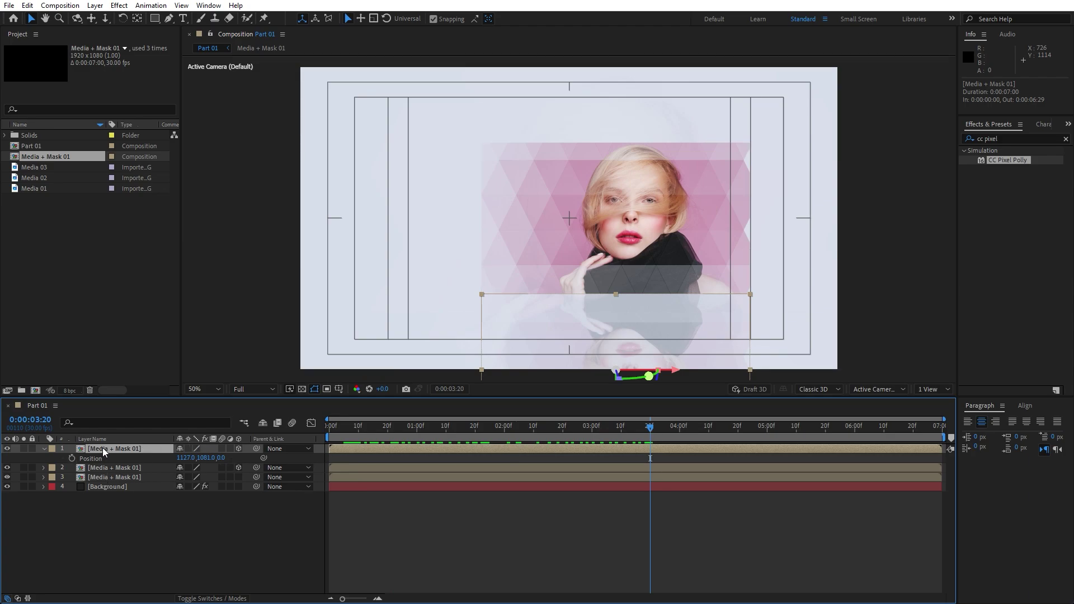
{"action": "left_click", "coordinate": [8, 449]}
{"action": "left_click", "coordinate": [8, 449]}
Apply the Linear Wipe effect to the reflected Media + Mask 01 layer and set Transition Completion to 60%
{"action": "left_click", "coordinate": [1007, 139]}
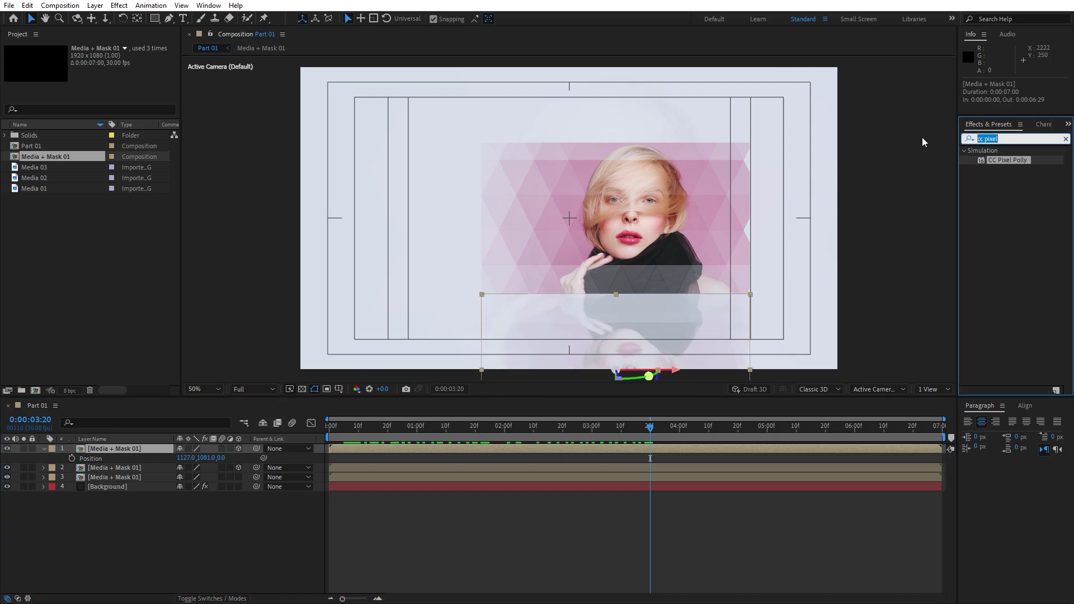
{"action": "type", "text": "linear w"}
{"action": "left_click_drag", "start_coordinate": [1013, 191], "coordinate": [140, 451]}
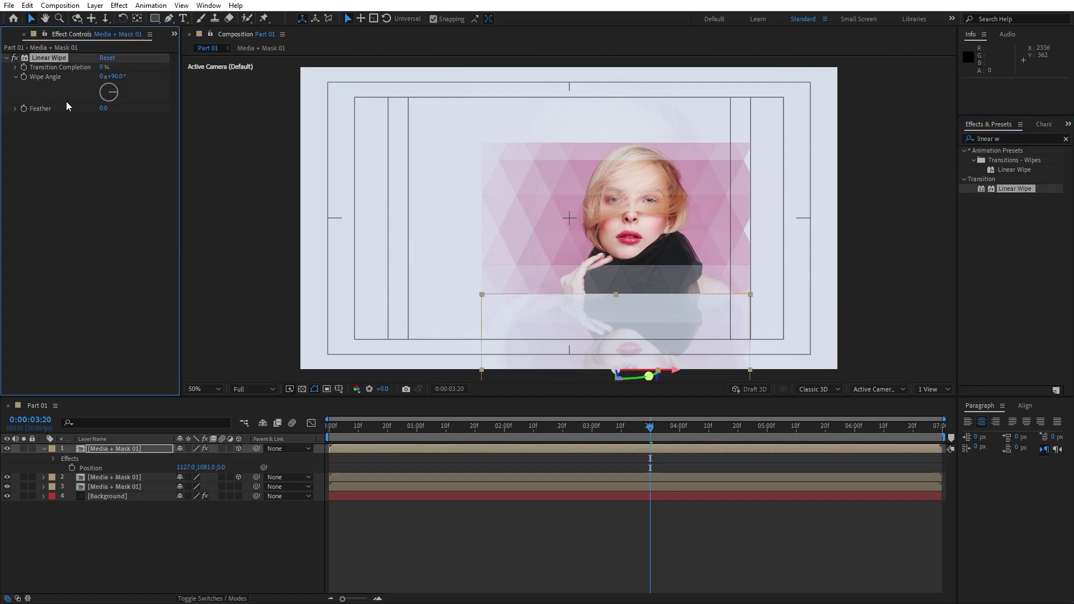
{"action": "left_click", "coordinate": [103, 68]}
{"action": "type", "text": "60"}
{"action": "key", "text": "Return"}
Set the Linear Wipe angle to 180° and its feather to 500, and preview the reflection
{"action": "left_click", "coordinate": [120, 77]}
{"action": "type", "text": "180"}
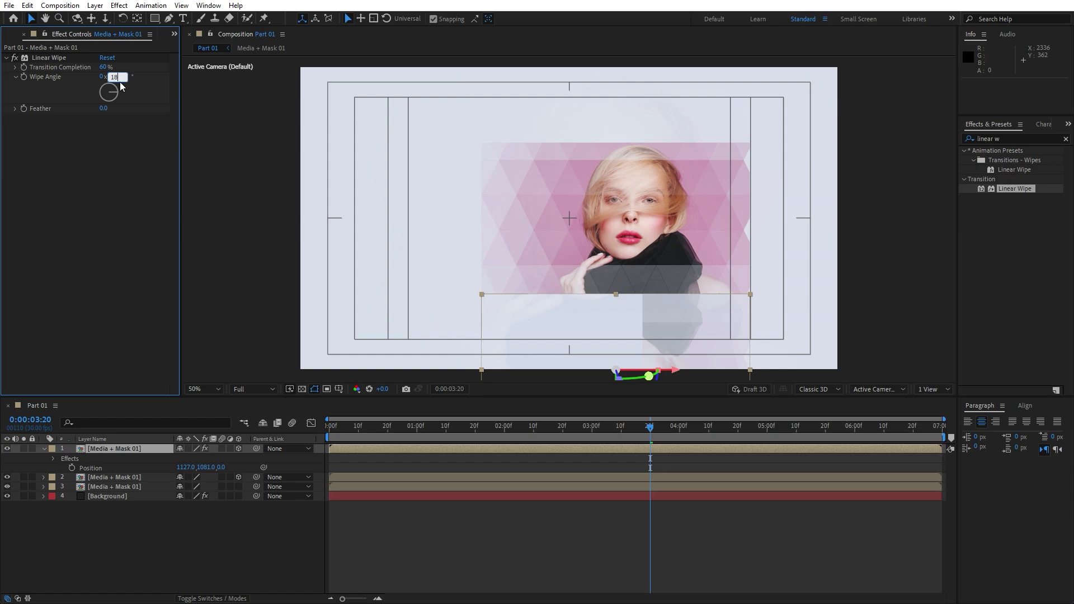
{"action": "key", "text": "Return"}
{"action": "left_click", "coordinate": [103, 109]}
{"action": "type", "text": "500"}
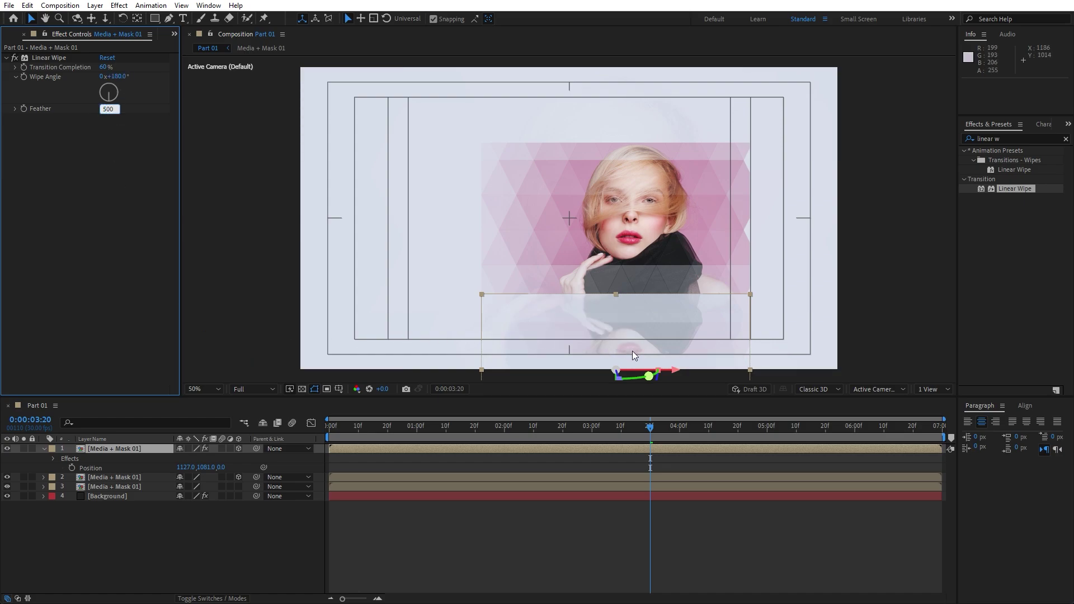
{"action": "left_click", "coordinate": [223, 517]}
{"action": "key", "text": "space"}
{"action": "left_click", "coordinate": [574, 426]}
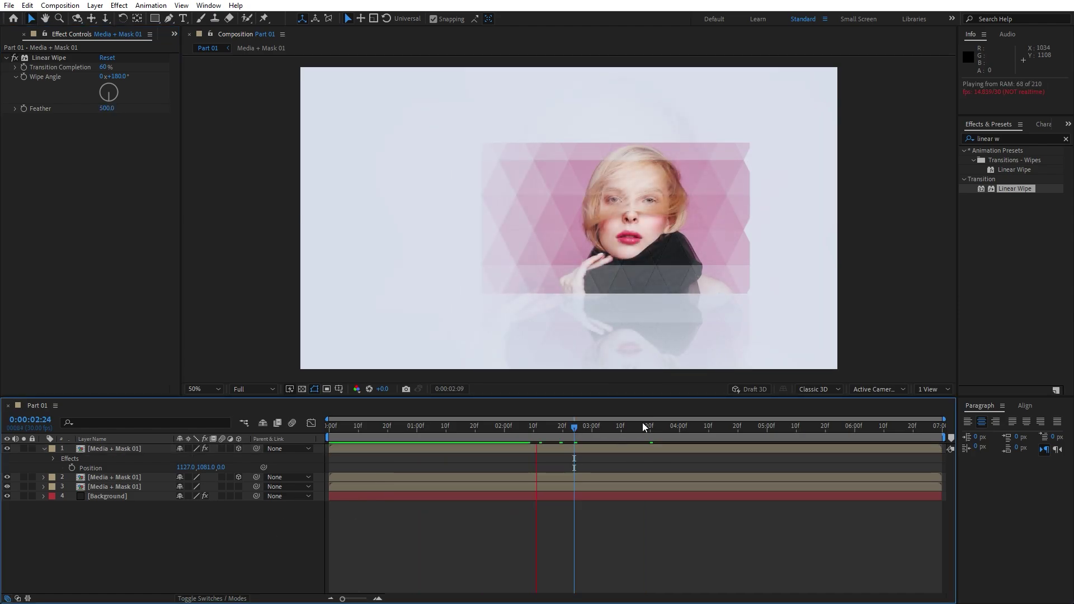
{"action": "left_click", "coordinate": [561, 429]}
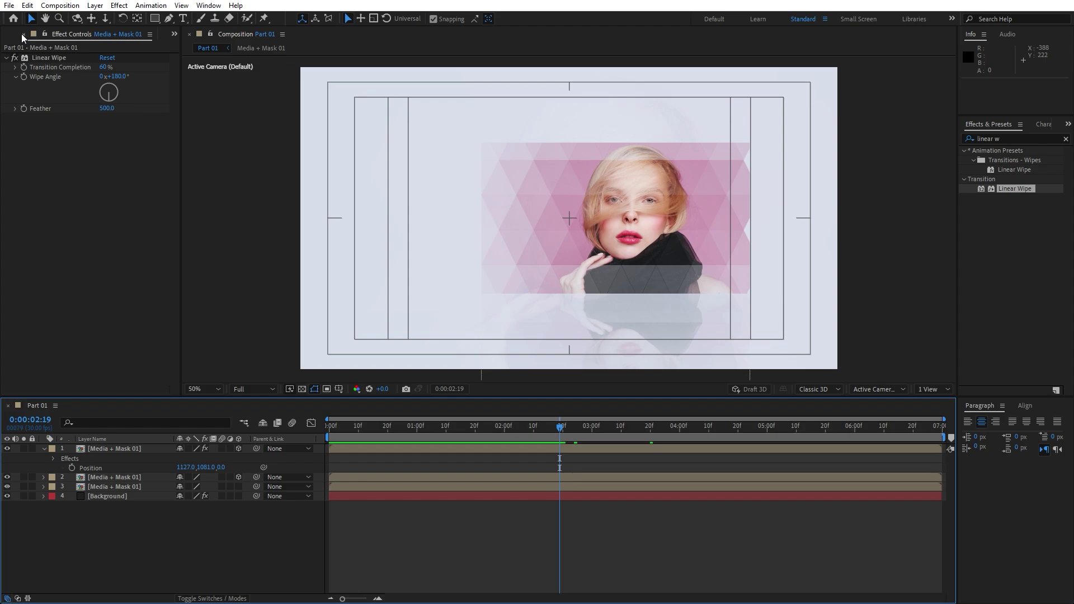
Add a two-node camera with the 50mm preset to the Part 01 composition
{"action": "left_click", "coordinate": [24, 34]}
{"action": "left_click", "coordinate": [44, 449]}
{"action": "right_click", "coordinate": [79, 509]}
{"action": "mouse_move", "coordinate": [140, 372]}
{"action": "left_click", "coordinate": [272, 425]}
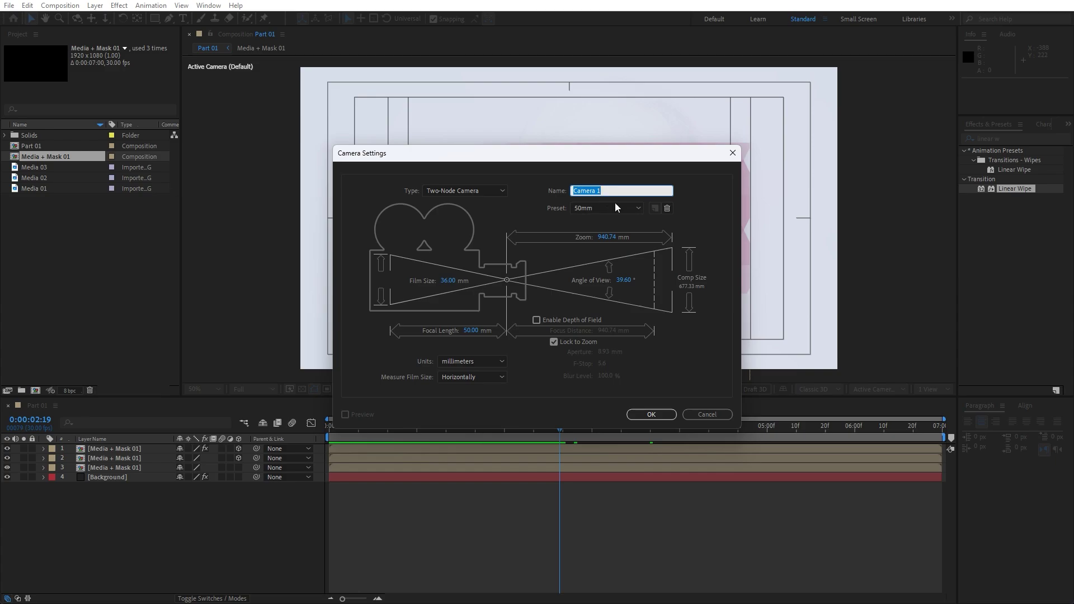
{"action": "left_click", "coordinate": [652, 415]}
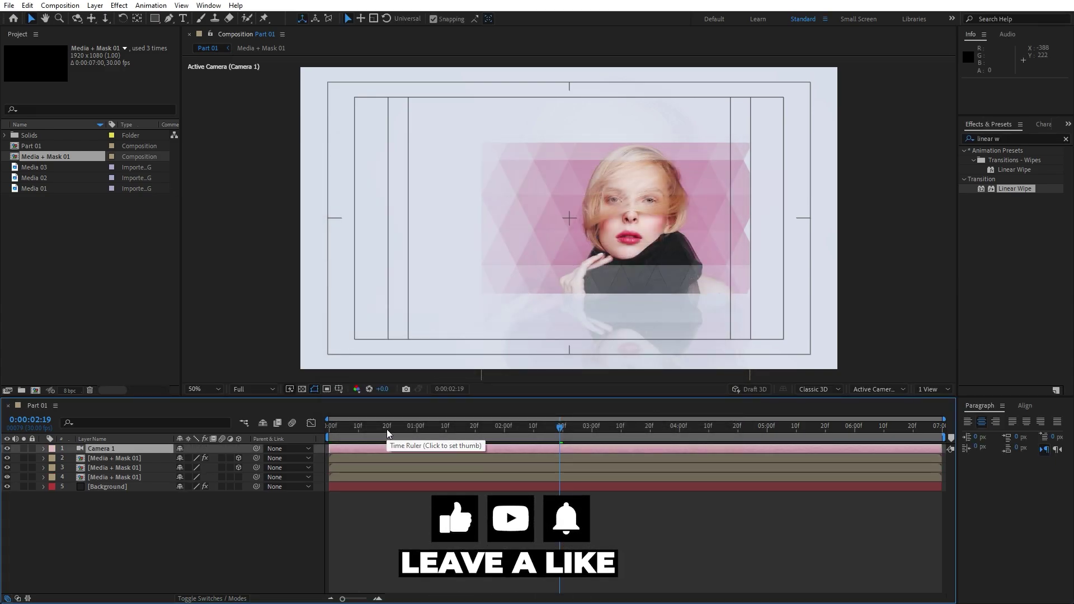
Keyframe the camera's position at the start and set its Z position to -2000 at 2 seconds, and preview the move
{"action": "key", "text": "Home"}
{"action": "key", "text": "p"}
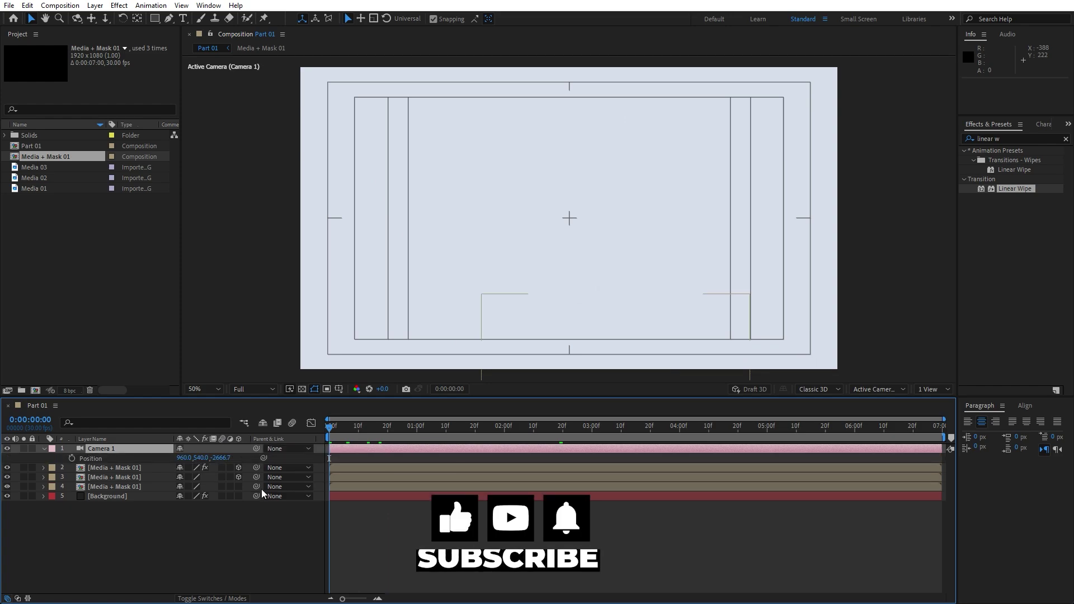
{"action": "left_click", "coordinate": [72, 460]}
{"action": "left_click_drag", "start_coordinate": [335, 431], "coordinate": [504, 431]}
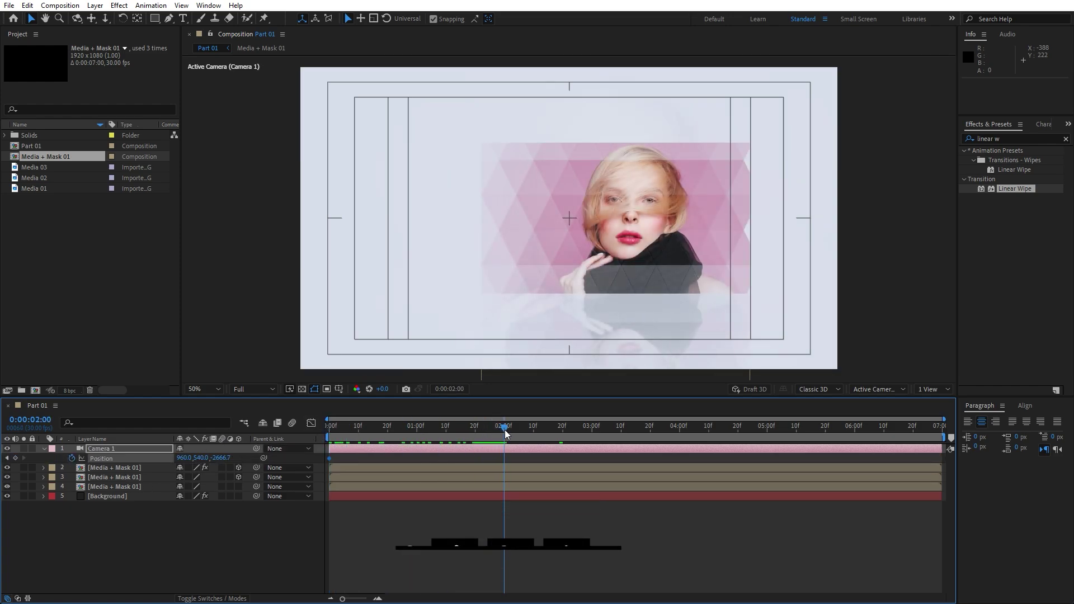
{"action": "left_click", "coordinate": [218, 461]}
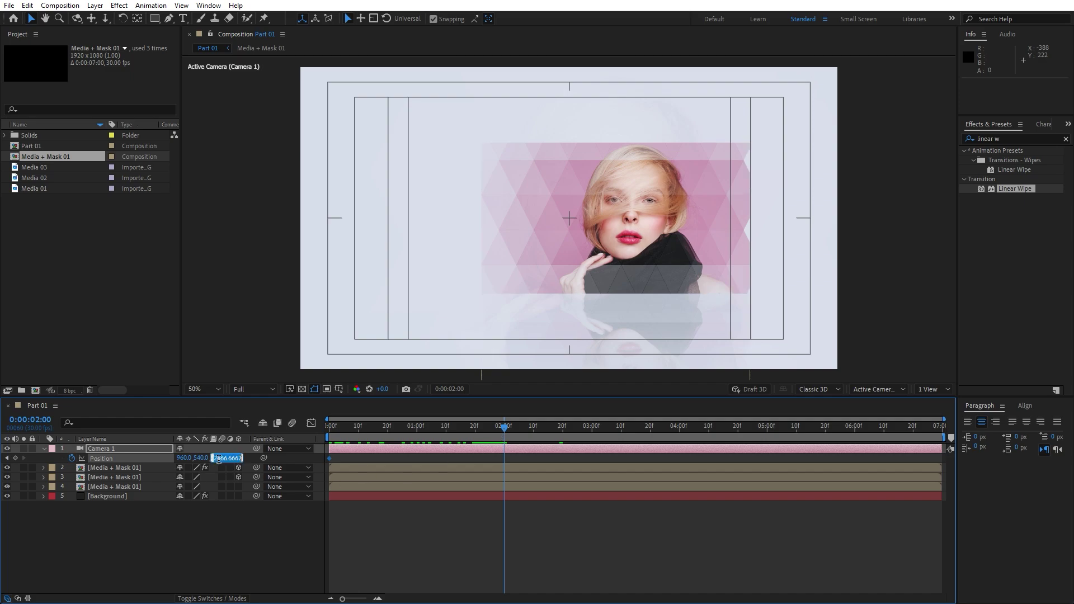
{"action": "type", "text": "-2000"}
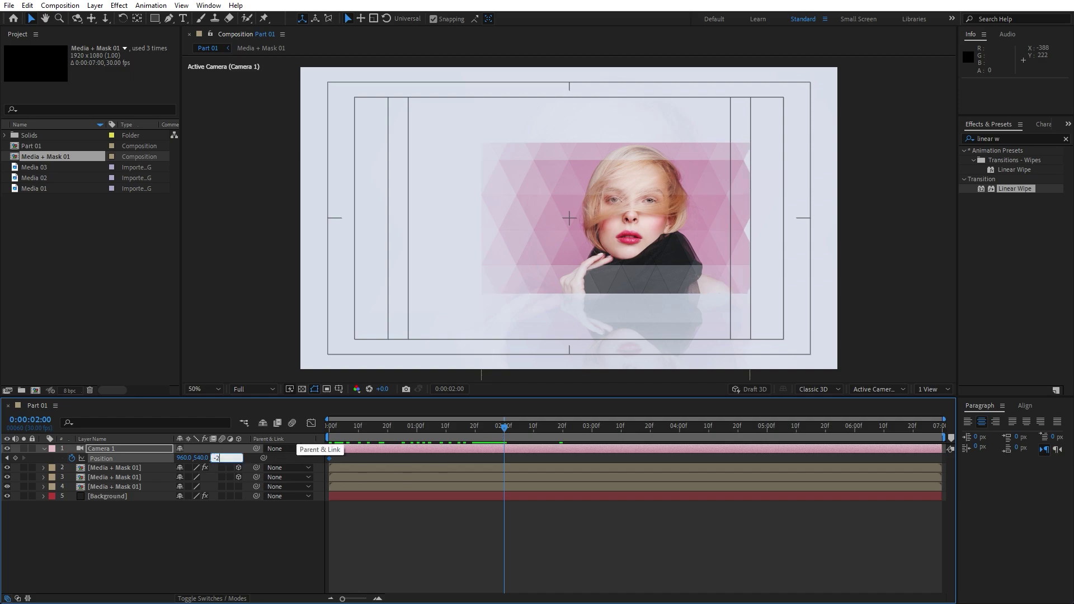
{"action": "left_click", "coordinate": [202, 542]}
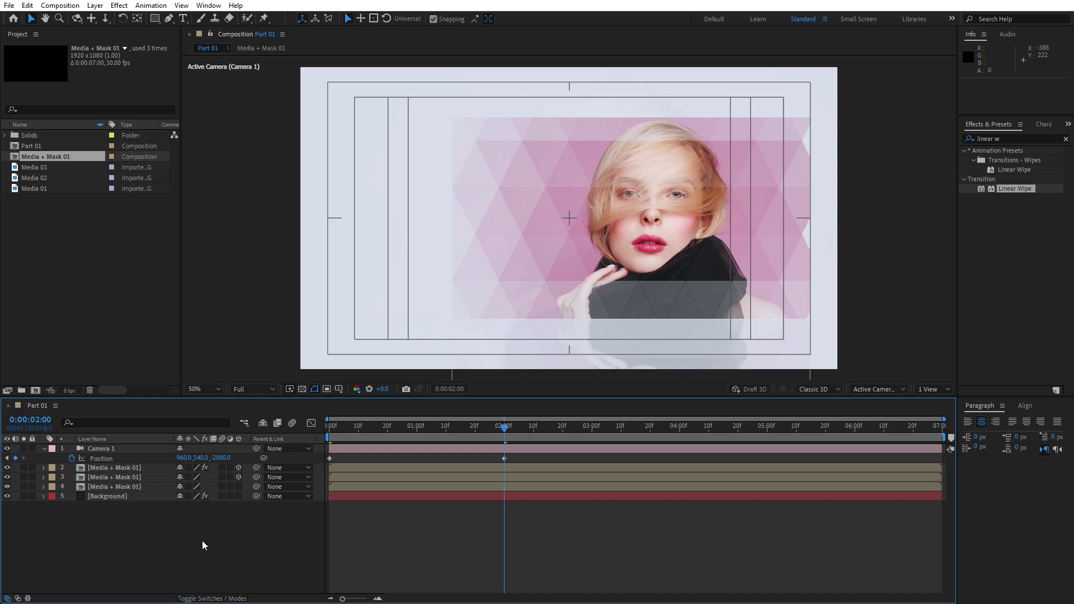
{"action": "key", "text": "space"}
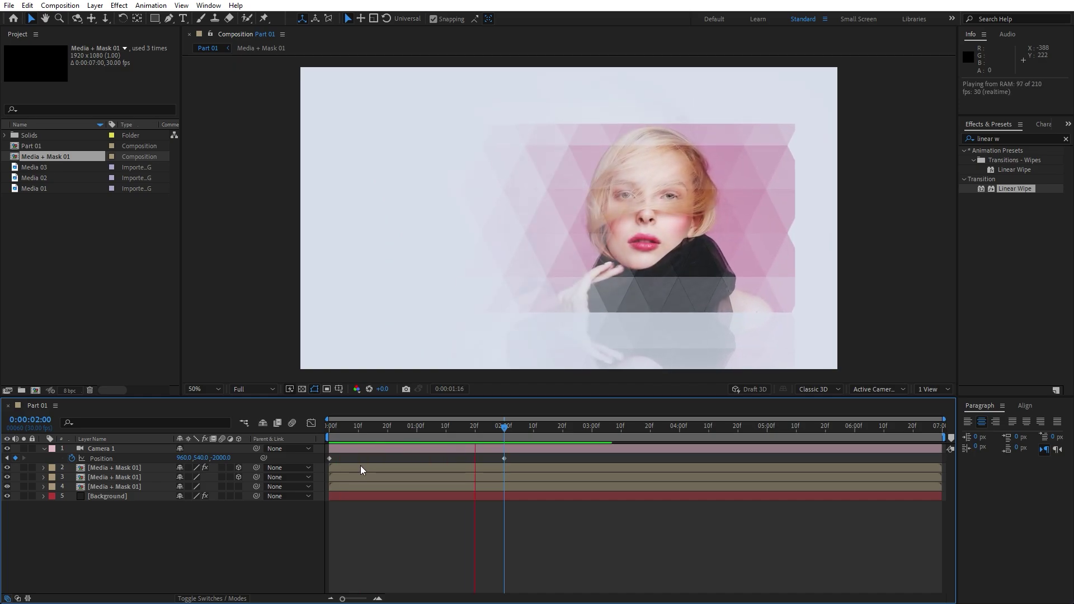
{"action": "key", "text": "space"}
Apply Easy Ease to both camera position keyframes and preview the smoothed move from the start
{"action": "left_click_drag", "start_coordinate": [524, 460], "coordinate": [299, 468]}
{"action": "key", "text": "F9"}
{"action": "key", "text": "space"}
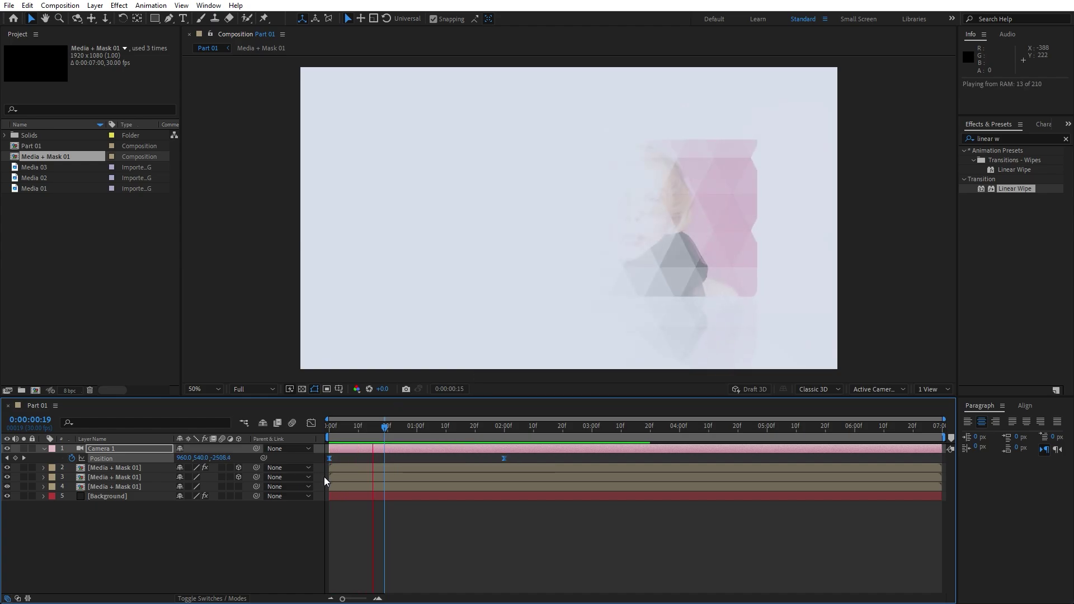
{"action": "key", "text": "space"}
{"action": "left_click_drag", "start_coordinate": [348, 424], "coordinate": [431, 426]}
{"action": "key", "text": "Home"}
{"action": "key", "text": "space"}
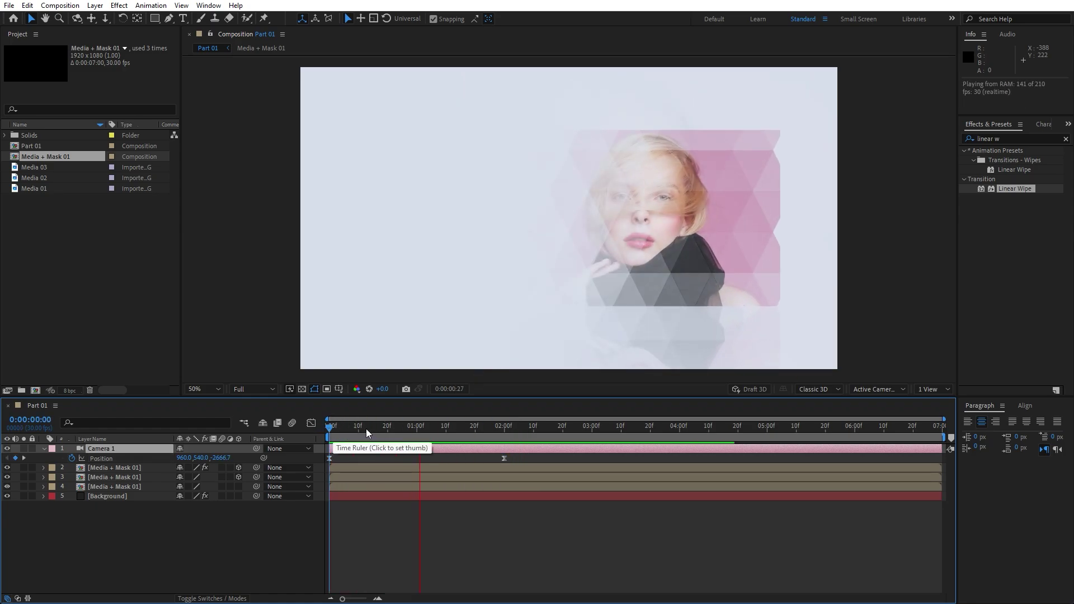
{"action": "key", "text": "space"}
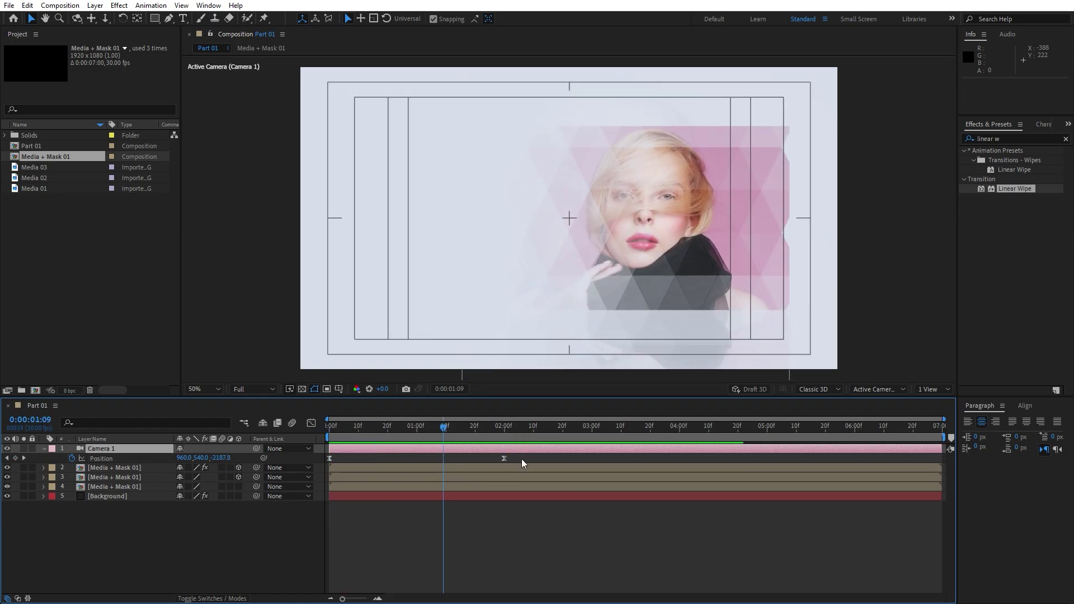
Time-reverse the two camera position keyframes and check the pull-back between the start and 2 seconds
{"action": "left_click_drag", "start_coordinate": [526, 460], "coordinate": [259, 473]}
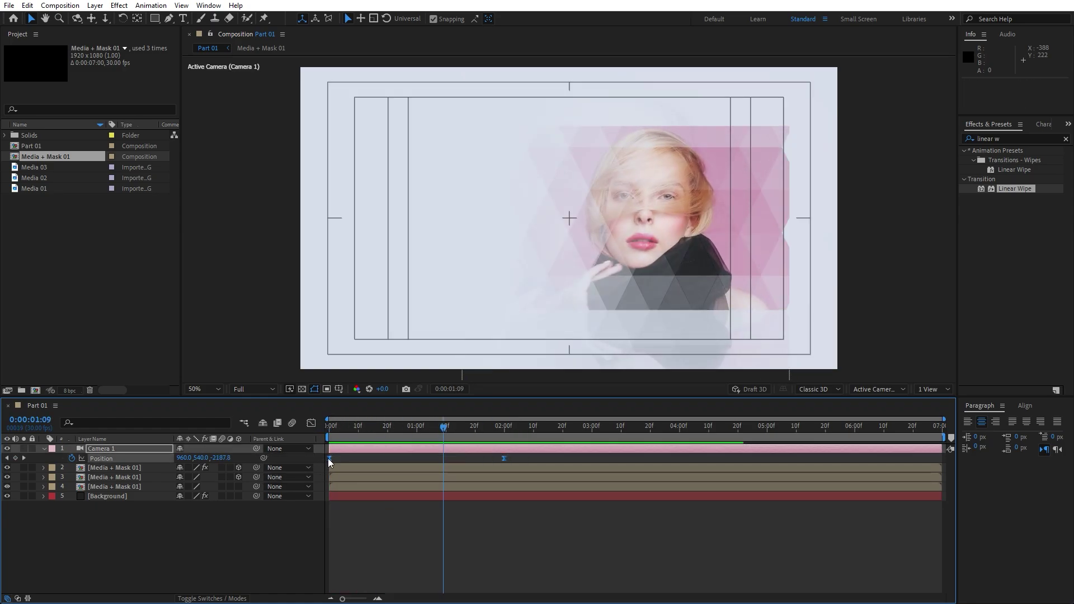
{"action": "right_click", "coordinate": [329, 459]}
{"action": "mouse_move", "coordinate": [440, 451]}
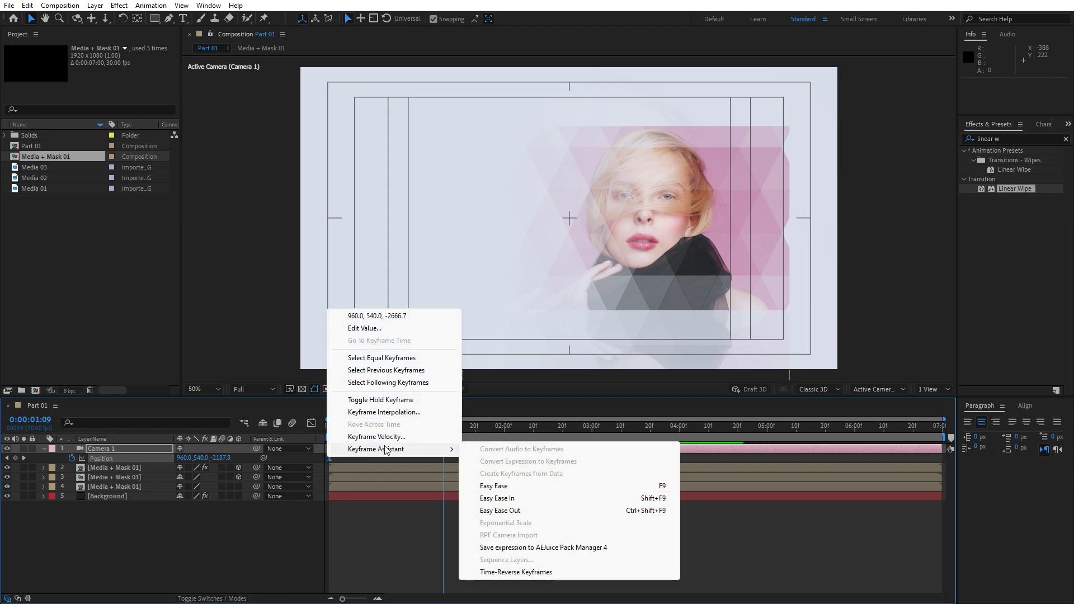
{"action": "left_click", "coordinate": [507, 572]}
{"action": "left_click", "coordinate": [334, 428]}
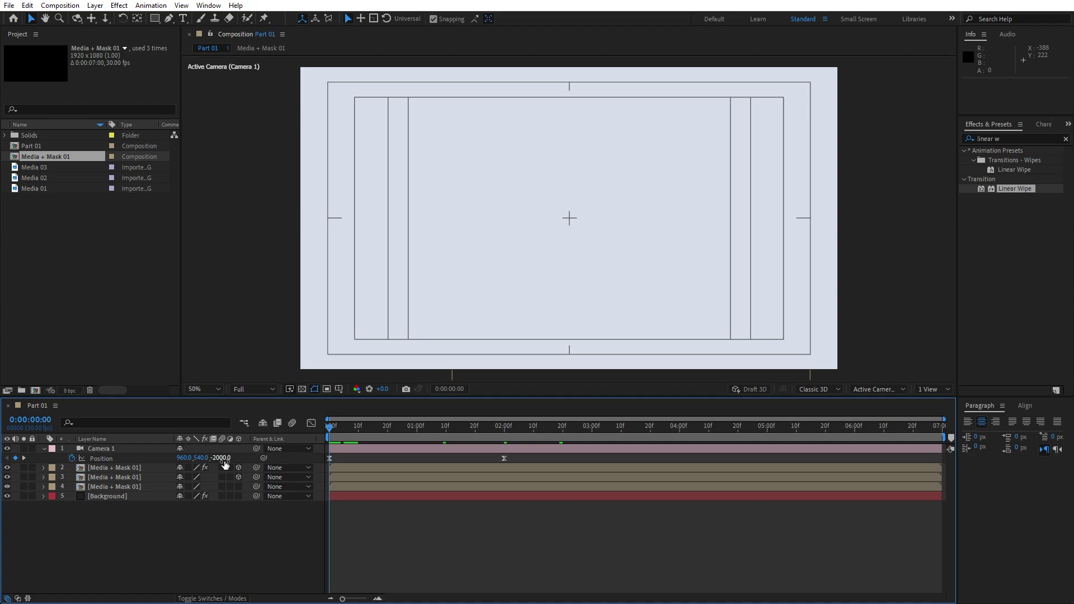
{"action": "left_click_drag", "start_coordinate": [336, 431], "coordinate": [505, 435]}
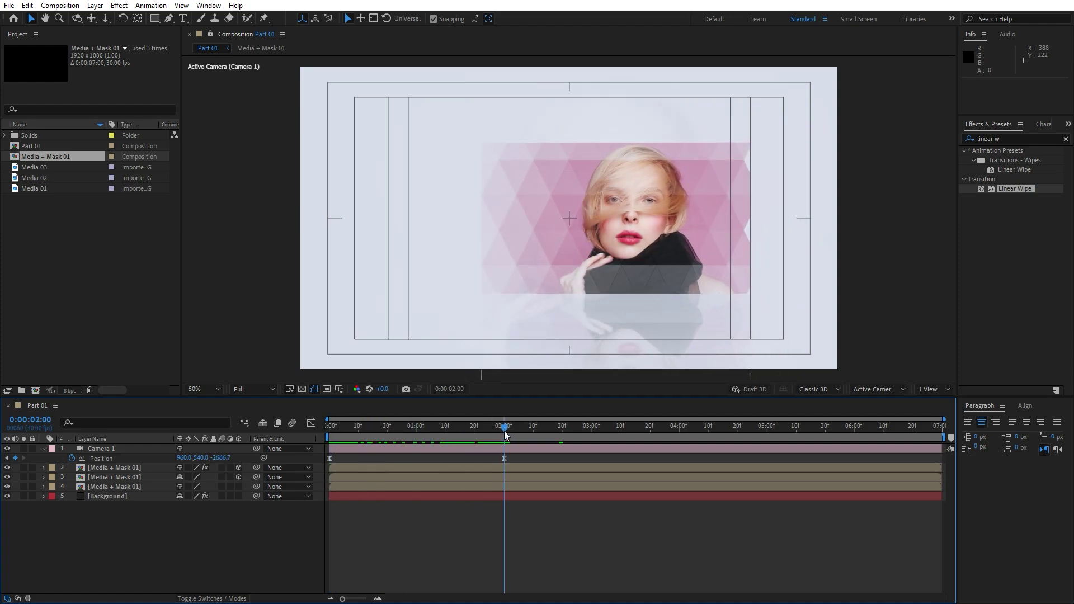
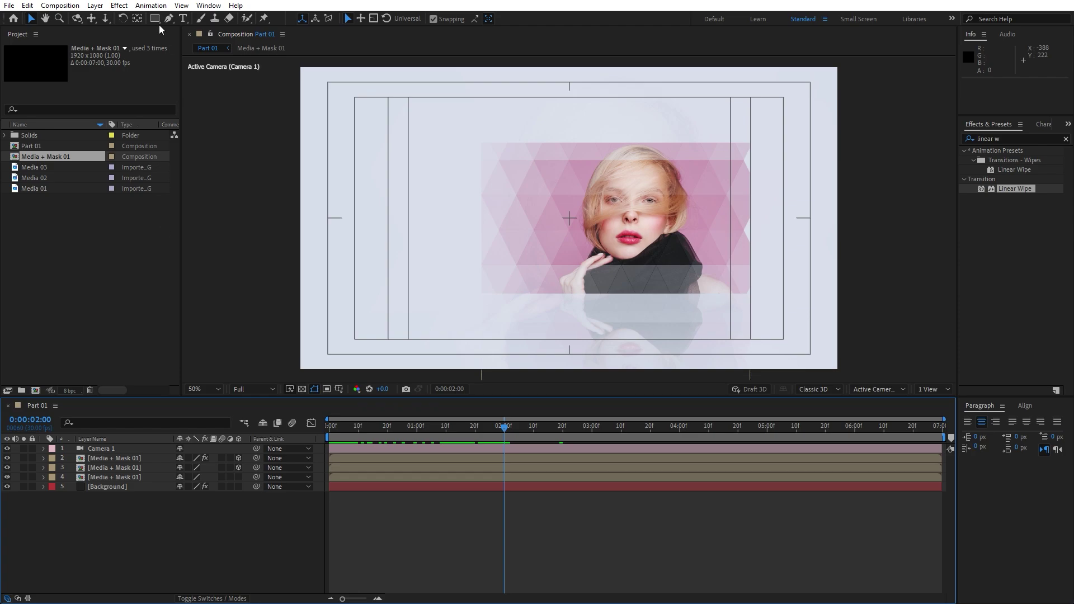
Draw a rectangle about 418 × 512 px beside the portrait, with no fill and a solid white 30 px stroke
{"action": "left_click", "coordinate": [155, 20]}
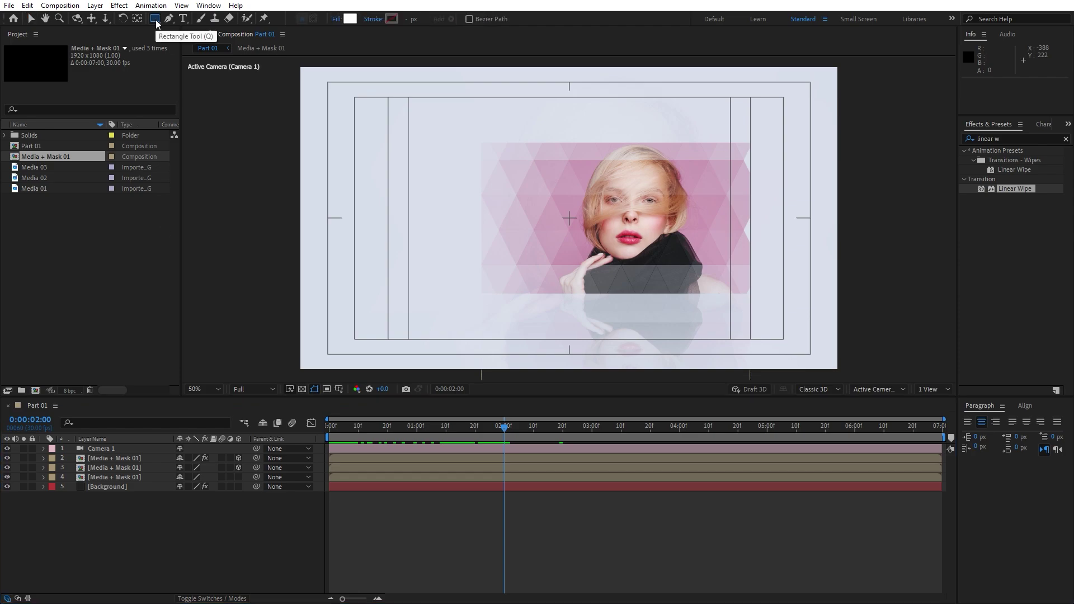
{"action": "left_click", "coordinate": [350, 19], "text": "alt"}
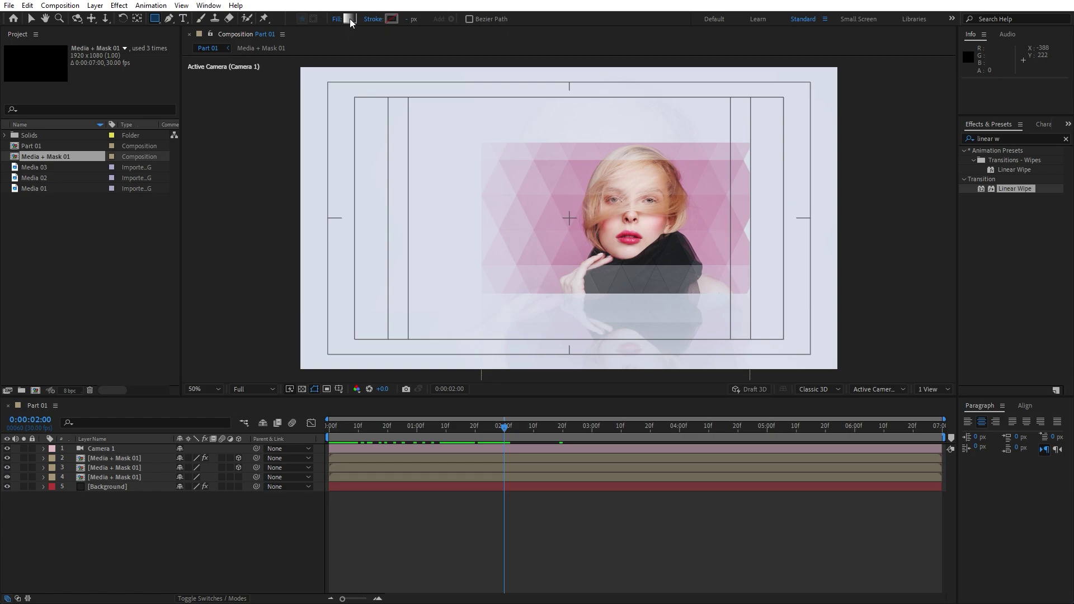
{"action": "left_click", "coordinate": [350, 19], "text": "alt"}
{"action": "left_click", "coordinate": [350, 19], "text": "alt"}
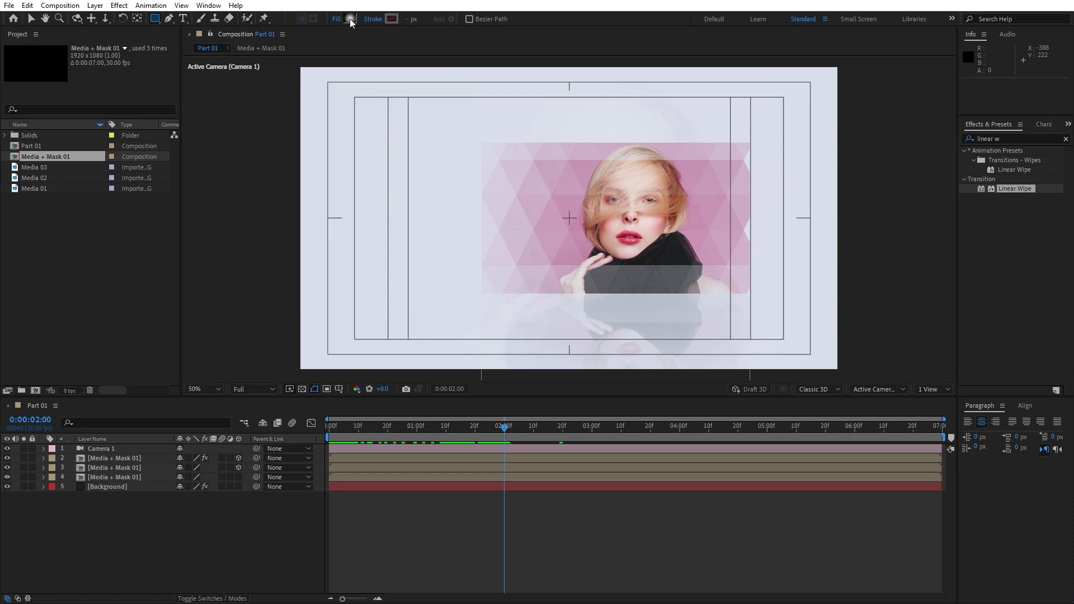
{"action": "left_click", "coordinate": [393, 21], "text": "alt"}
{"action": "mouse_move", "coordinate": [354, 144]}
{"action": "left_mouse_down"}
{"action": "mouse_move", "coordinate": [458, 249]}
{"action": "mouse_move", "coordinate": [472, 288]}
{"action": "left_mouse_up"}
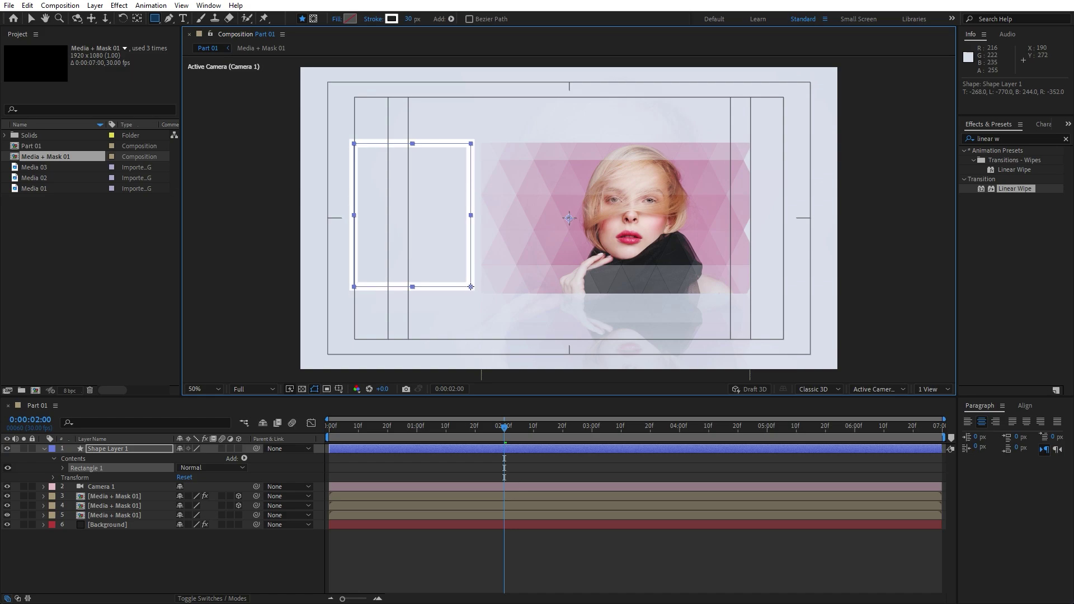
Set the height of the rectangle path in the shape layer to 486, keeping its width at 418
{"action": "left_click", "coordinate": [99, 533]}
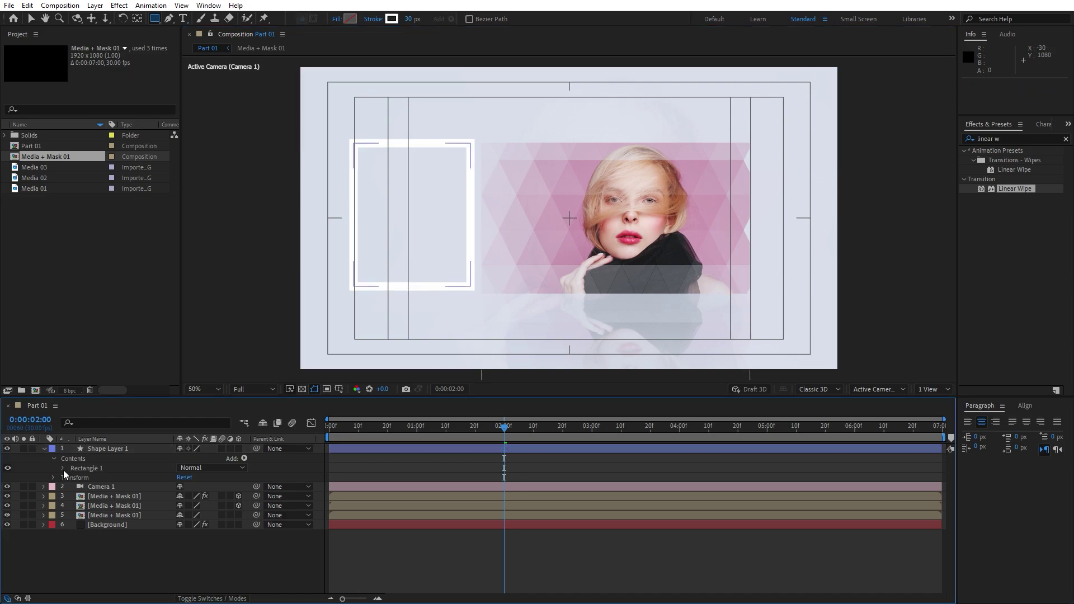
{"action": "left_click", "coordinate": [63, 468]}
{"action": "left_click", "coordinate": [72, 478]}
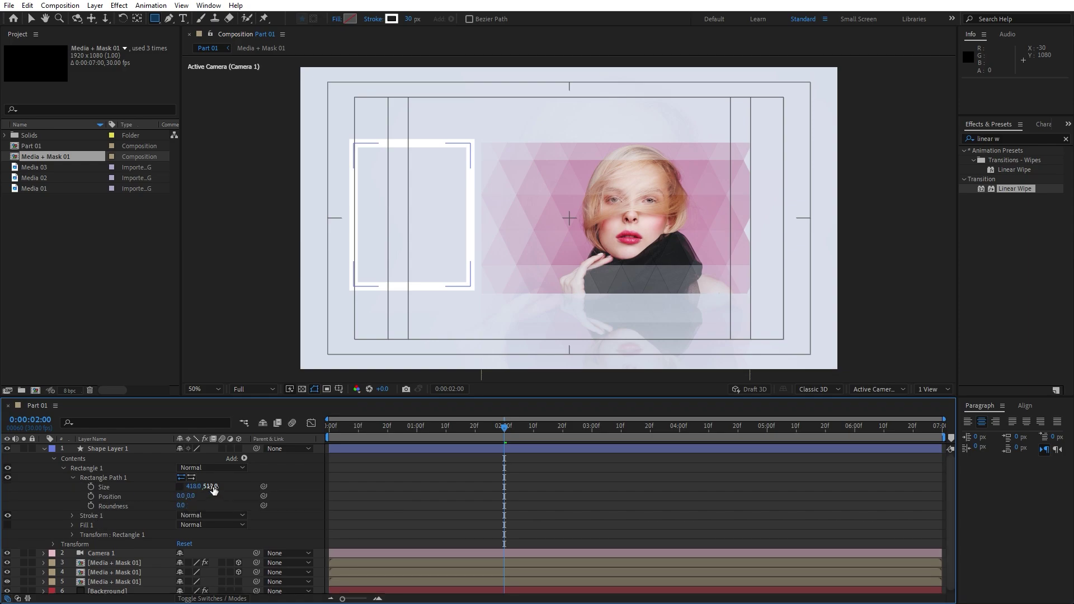
{"action": "left_click_drag", "start_coordinate": [212, 487], "coordinate": [199, 487]}
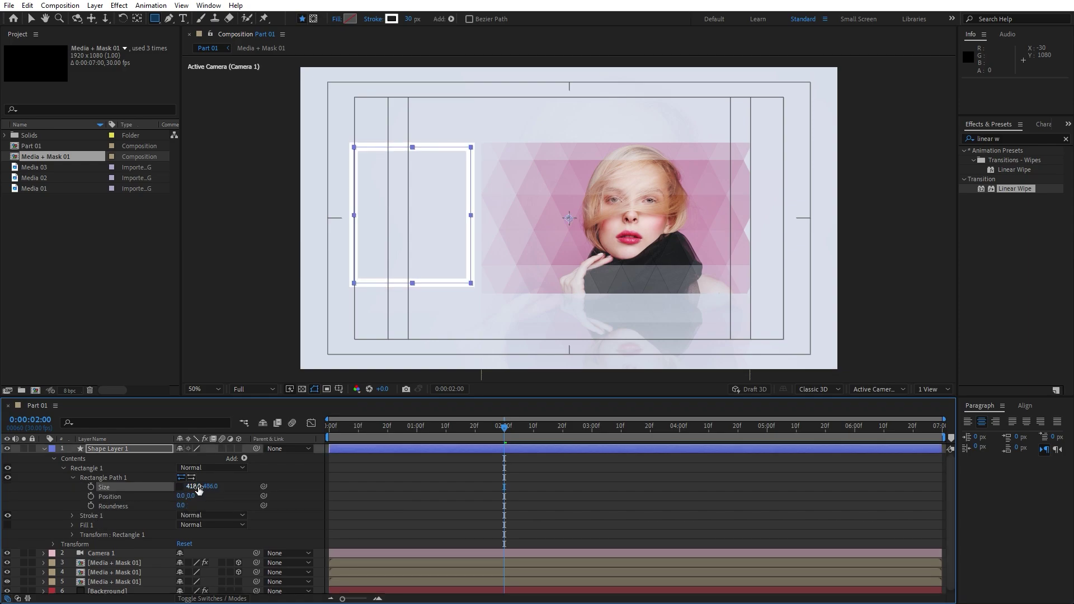
{"action": "left_click", "coordinate": [120, 448]}
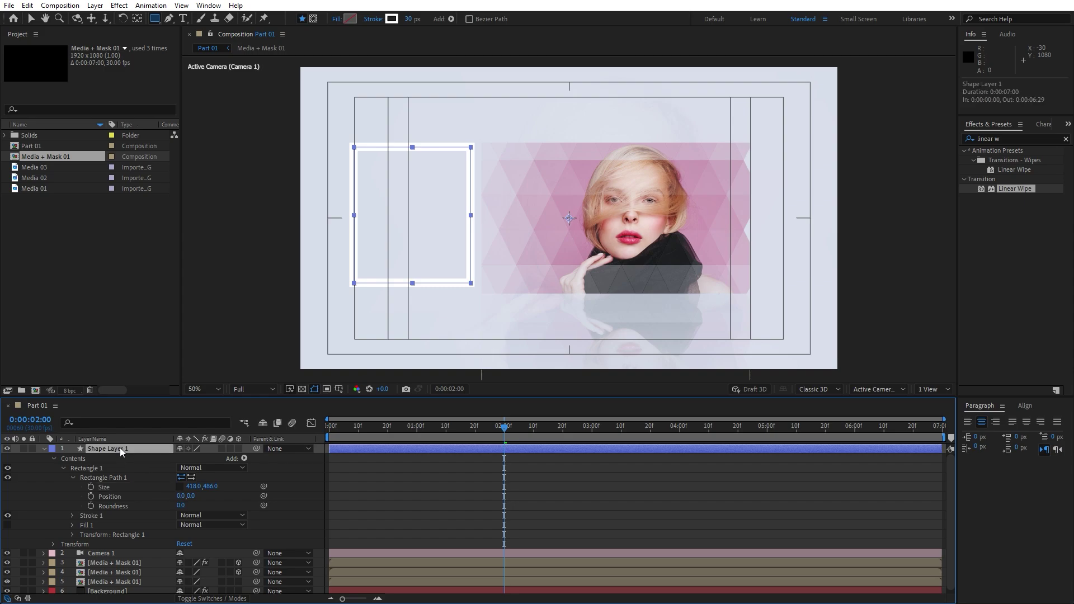
Move the frame shape layer down slightly to position 960, 551
{"action": "key", "text": "p"}
{"action": "left_click_drag", "start_coordinate": [202, 458], "coordinate": [205, 458]}
{"action": "left_click", "coordinate": [105, 552]}
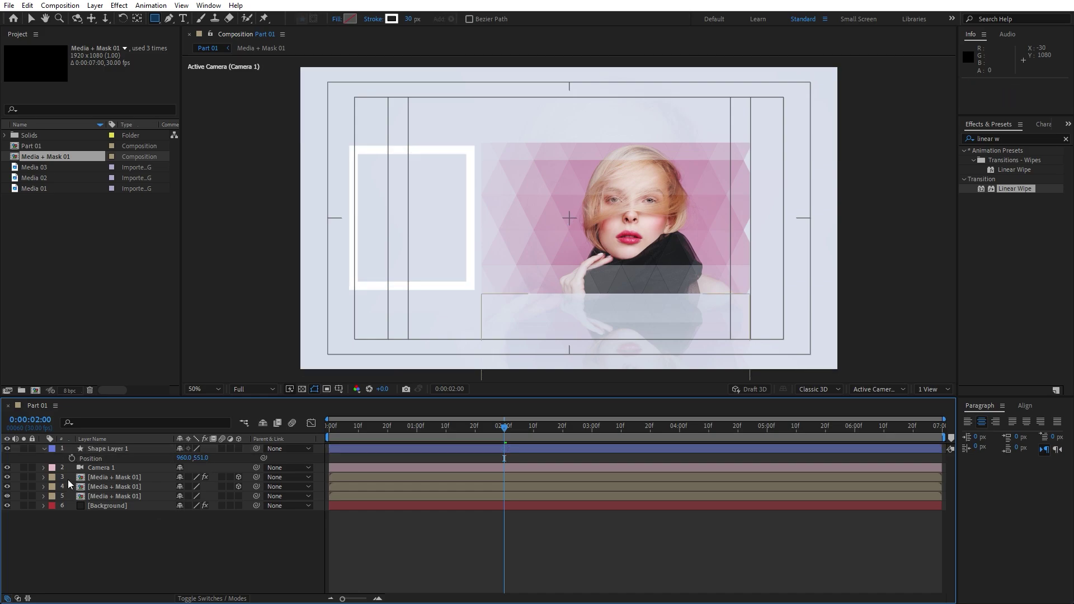
Show the frame shape layer's properties and rename the layer Text Box
{"action": "left_click", "coordinate": [43, 448]}
{"action": "left_click", "coordinate": [44, 448]}
{"action": "left_click", "coordinate": [117, 448]}
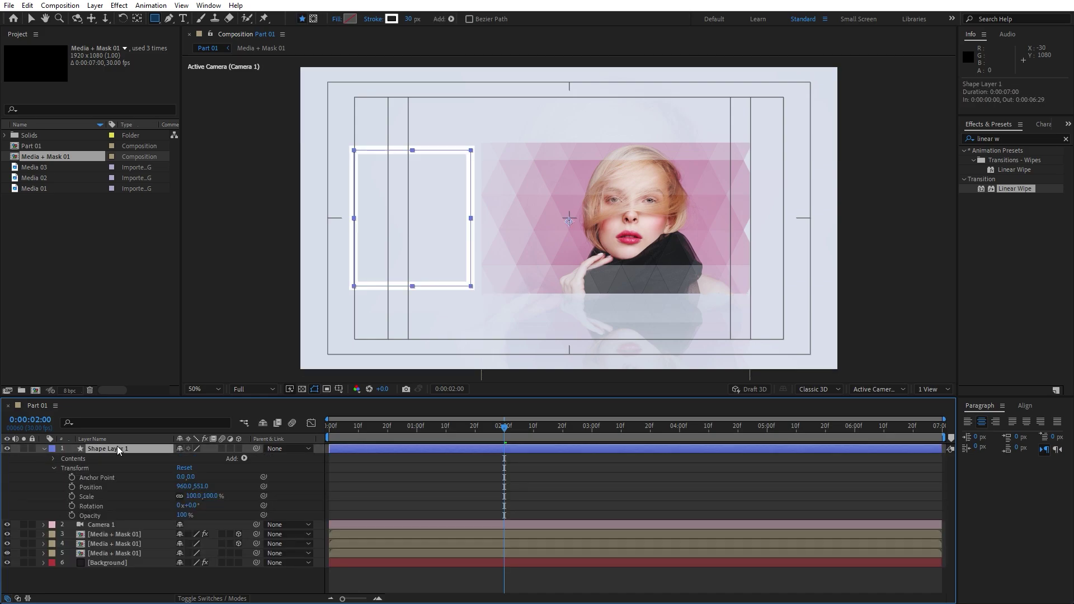
{"action": "key", "text": "Return"}
{"action": "type", "text": "Text Box"}
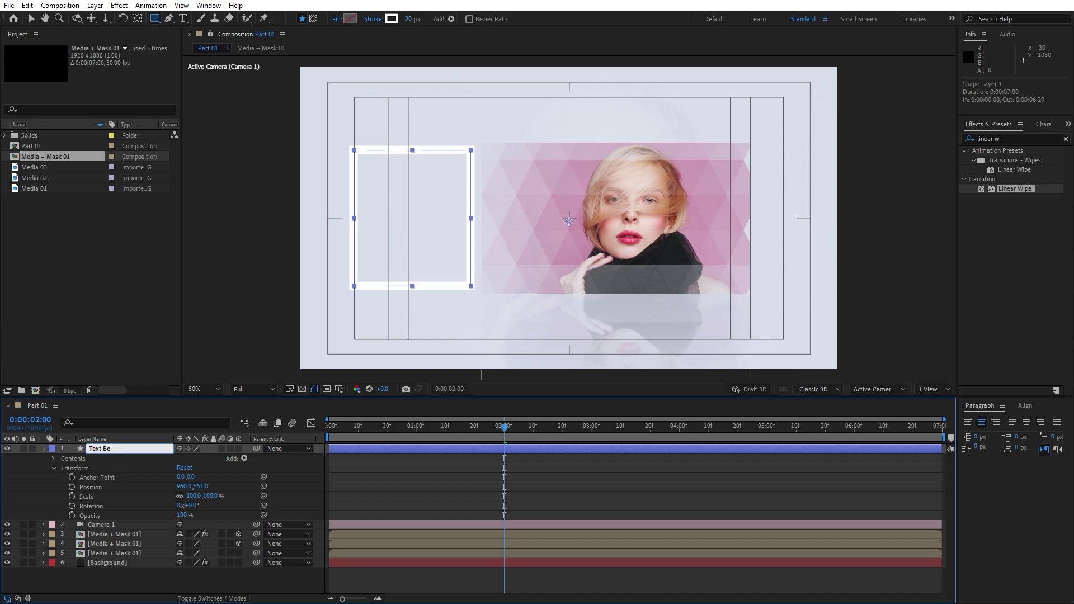
Add Trim Paths to the Text Box layer and show its Start, End and Offset properties
{"action": "left_click", "coordinate": [244, 459]}
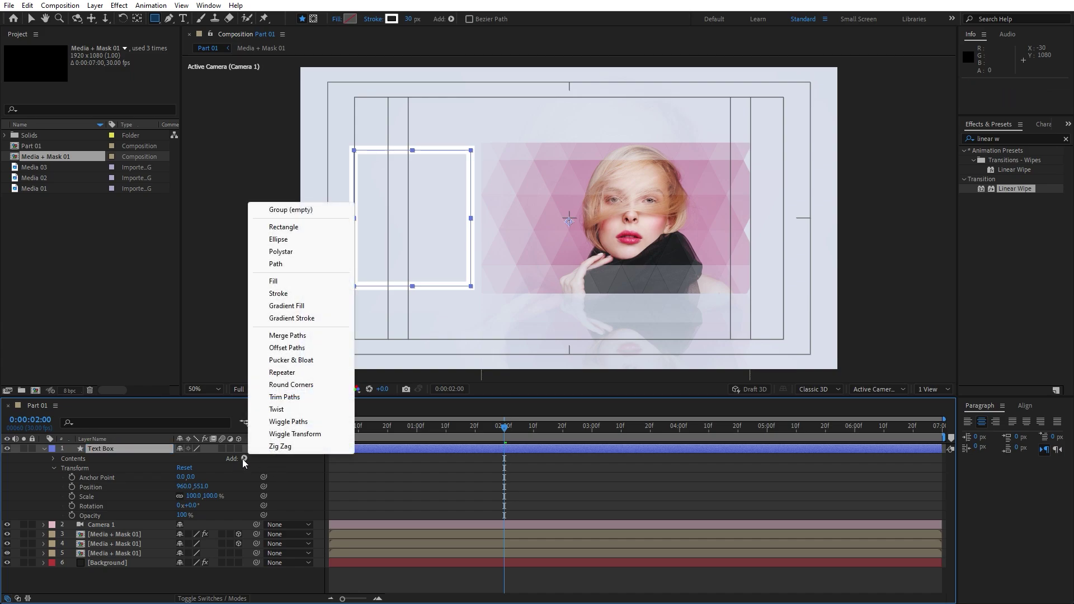
{"action": "left_click", "coordinate": [300, 397]}
{"action": "left_click", "coordinate": [62, 478]}
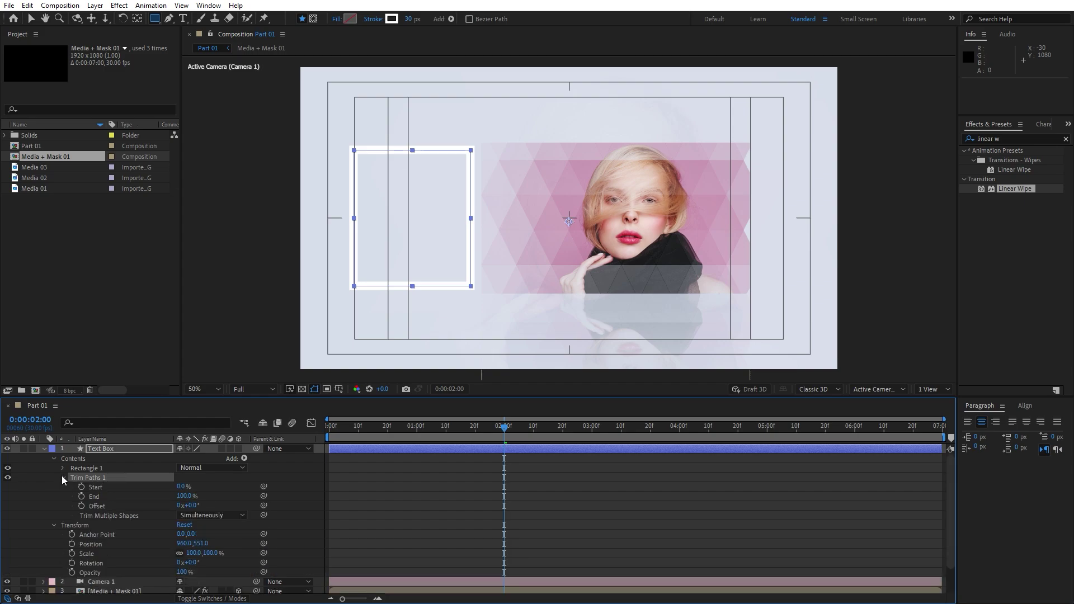
Animate the Trim Paths Start of Text Box from 100% at the composition start to 20% at 2 seconds
{"action": "key", "text": "Home"}
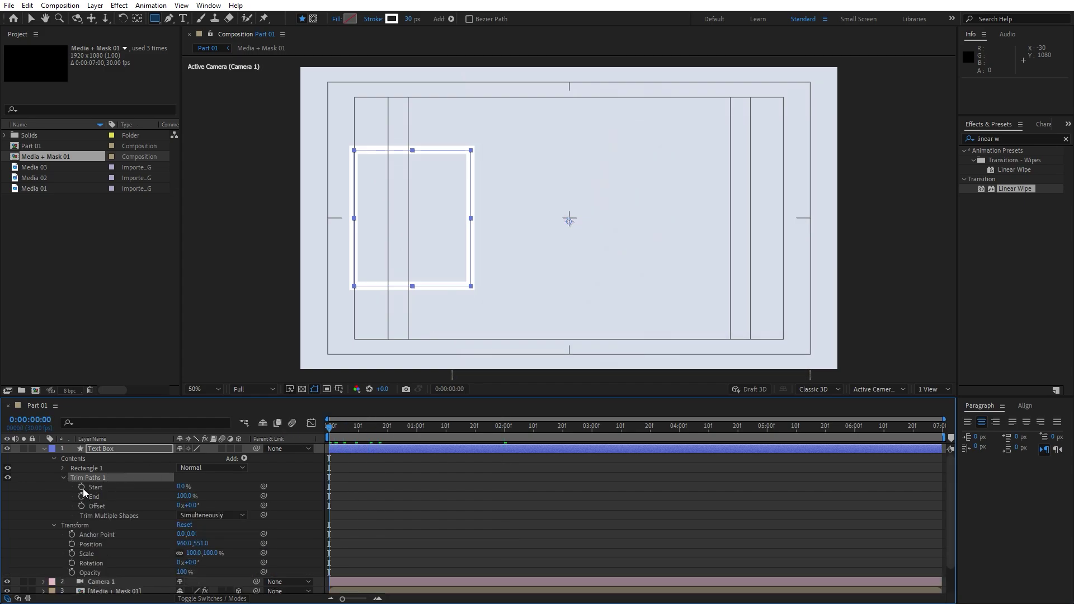
{"action": "left_click", "coordinate": [81, 487]}
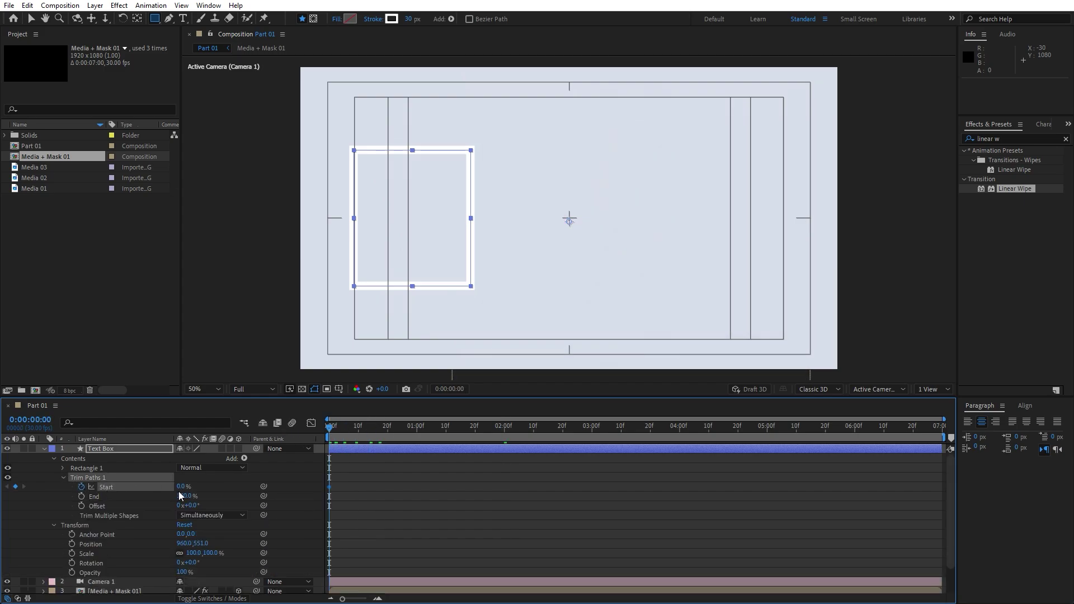
{"action": "left_click", "coordinate": [181, 487]}
{"action": "type", "text": "100"}
{"action": "left_click", "coordinate": [225, 487]}
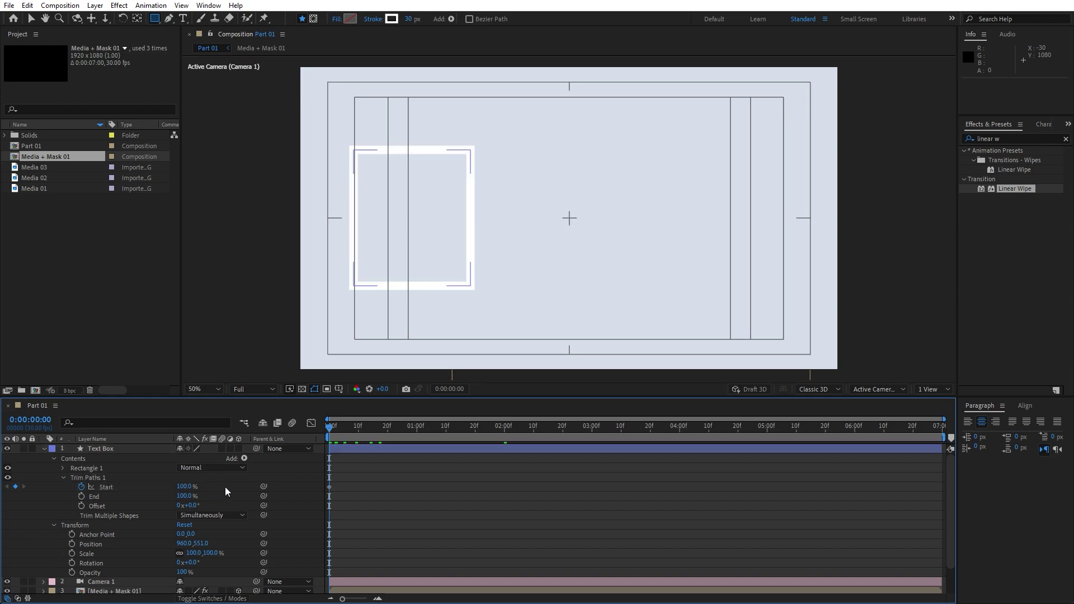
{"action": "left_click_drag", "start_coordinate": [344, 428], "coordinate": [502, 431]}
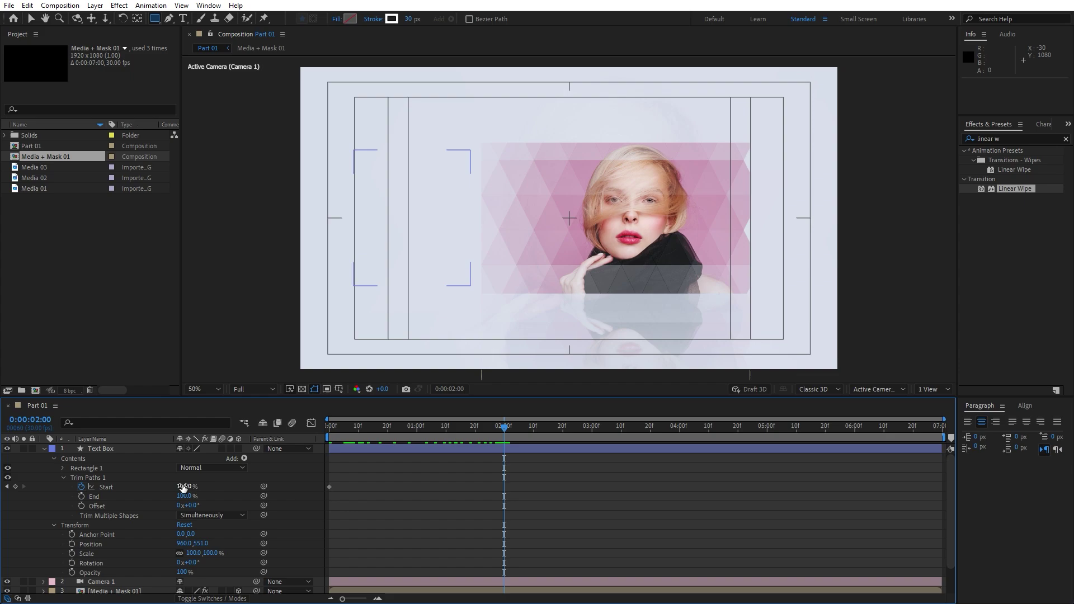
{"action": "key", "text": "Return"}
Set the Trim Paths Offset to 195° and preview how the frame draws on
{"action": "left_click", "coordinate": [190, 506]}
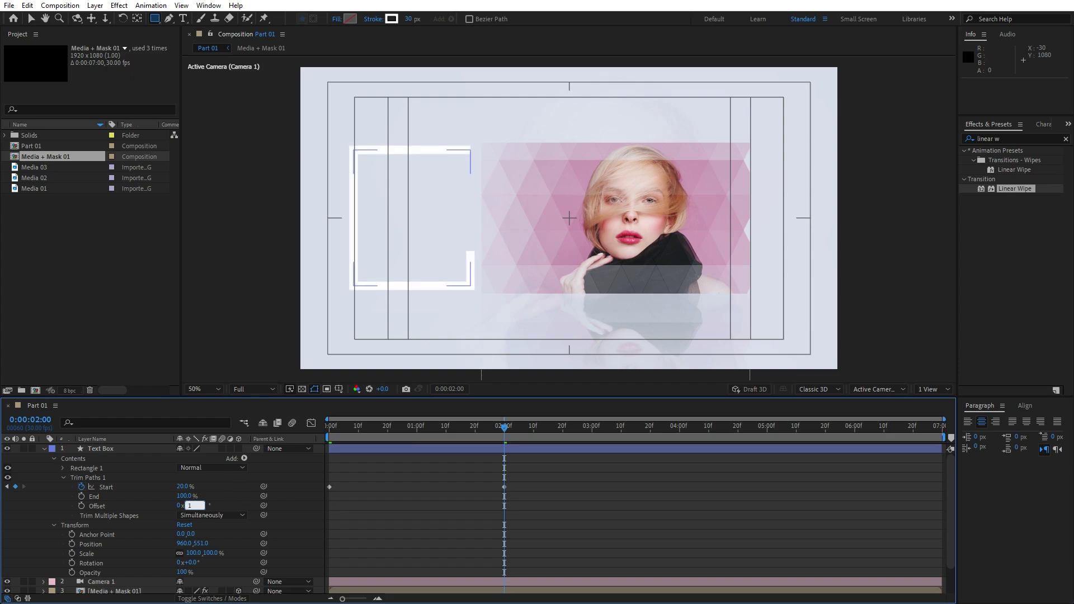
{"action": "key", "text": "Return"}
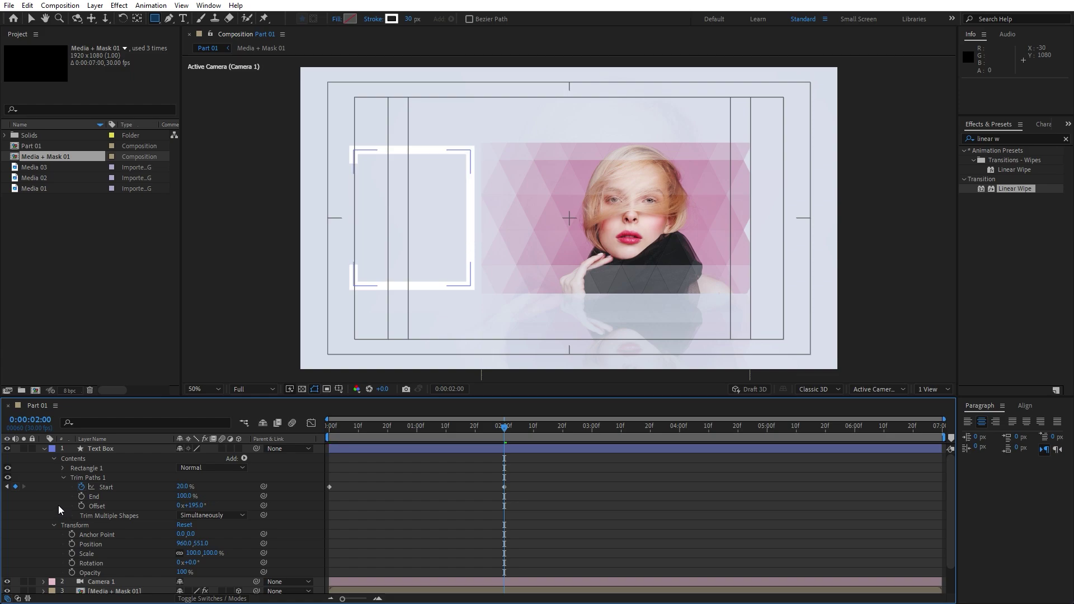
{"action": "key", "text": "space"}
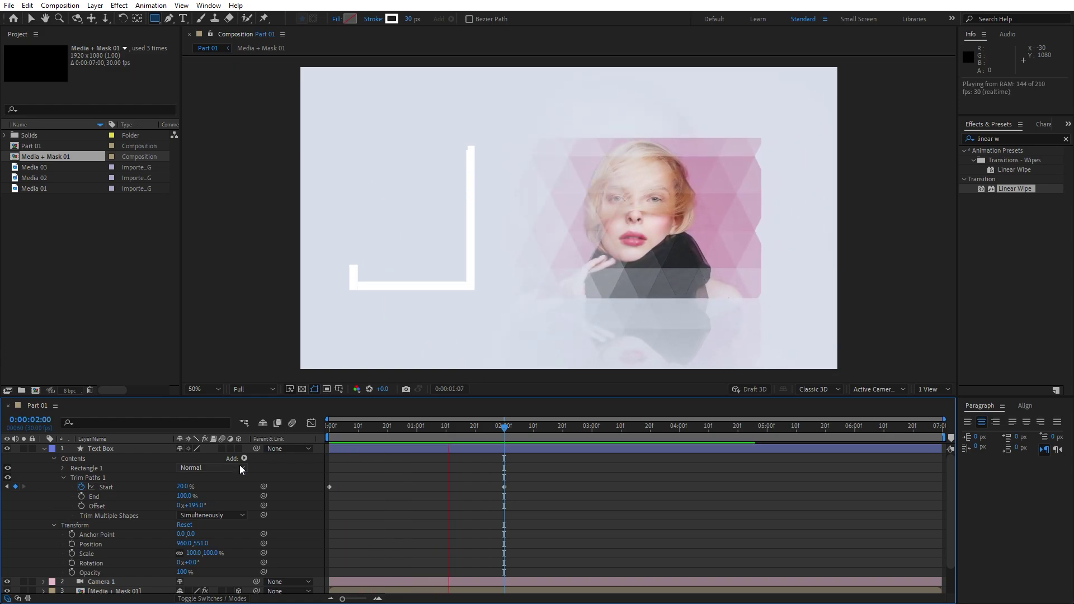
{"action": "left_click", "coordinate": [353, 427]}
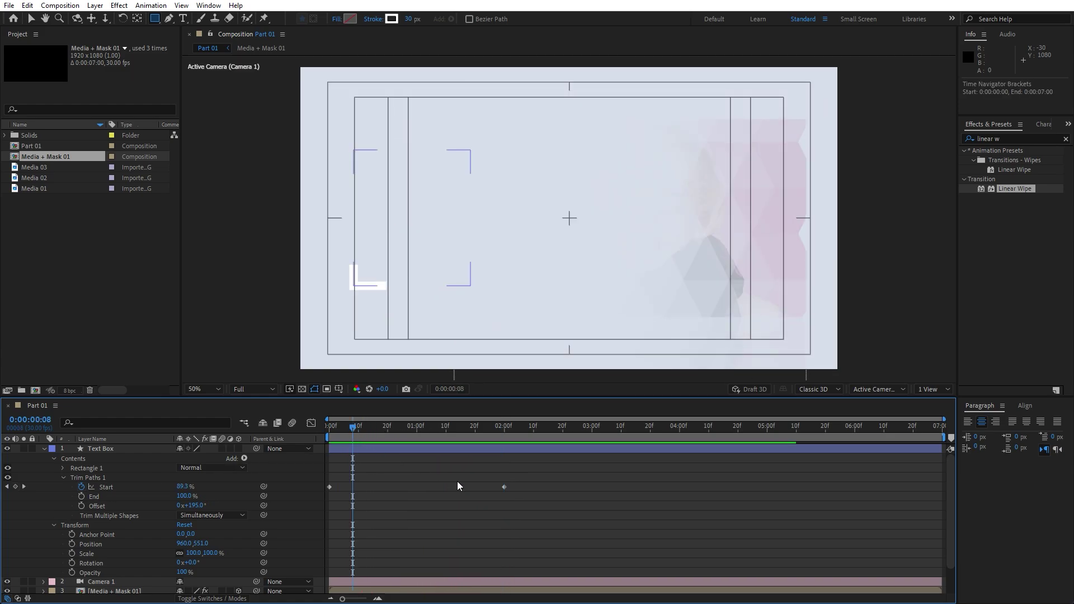
Apply Easy Ease to both Trim Paths Start keyframes and display their speed graph for editing
{"action": "left_click_drag", "start_coordinate": [529, 479], "coordinate": [309, 519]}
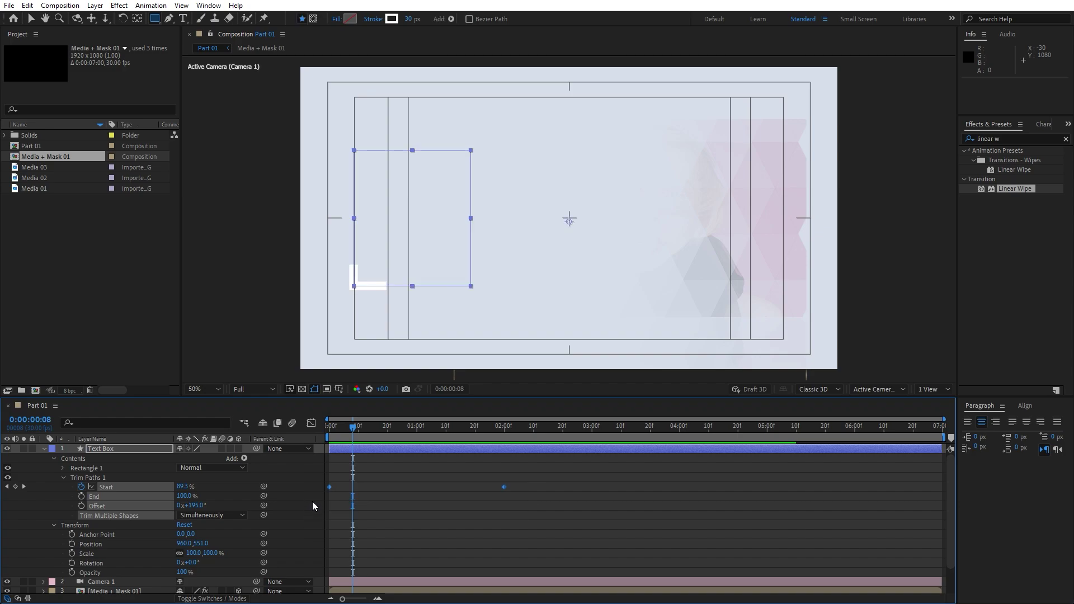
{"action": "key", "text": "F9"}
{"action": "left_click", "coordinate": [311, 424]}
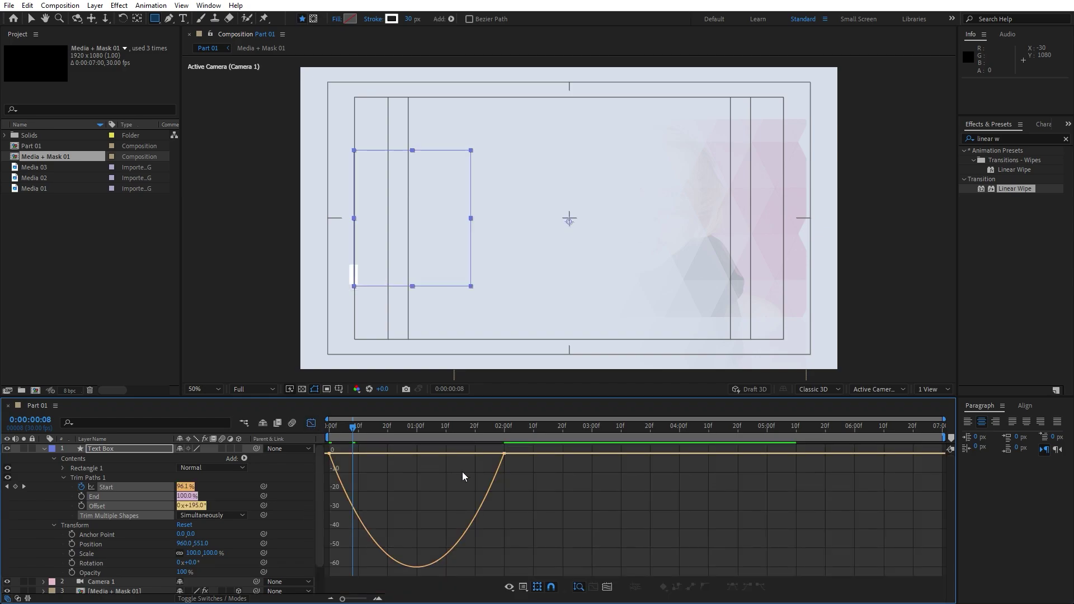
{"action": "right_click", "coordinate": [515, 476]}
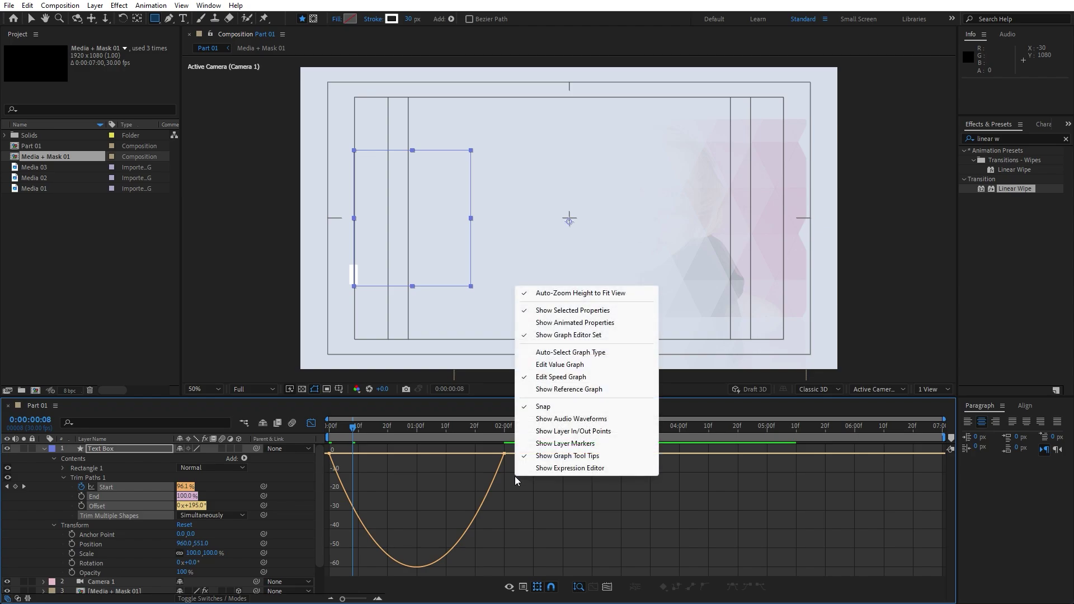
{"action": "left_click", "coordinate": [564, 383]}
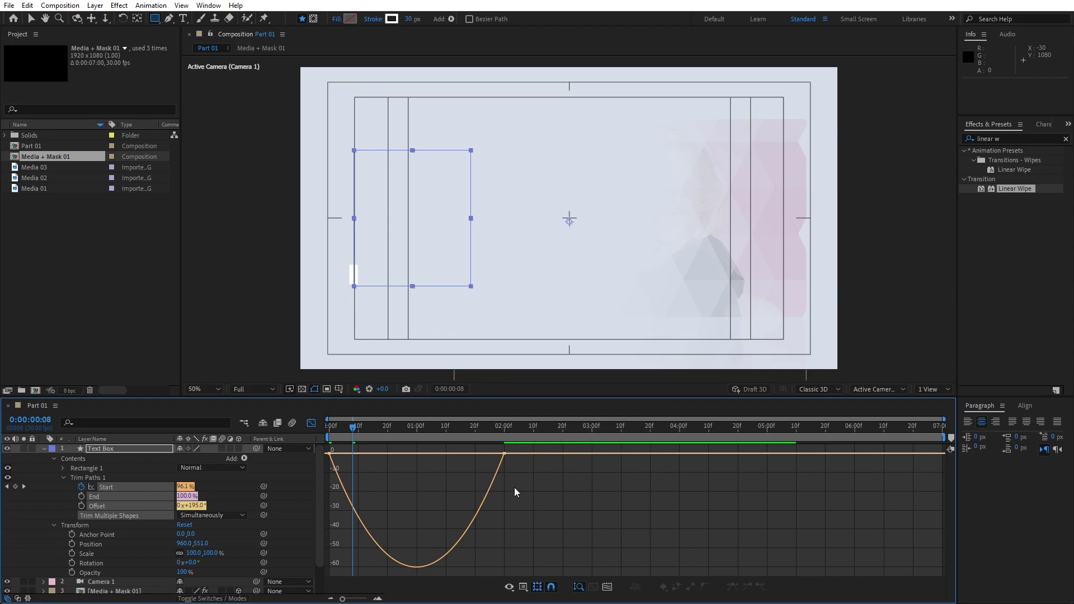
Stretch the 2-second keyframe's easing toward the start so the speed peaks early, and preview the frame animation
{"action": "left_click_drag", "start_coordinate": [534, 488], "coordinate": [403, 454]}
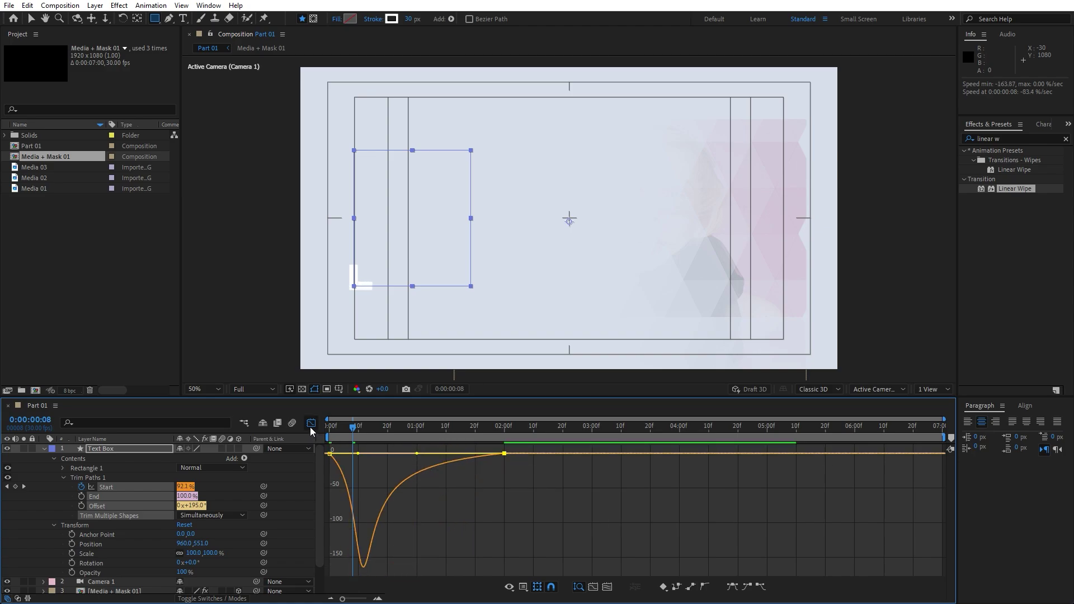
{"action": "left_click", "coordinate": [311, 424]}
{"action": "key", "text": "space"}
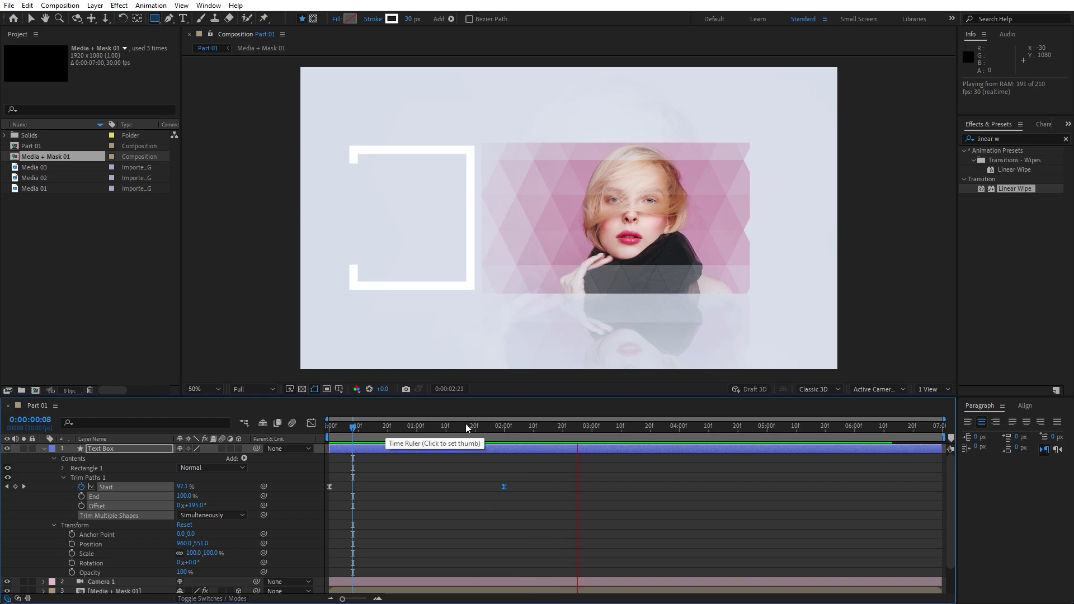
{"action": "left_click", "coordinate": [439, 425]}
{"action": "left_click", "coordinate": [45, 449]}
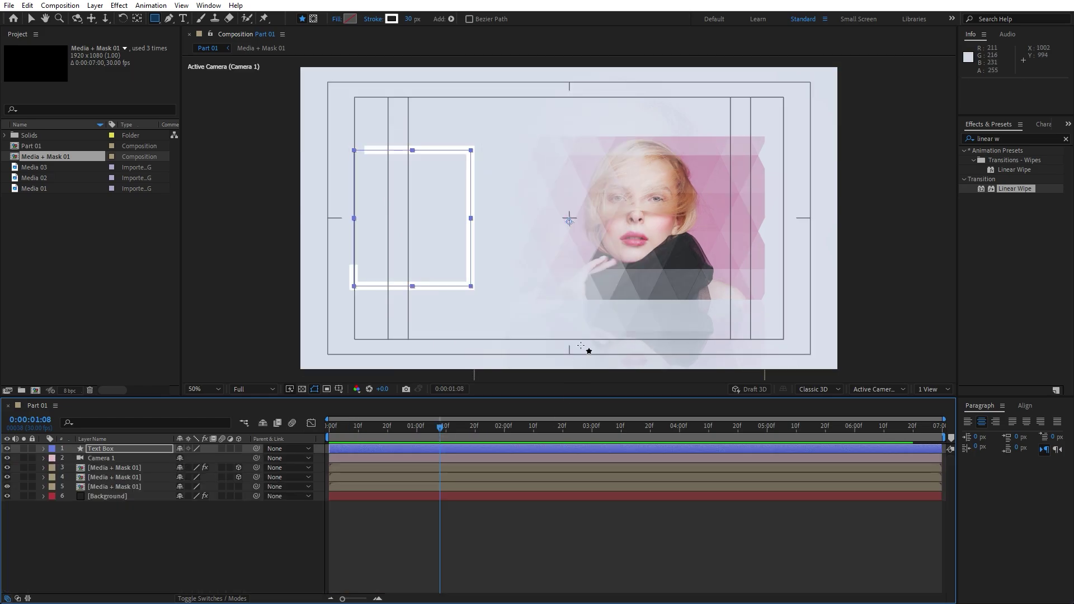
Apply the Fill effect to the Text Box layer and set its colour to F8F5F5
{"action": "key", "text": "v"}
{"action": "key", "text": "F2"}
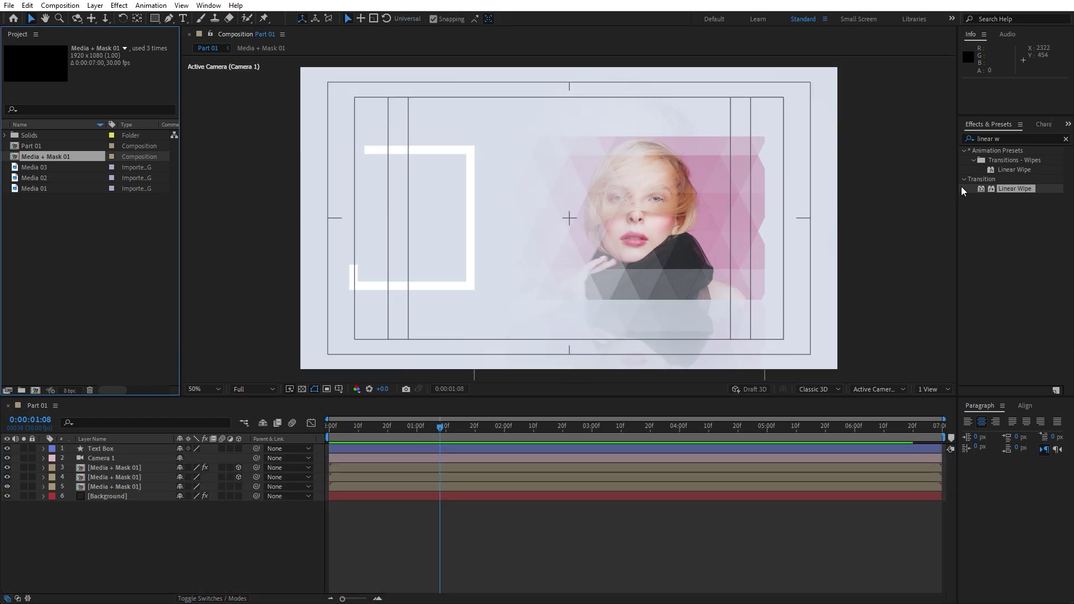
{"action": "left_click", "coordinate": [1009, 137]}
{"action": "type", "text": "fill"}
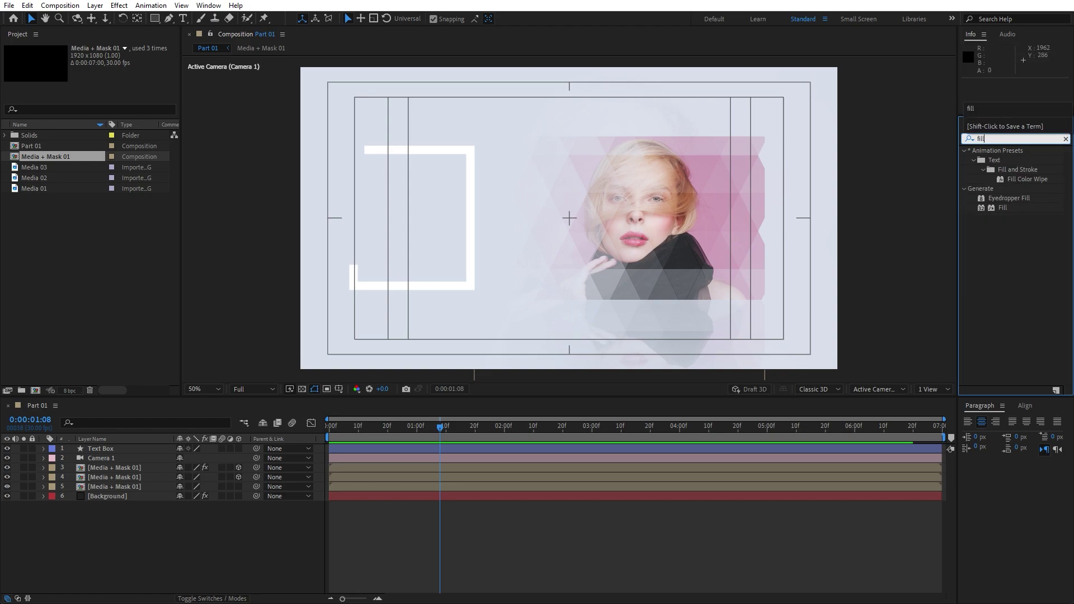
{"action": "left_click_drag", "start_coordinate": [1003, 207], "coordinate": [139, 449]}
{"action": "left_click", "coordinate": [105, 87]}
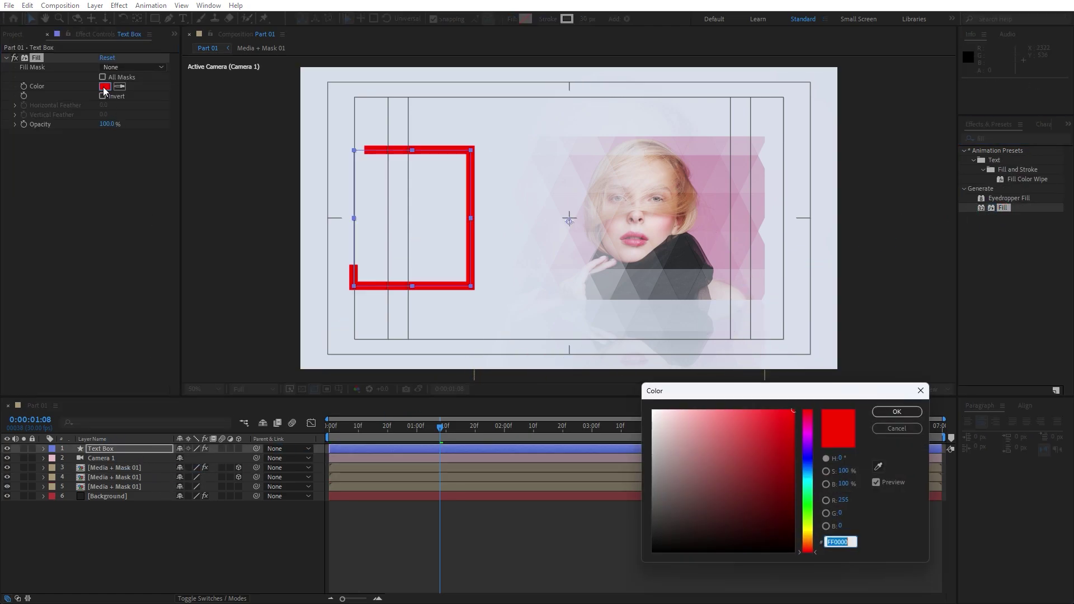
{"action": "type", "text": "F8F5F5"}
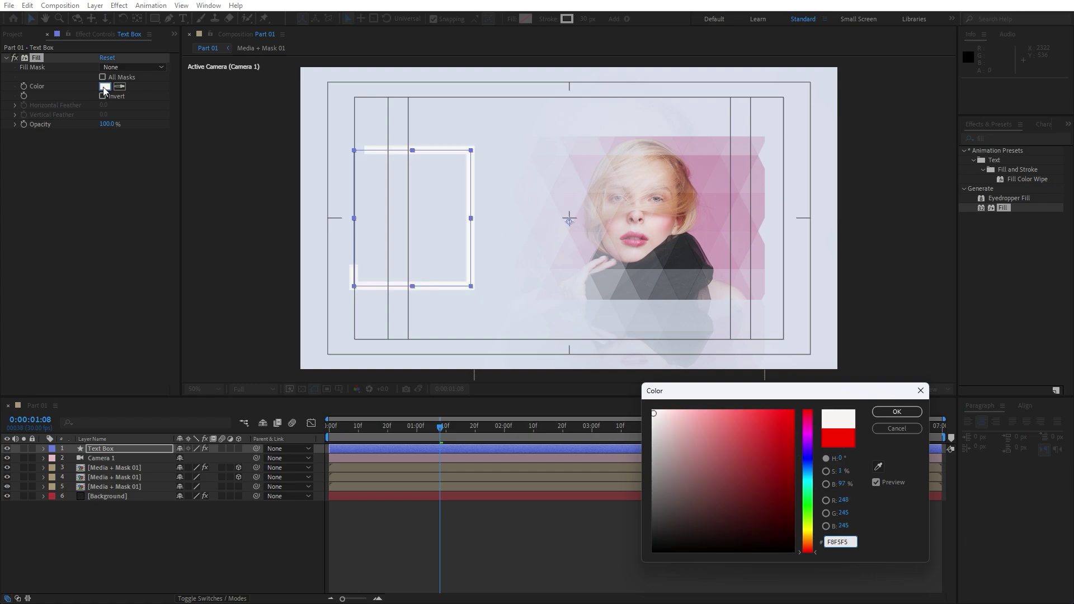
{"action": "left_click", "coordinate": [888, 414]}
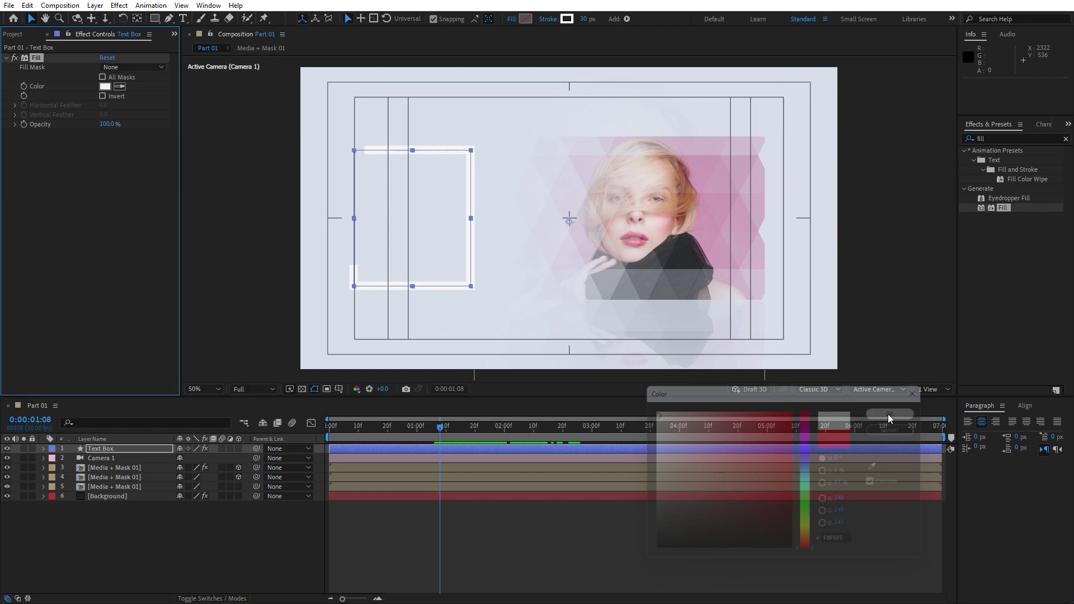
Hide the Title/Action Safe overlay, close the effect settings and deselect the Text Box layer
{"action": "left_click", "coordinate": [339, 390]}
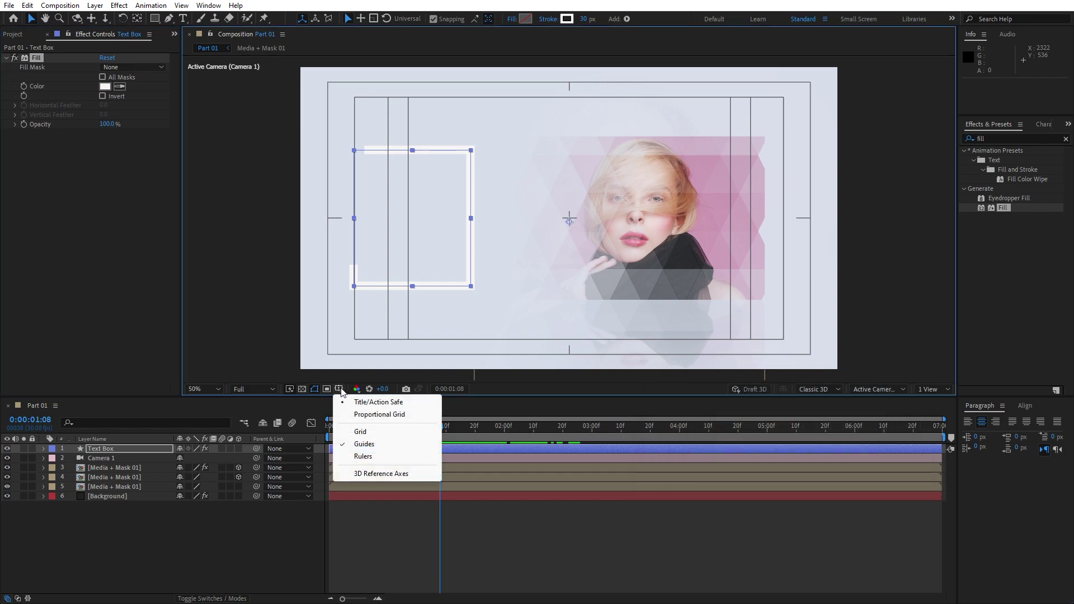
{"action": "left_click", "coordinate": [375, 404]}
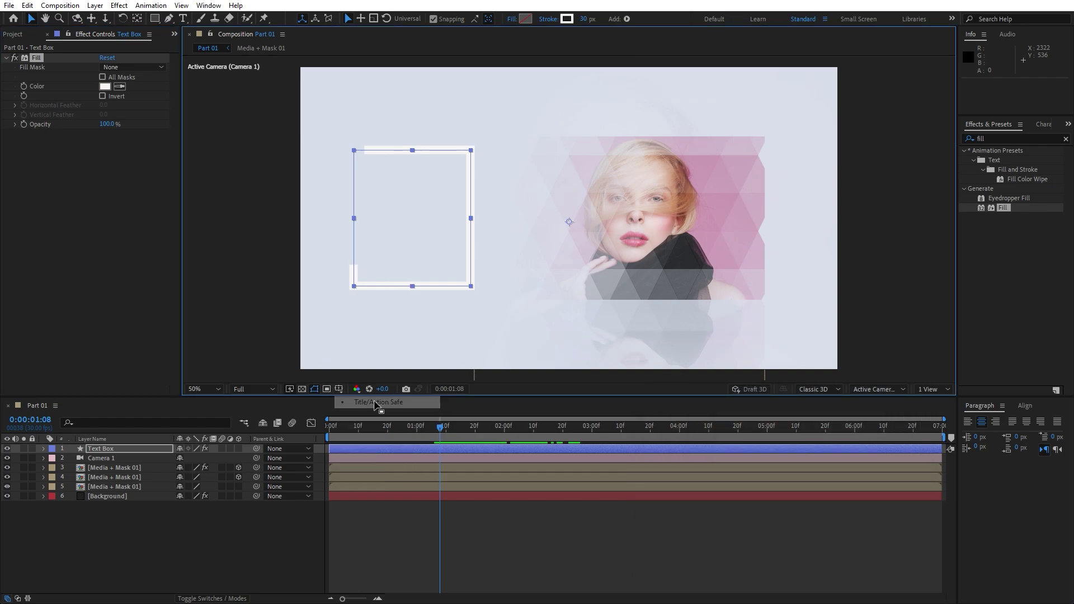
{"action": "left_click", "coordinate": [47, 34]}
{"action": "left_click", "coordinate": [187, 545]}
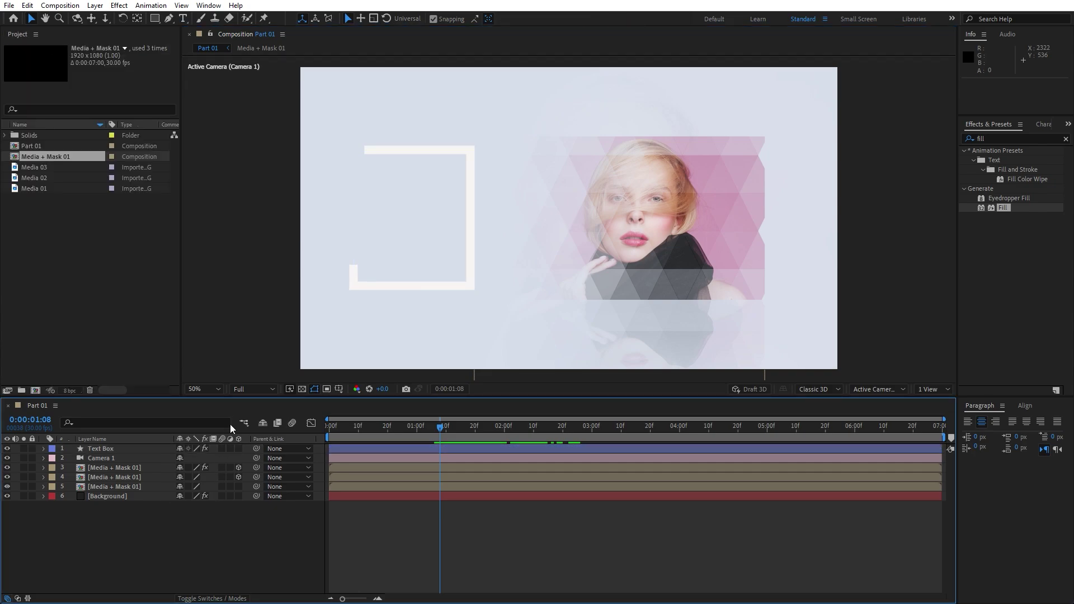
Add the text ELEGANT near the upper part of the frame, with the playhead at 0:00:01:24
{"action": "left_click", "coordinate": [182, 19]}
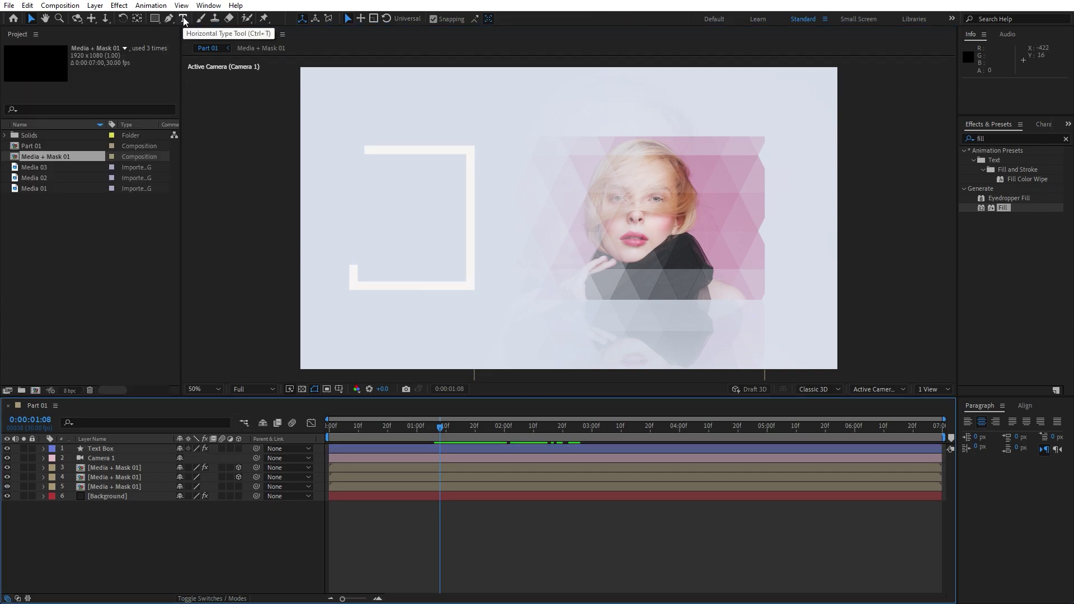
{"action": "left_click", "coordinate": [488, 429]}
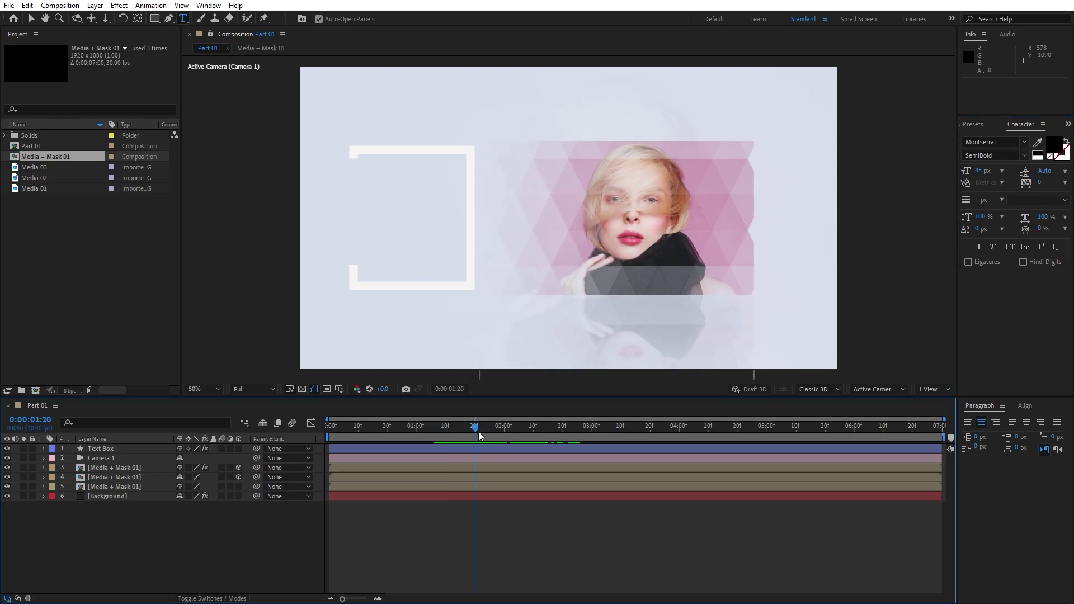
{"action": "left_click", "coordinate": [371, 186]}
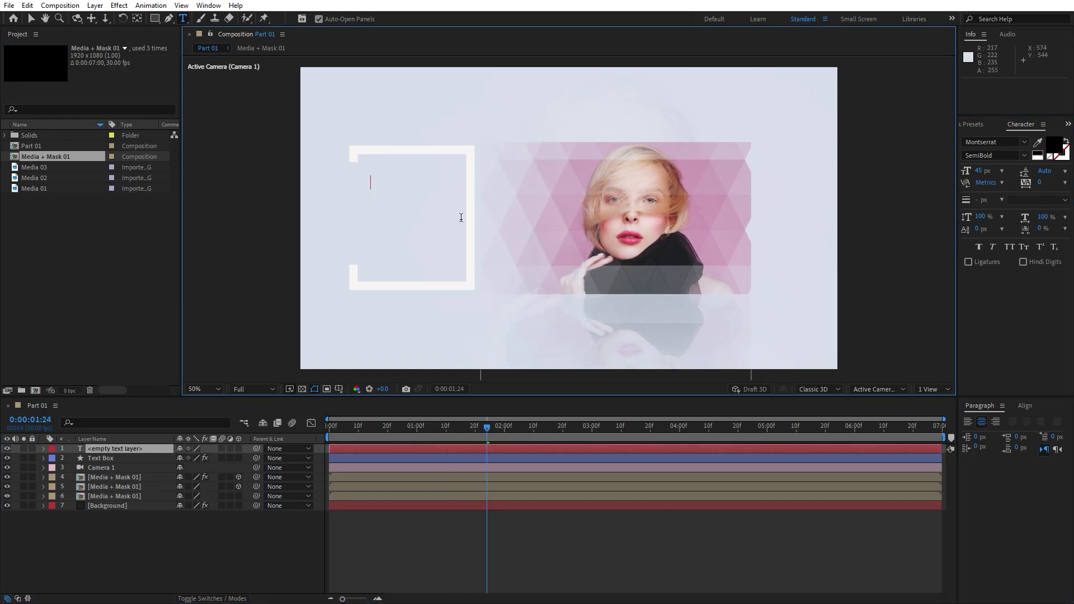
{"action": "type", "text": "ELEGANT"}
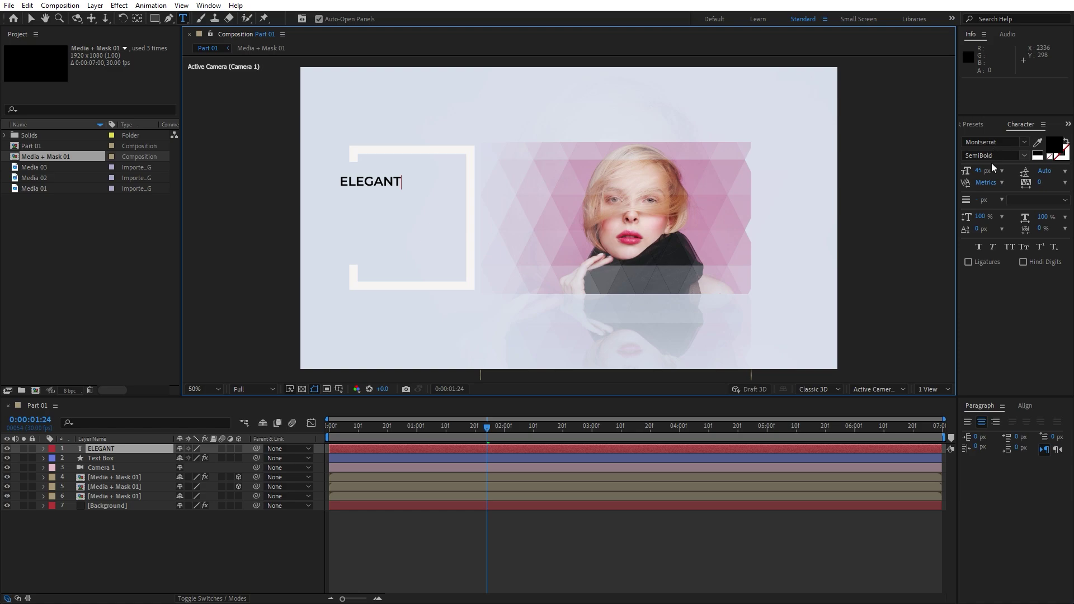
{"action": "left_click", "coordinate": [94, 551]}
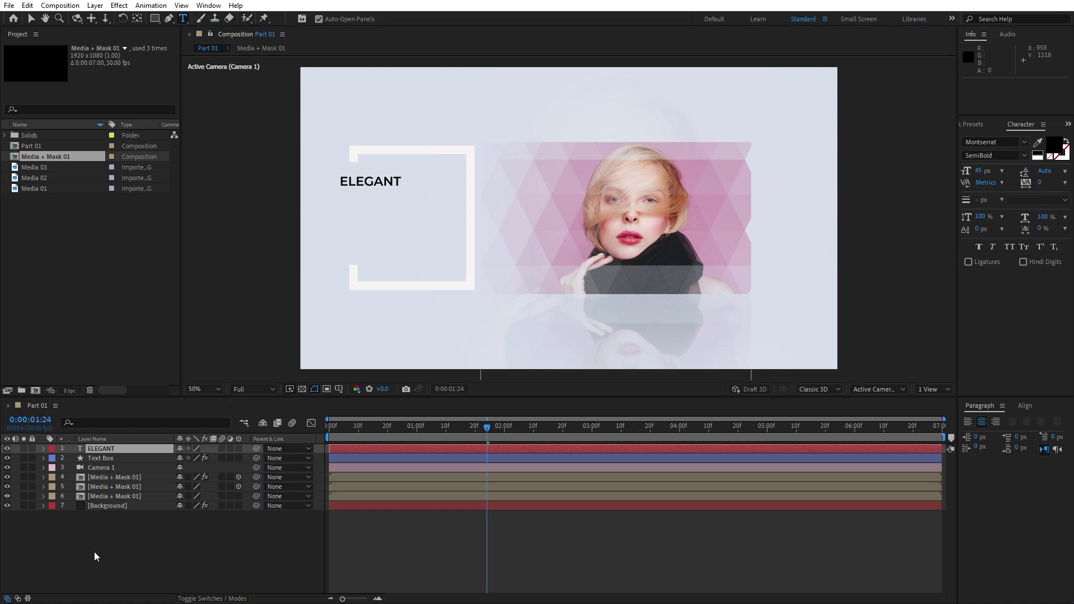
Shift the ELEGANT text horizontally into the frame, setting its X position to 333
{"action": "left_click", "coordinate": [99, 450]}
{"action": "key", "text": "p"}
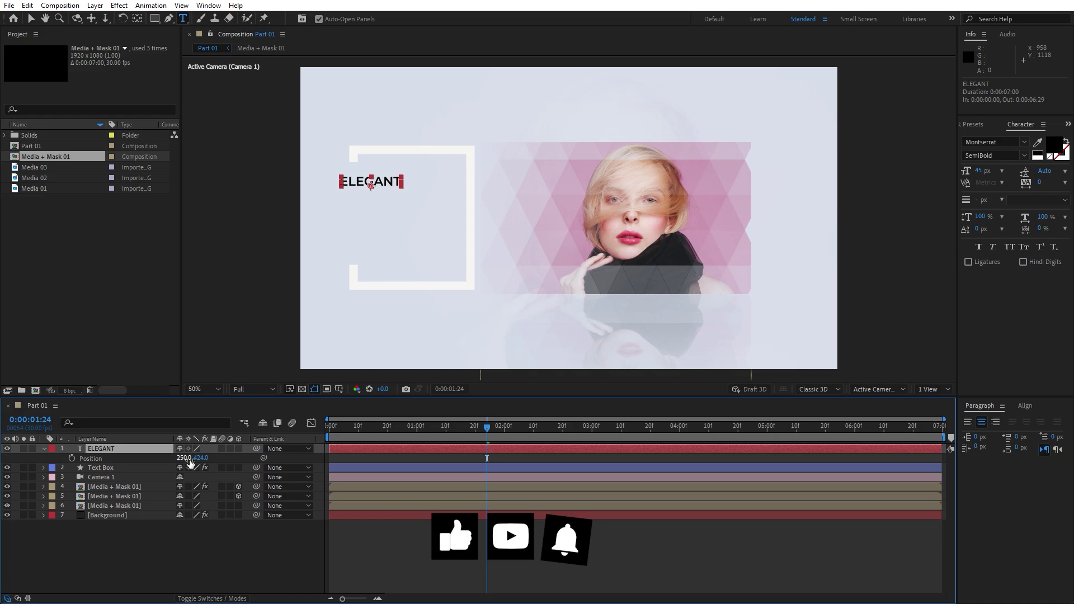
{"action": "left_click_drag", "start_coordinate": [191, 461], "coordinate": [233, 458]}
{"action": "left_click", "coordinate": [126, 536]}
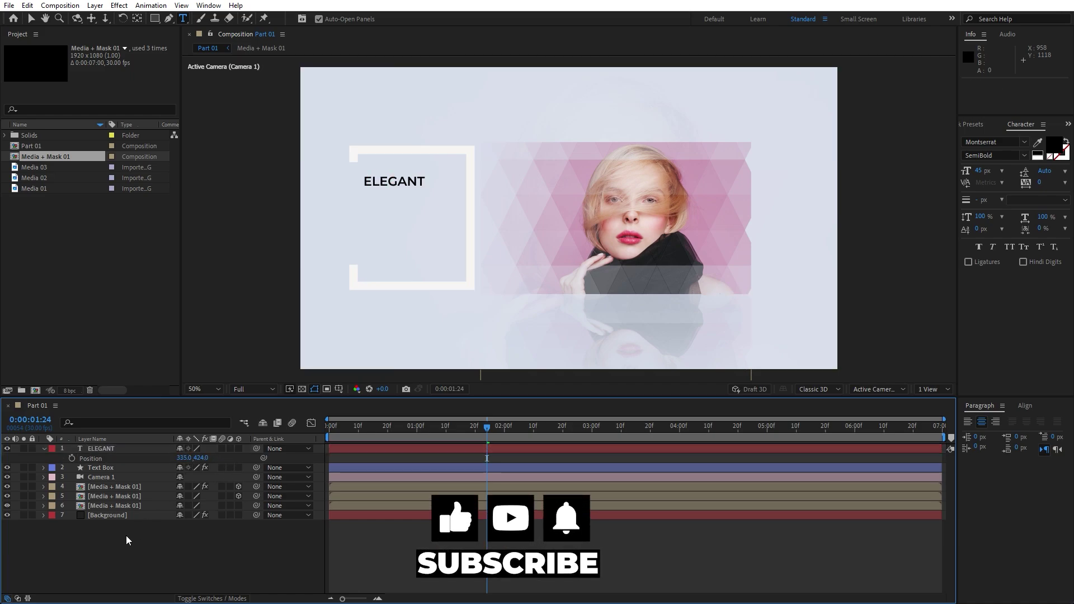
Add a text animator with Position and Opacity properties to the ELEGANT layer
{"action": "left_click", "coordinate": [44, 449]}
{"action": "left_click", "coordinate": [43, 449]}
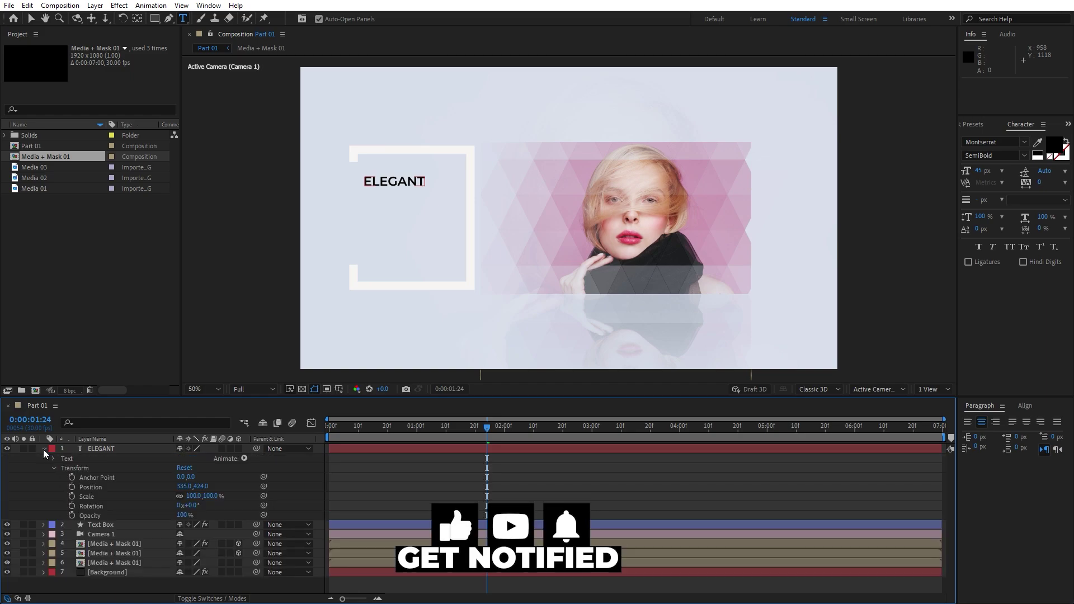
{"action": "left_click", "coordinate": [244, 459]}
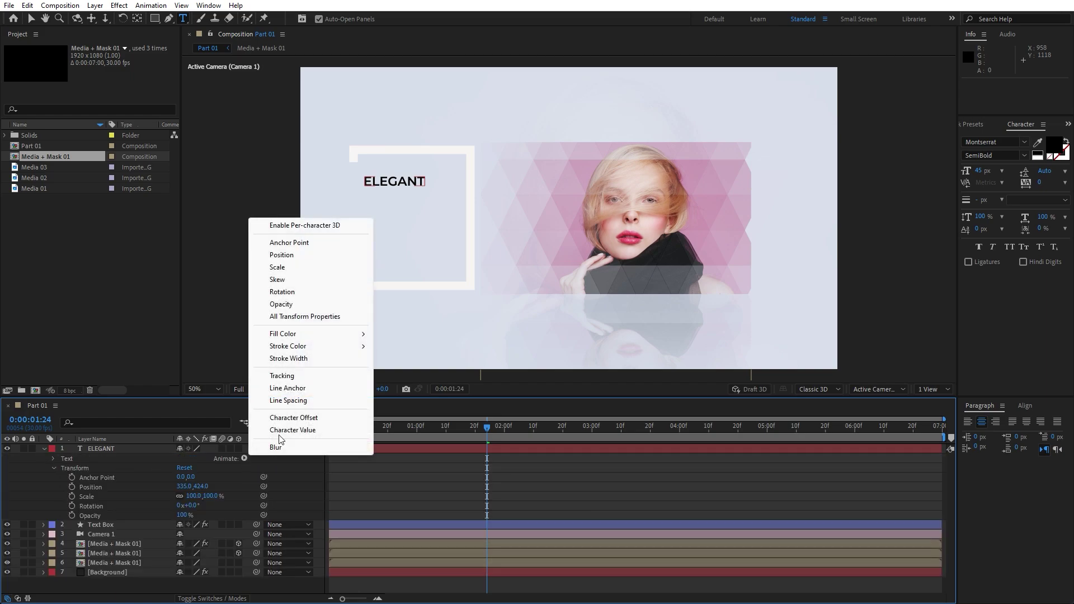
{"action": "left_click", "coordinate": [301, 257]}
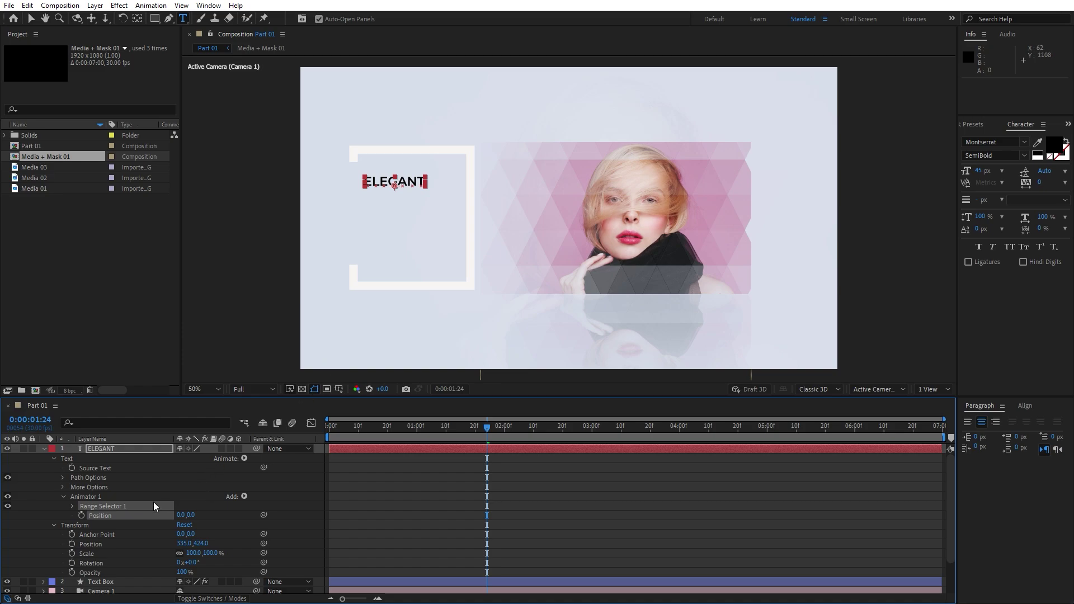
{"action": "left_click", "coordinate": [244, 496]}
{"action": "mouse_move", "coordinate": [278, 502]}
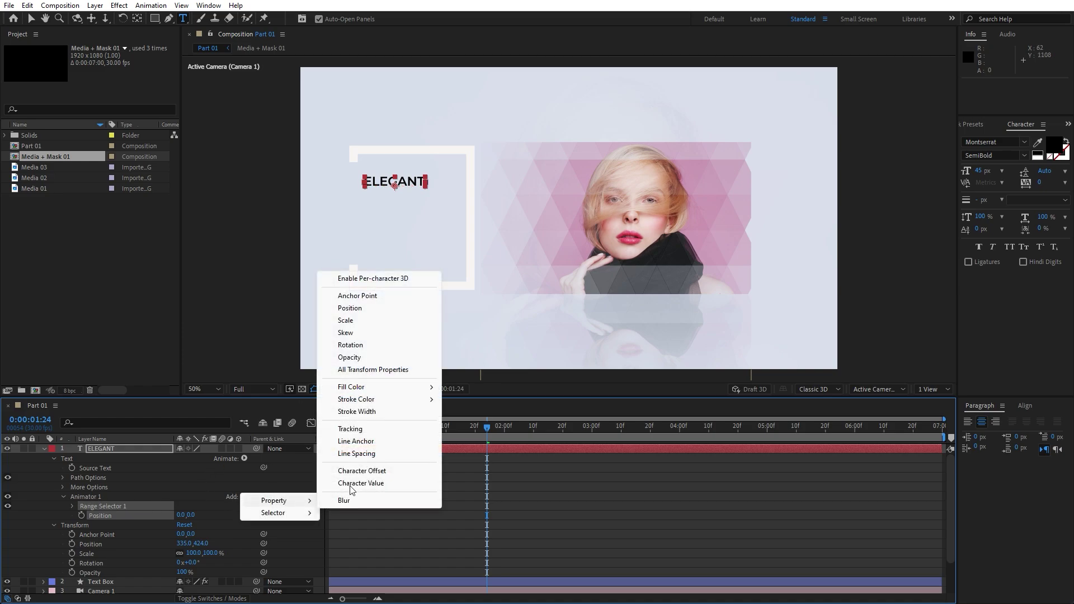
{"action": "left_click", "coordinate": [364, 358]}
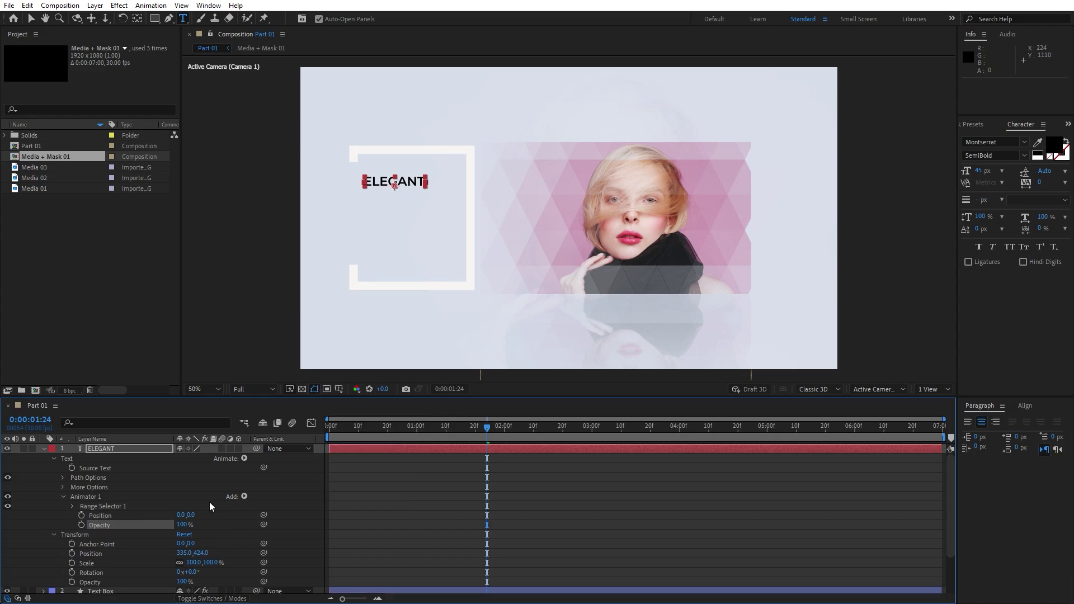
Set the ELEGANT animator's Y position to -40 and its opacity to 0%
{"action": "left_click", "coordinate": [190, 515]}
{"action": "type", "text": "-40"}
{"action": "left_click", "coordinate": [162, 468]}
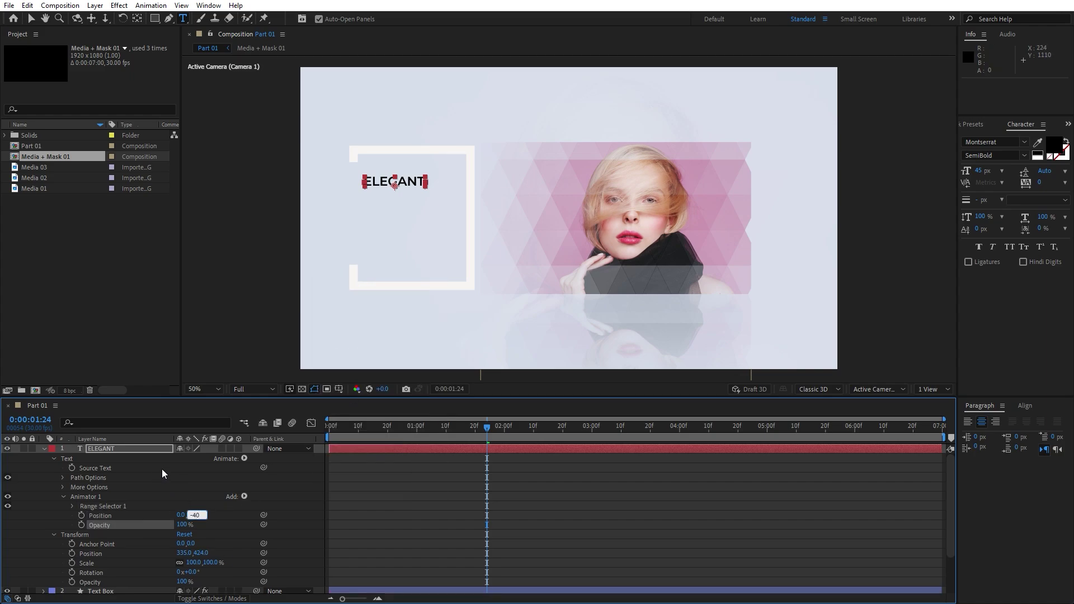
{"action": "left_click", "coordinate": [182, 525]}
{"action": "type", "text": "0"}
{"action": "left_click", "coordinate": [193, 489]}
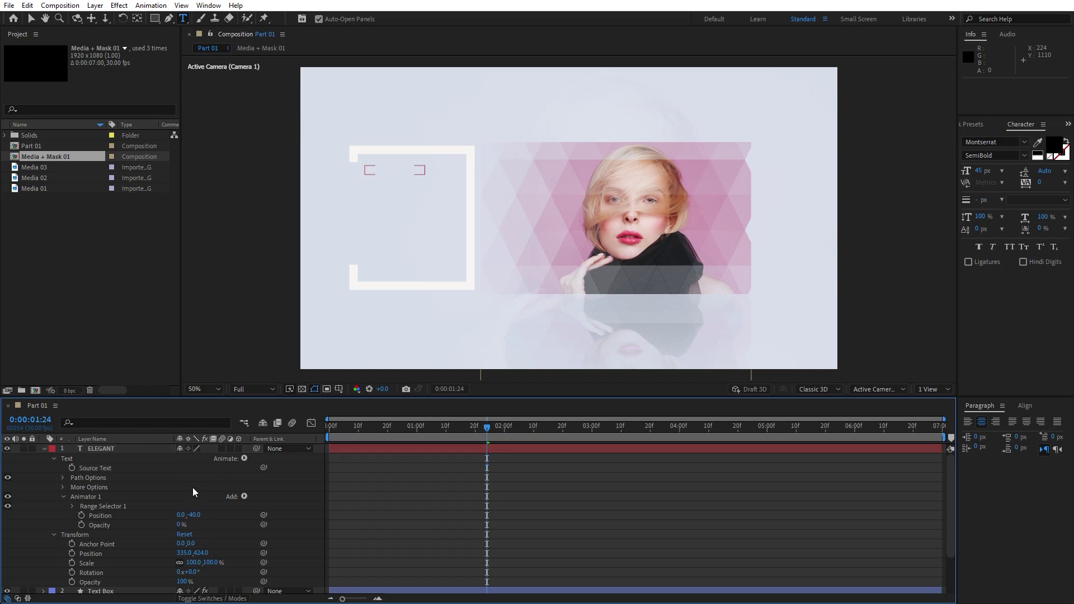
Keyframe the ELEGANT range selector's Offset at -100% at the start of the composition
{"action": "left_click", "coordinate": [72, 505]}
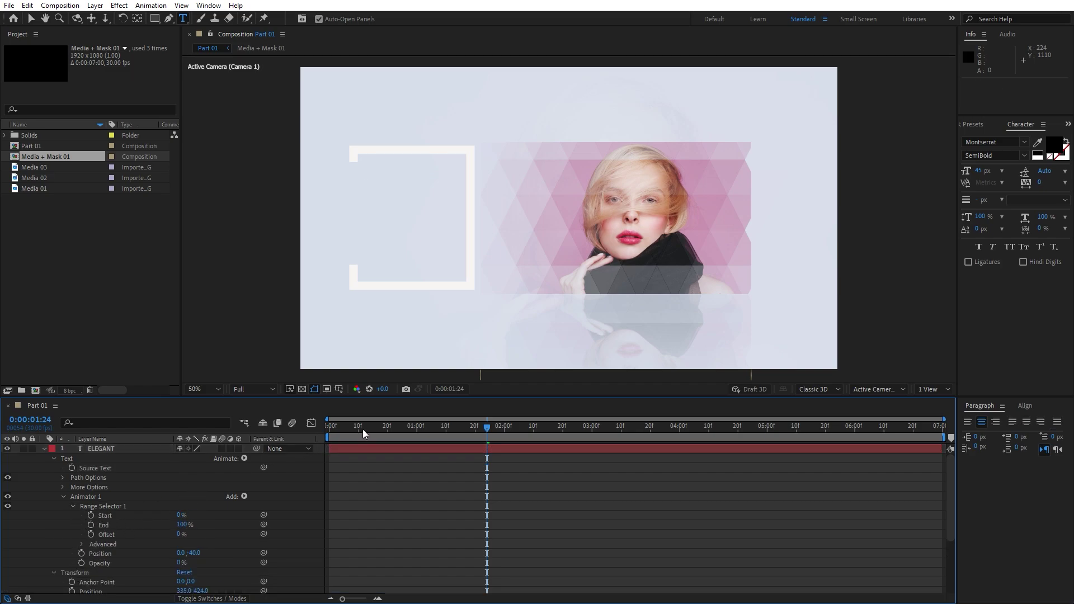
{"action": "left_click_drag", "start_coordinate": [362, 429], "coordinate": [276, 437]}
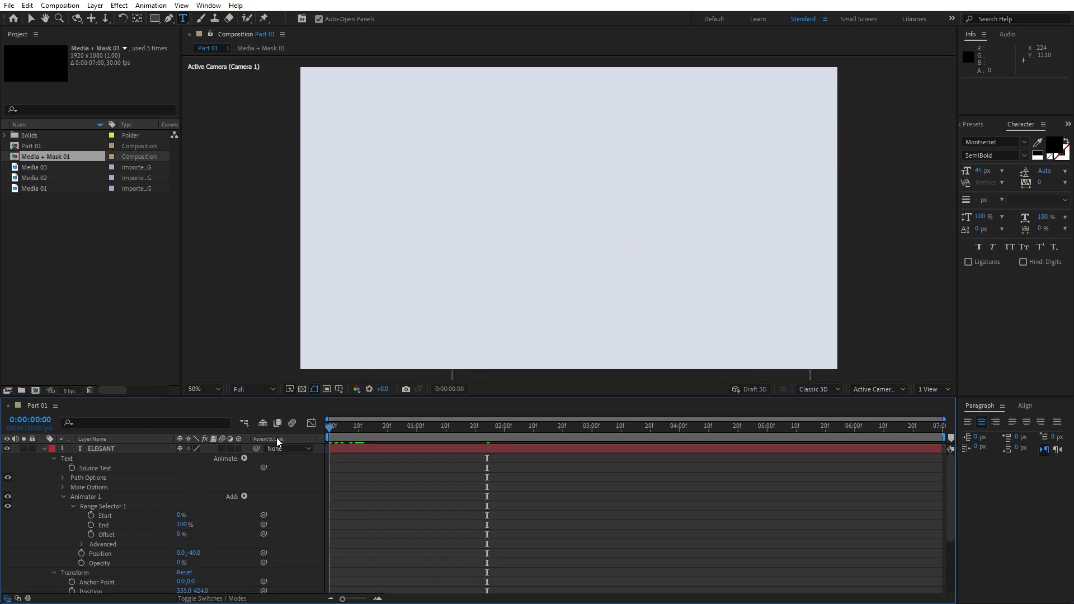
{"action": "left_click", "coordinate": [90, 535]}
{"action": "left_click", "coordinate": [179, 535]}
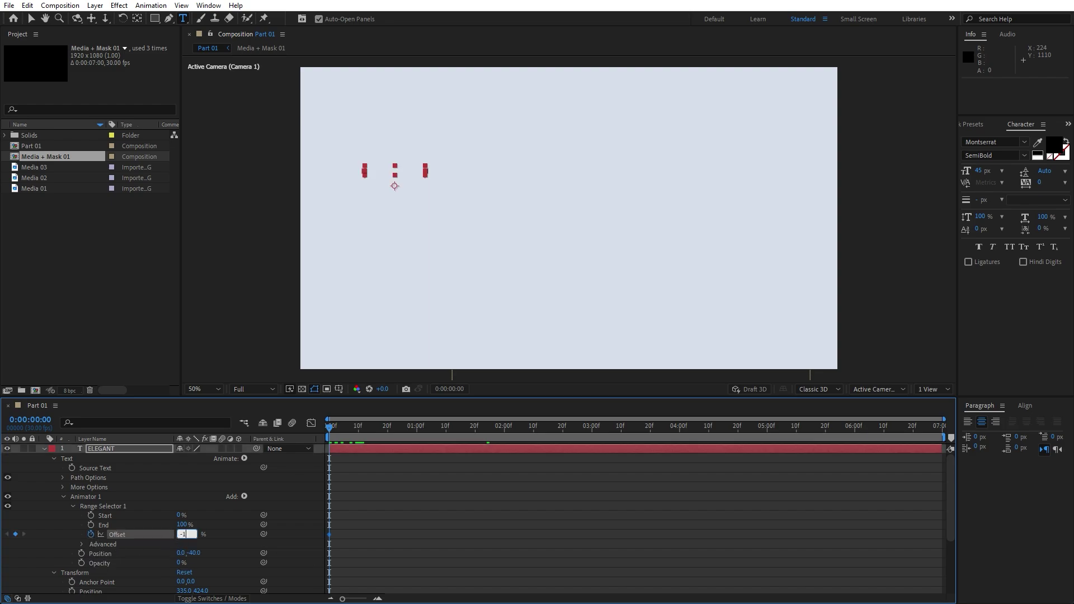
{"action": "type", "text": "-100"}
{"action": "key", "text": "Return"}
Keyframe the range selector's Offset at 100% at 0:00:02:00 and apply Easy Ease to both Offset keyframes
{"action": "left_click_drag", "start_coordinate": [345, 425], "coordinate": [503, 431]}
{"action": "left_click", "coordinate": [183, 535]}
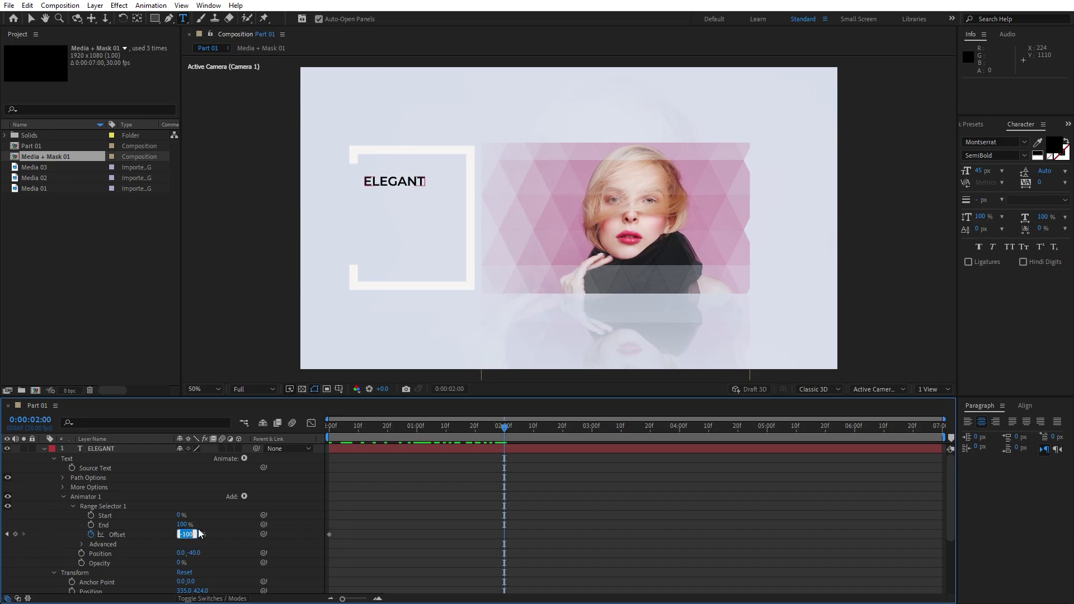
{"action": "type", "text": "100"}
{"action": "key", "text": "Return"}
{"action": "left_click_drag", "start_coordinate": [462, 526], "coordinate": [293, 561]}
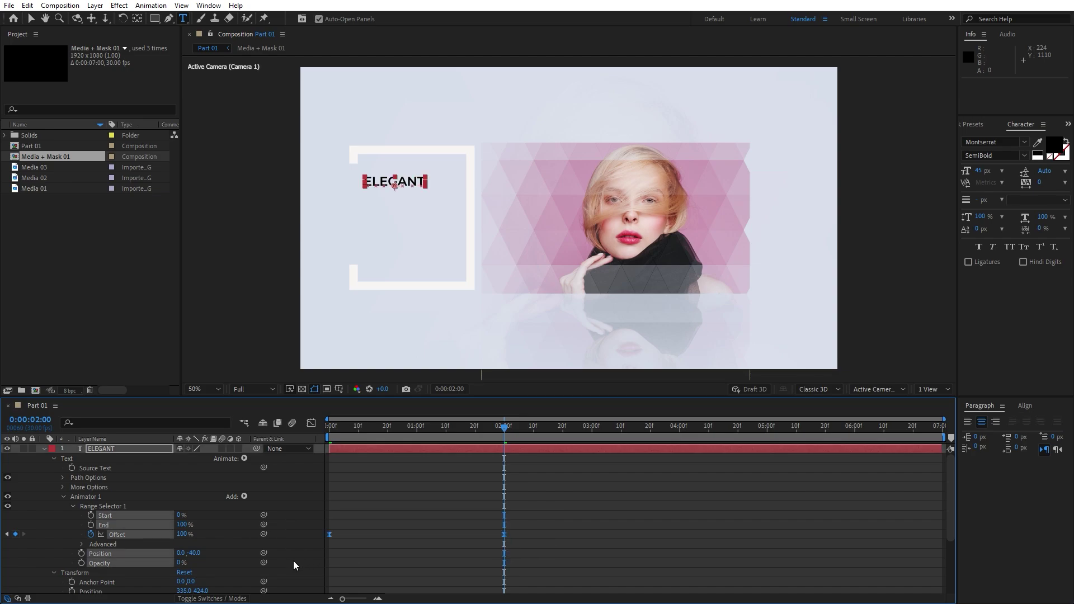
{"action": "left_click", "coordinate": [51, 544]}
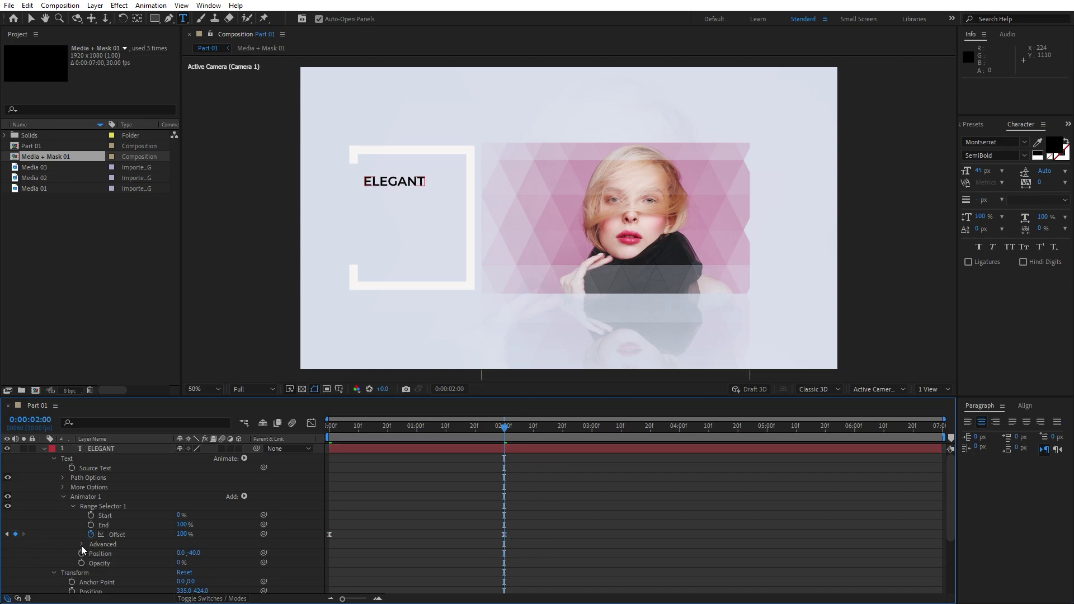
Set the range selector's advanced Shape to Ramp Up, with Ease High and Ease Low at 50%
{"action": "left_click", "coordinate": [81, 544]}
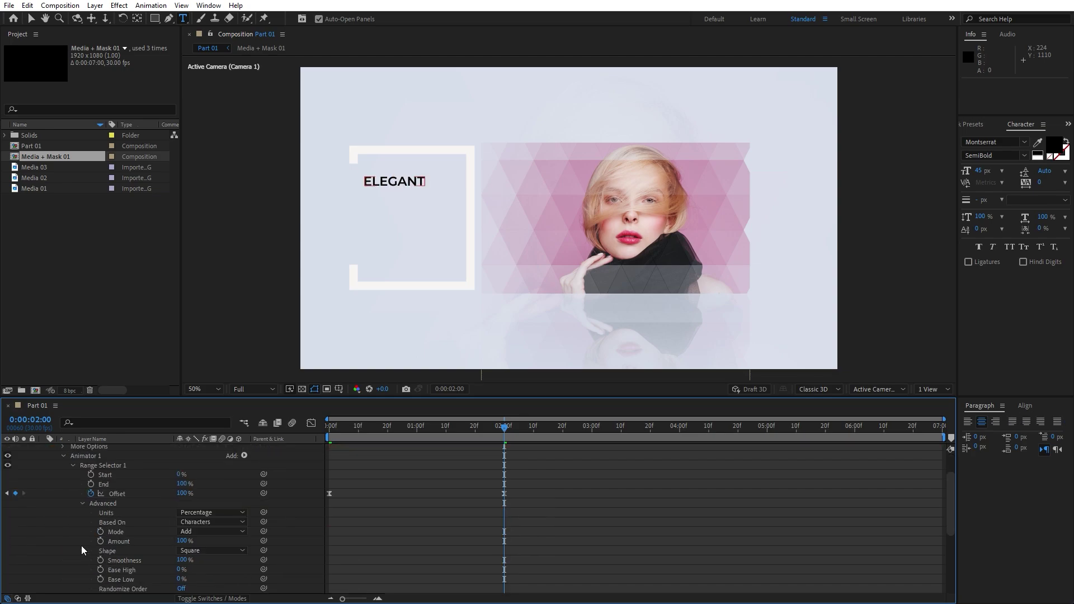
{"action": "left_click", "coordinate": [190, 551]}
{"action": "left_click", "coordinate": [222, 490]}
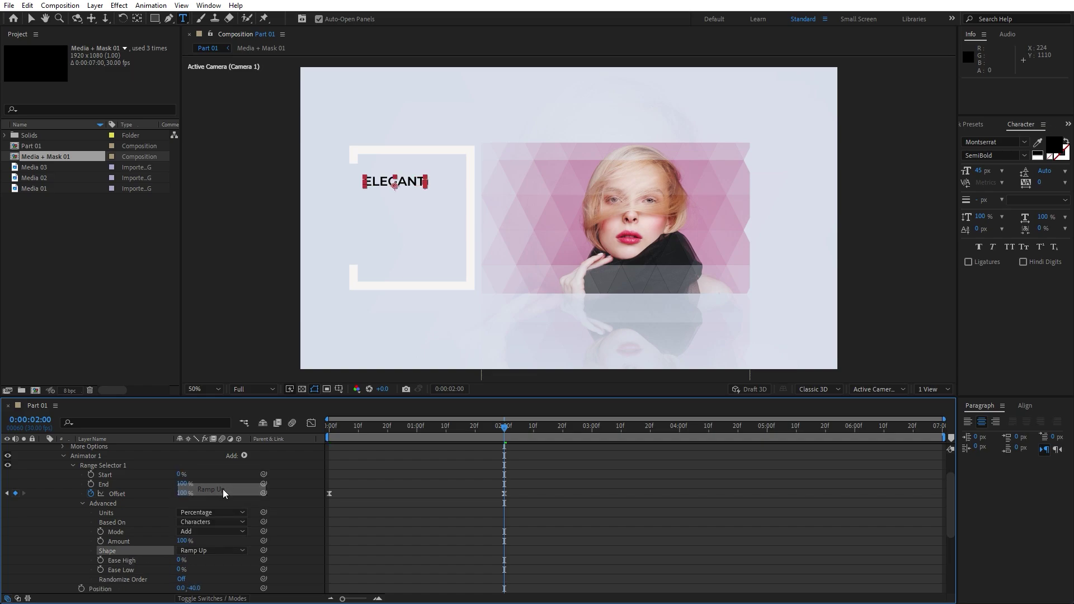
{"action": "left_click", "coordinate": [180, 560]}
{"action": "type", "text": "50"}
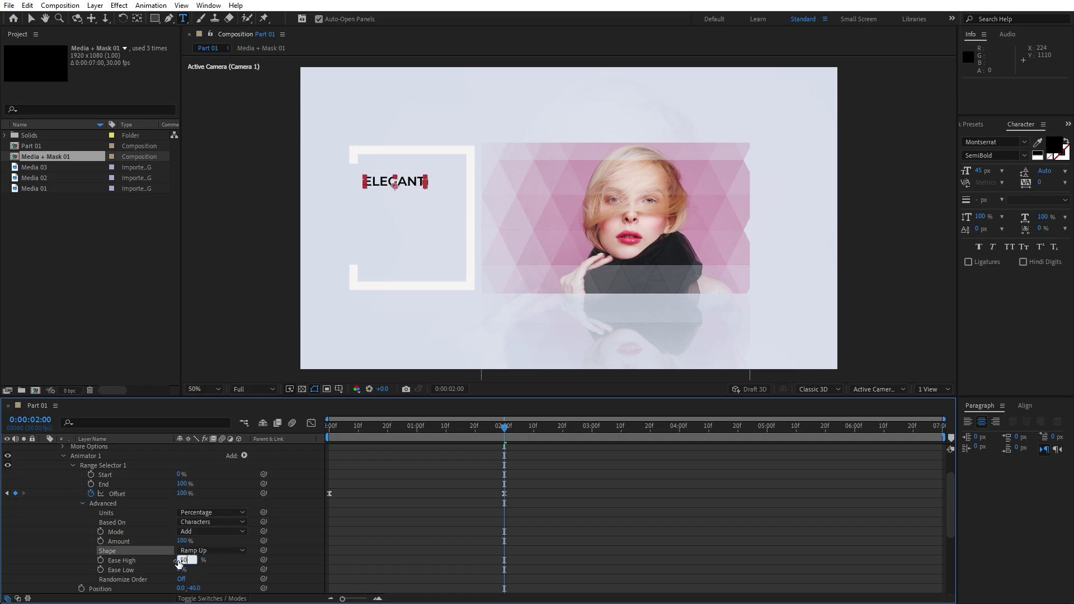
{"action": "key", "text": "Tab"}
{"action": "type", "text": "50"}
{"action": "key", "text": "Return"}
Play back the ELEGANT text reveal from the start of the composition
{"action": "left_click_drag", "start_coordinate": [357, 432], "coordinate": [312, 432]}
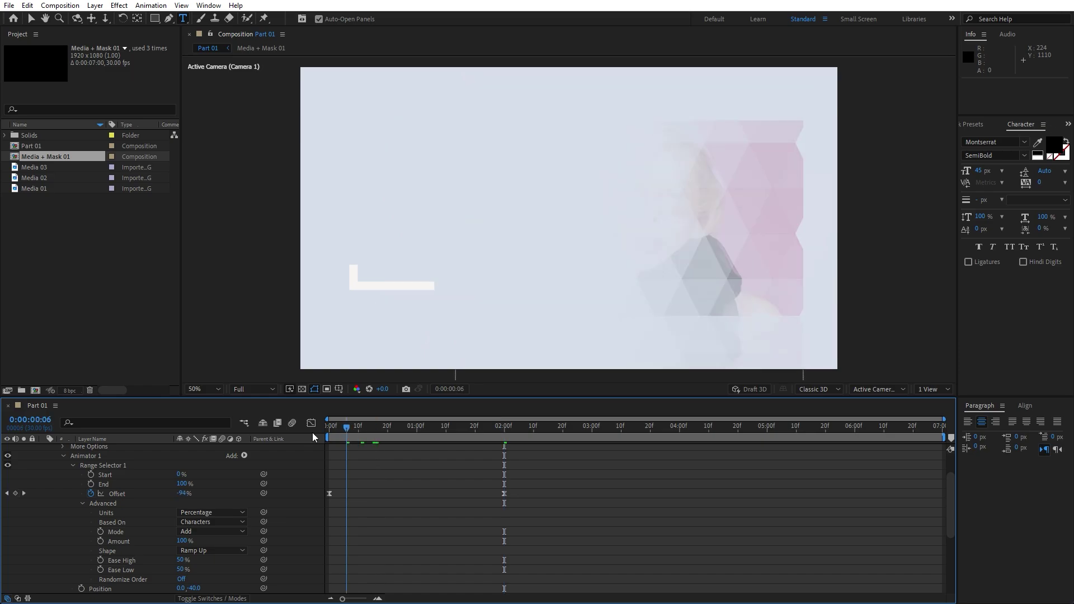
{"action": "key", "text": "space"}
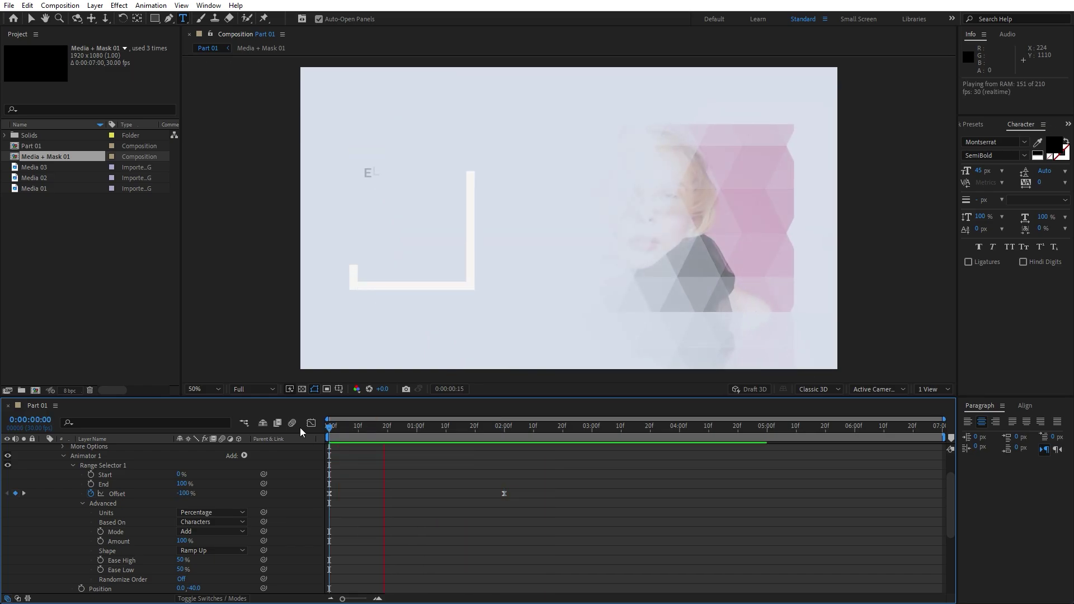
{"action": "left_click", "coordinate": [352, 428]}
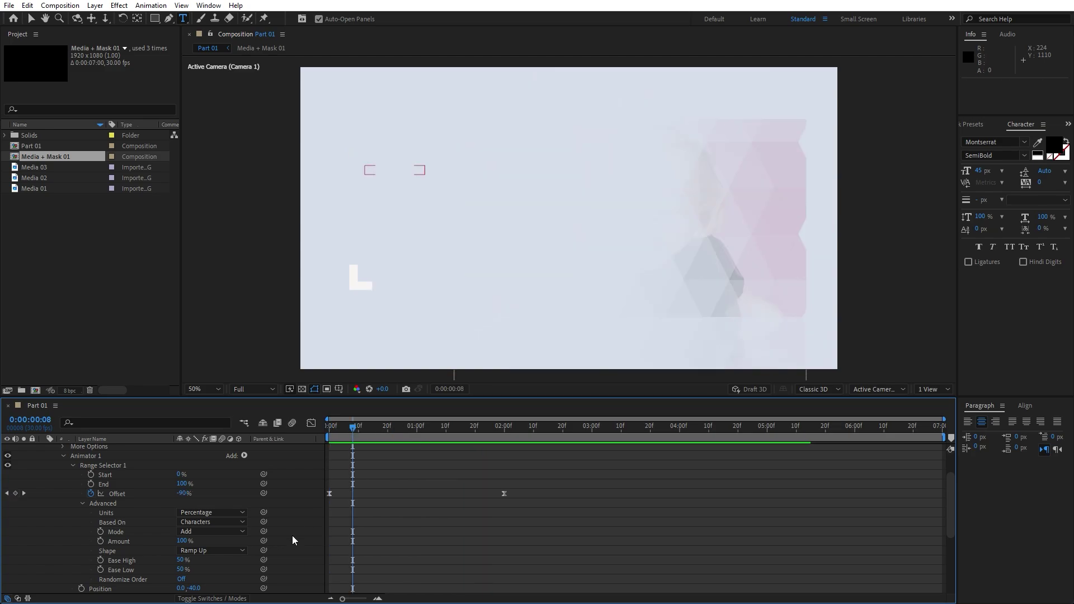
Try Randomize Order on the ELEGANT range selector, preview the reveal and switch the option off again
{"action": "left_click", "coordinate": [181, 579]}
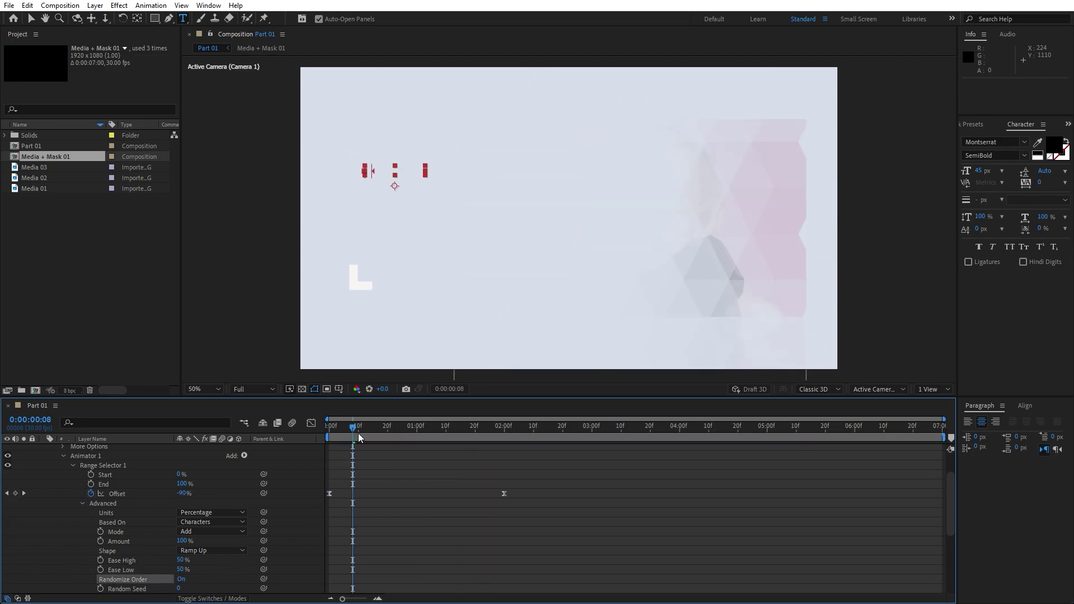
{"action": "key", "text": "space"}
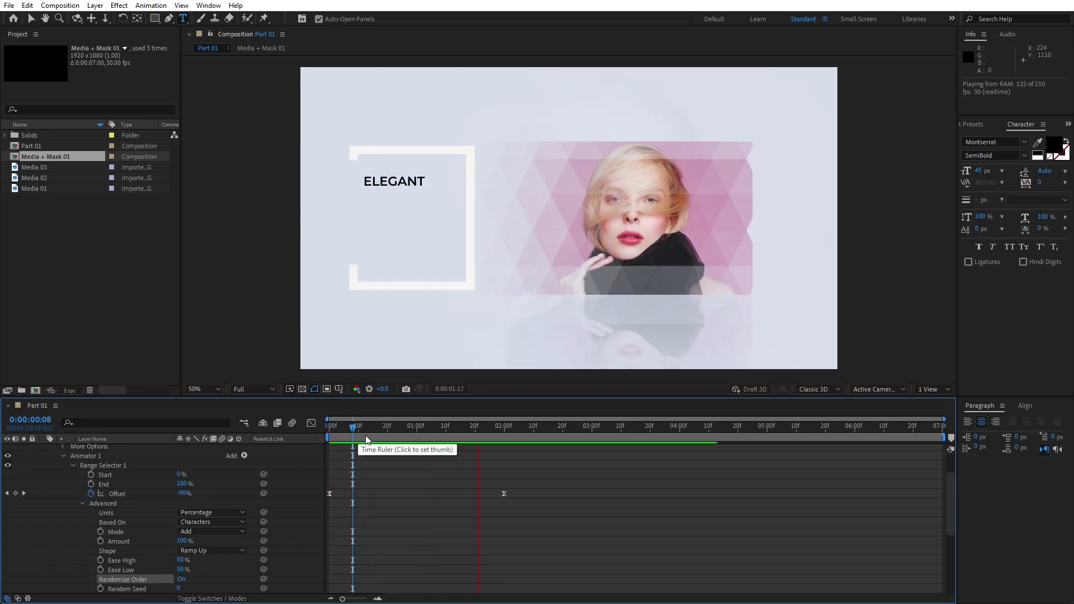
{"action": "left_click", "coordinate": [399, 427]}
{"action": "left_click", "coordinate": [409, 427]}
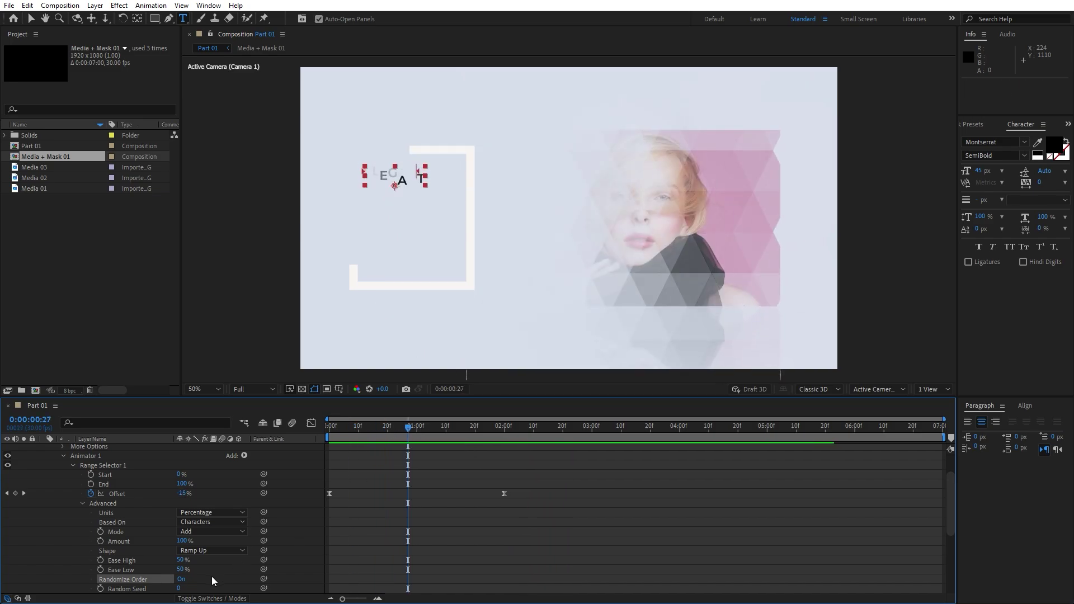
{"action": "left_click", "coordinate": [179, 579]}
{"action": "left_click", "coordinate": [183, 580]}
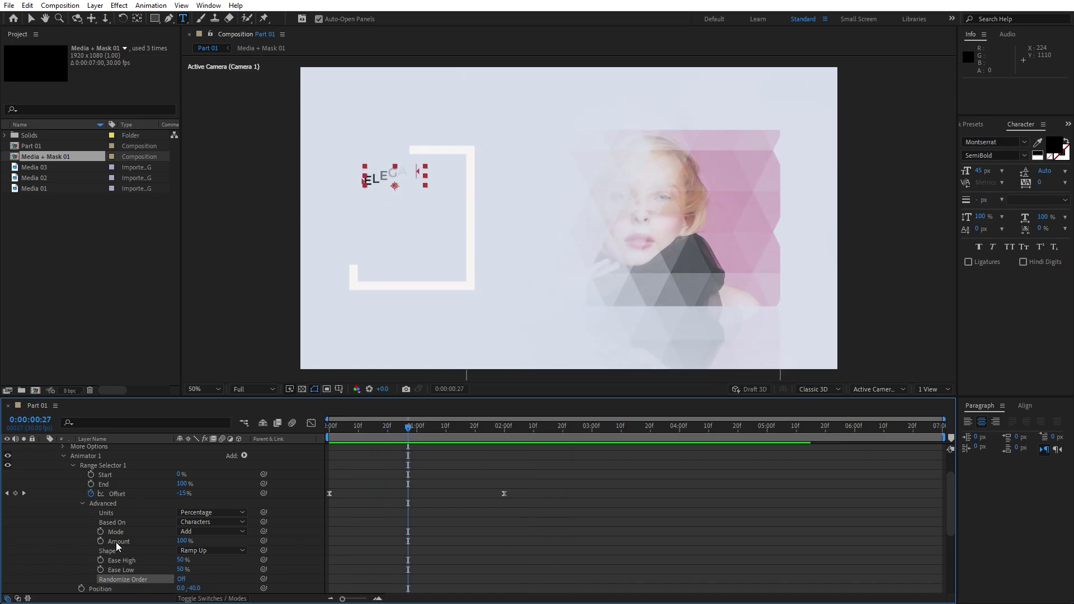
Duplicate the ELEGANT text layer and move the copy below the original, setting its Y position to 481
{"action": "scroll", "coordinate": [61, 465], "scroll_direction": "up", "scroll_amount": 3}
{"action": "left_click", "coordinate": [43, 449]}
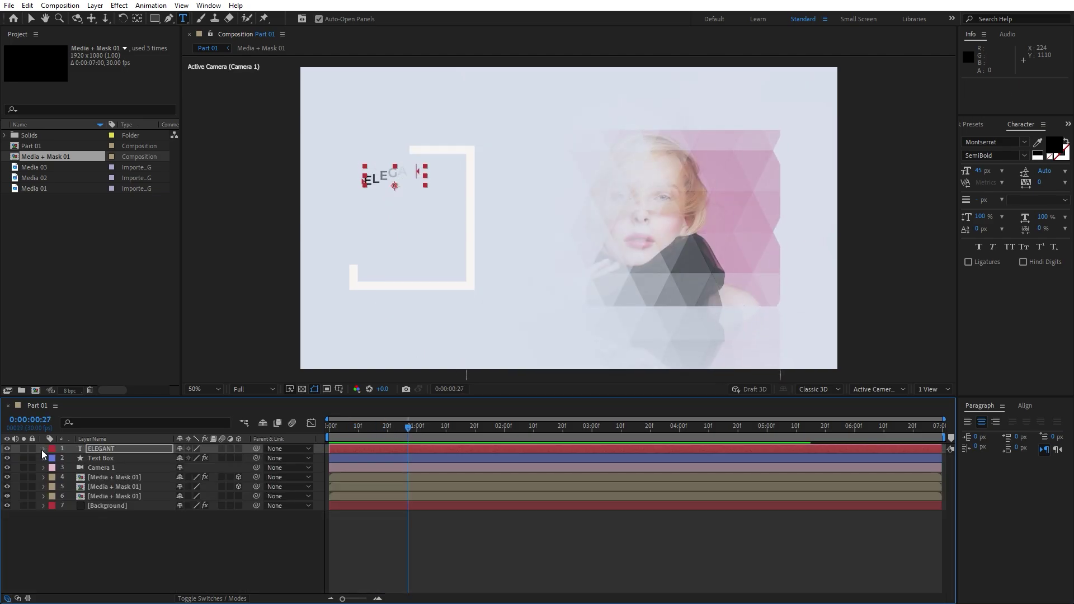
{"action": "left_click", "coordinate": [105, 536]}
{"action": "left_click", "coordinate": [109, 449]}
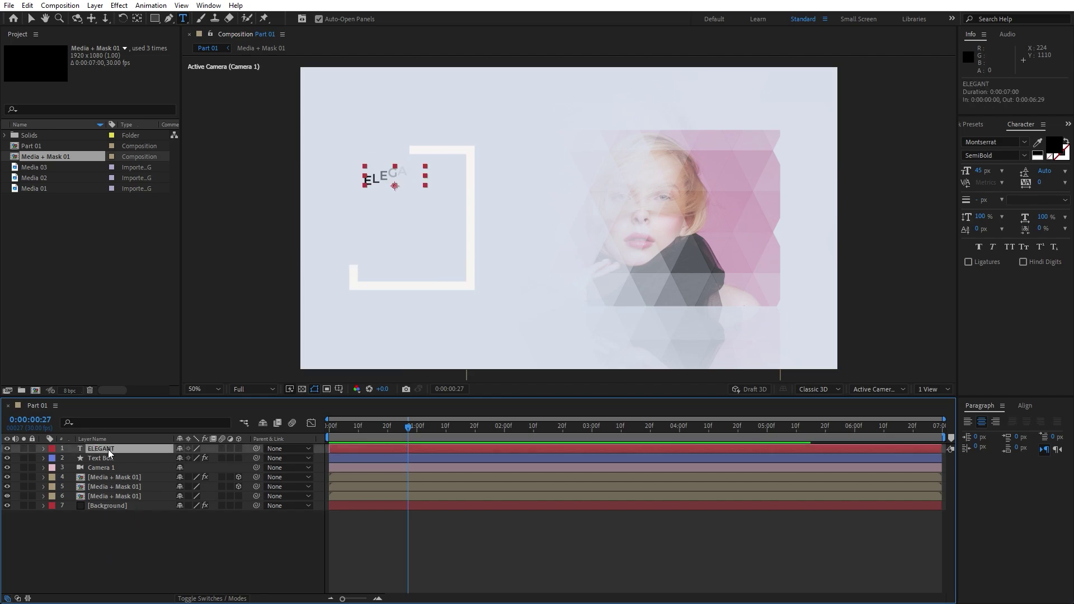
{"action": "key", "text": "ctrl+d"}
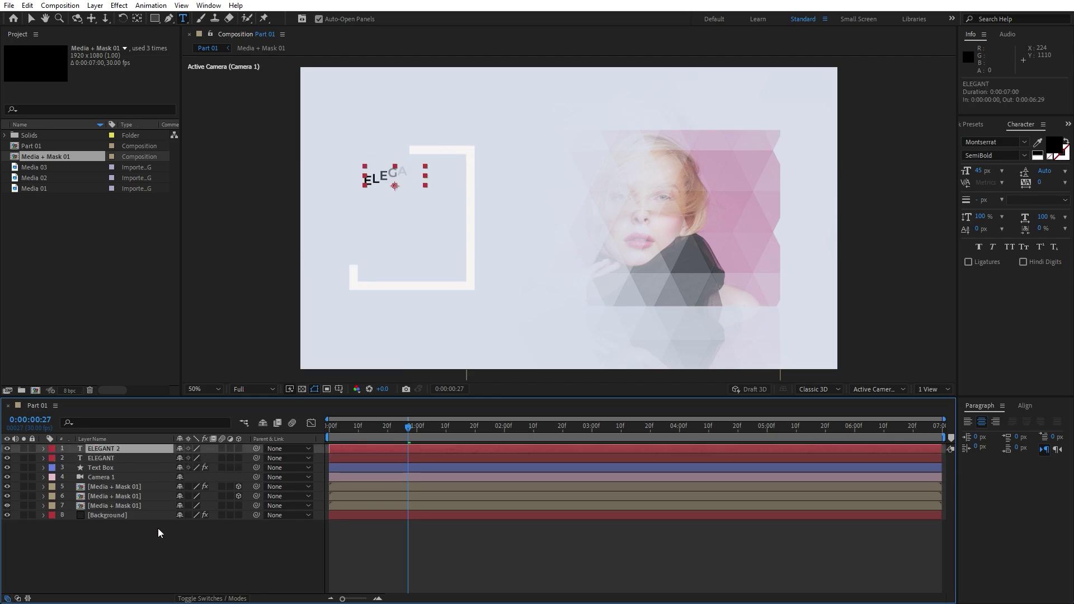
{"action": "key", "text": "p"}
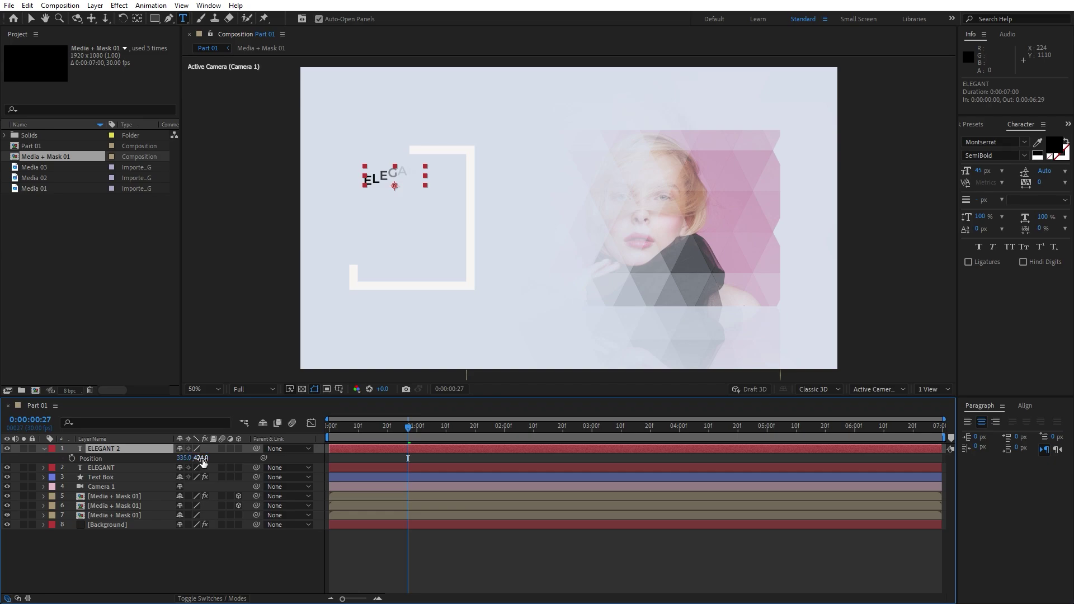
{"action": "left_click_drag", "start_coordinate": [202, 458], "coordinate": [223, 461]}
{"action": "left_click_drag", "start_coordinate": [230, 462], "coordinate": [232, 463]}
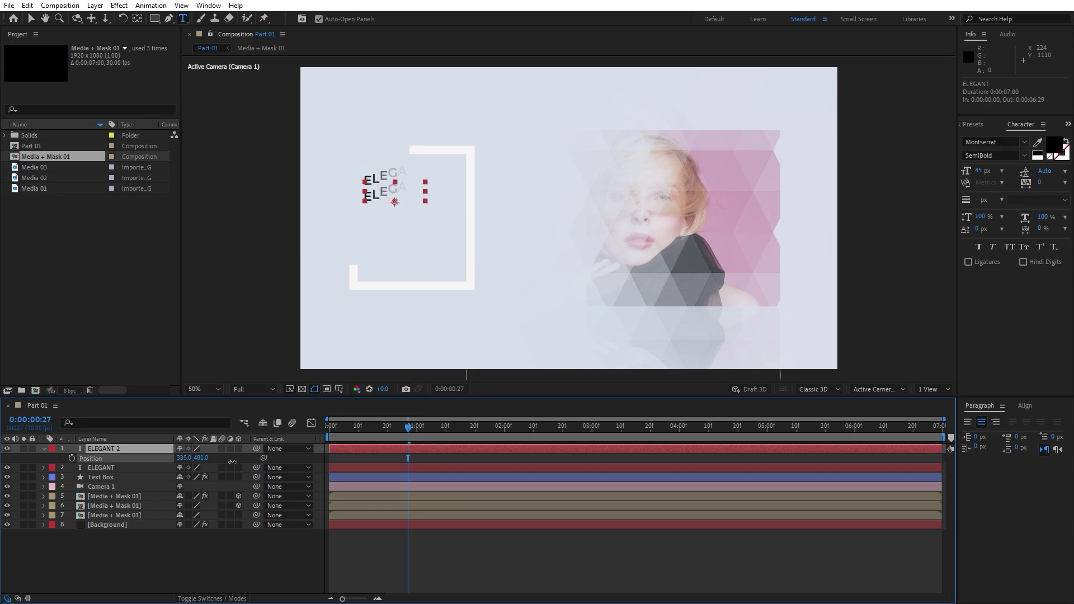
{"action": "left_click", "coordinate": [43, 448]}
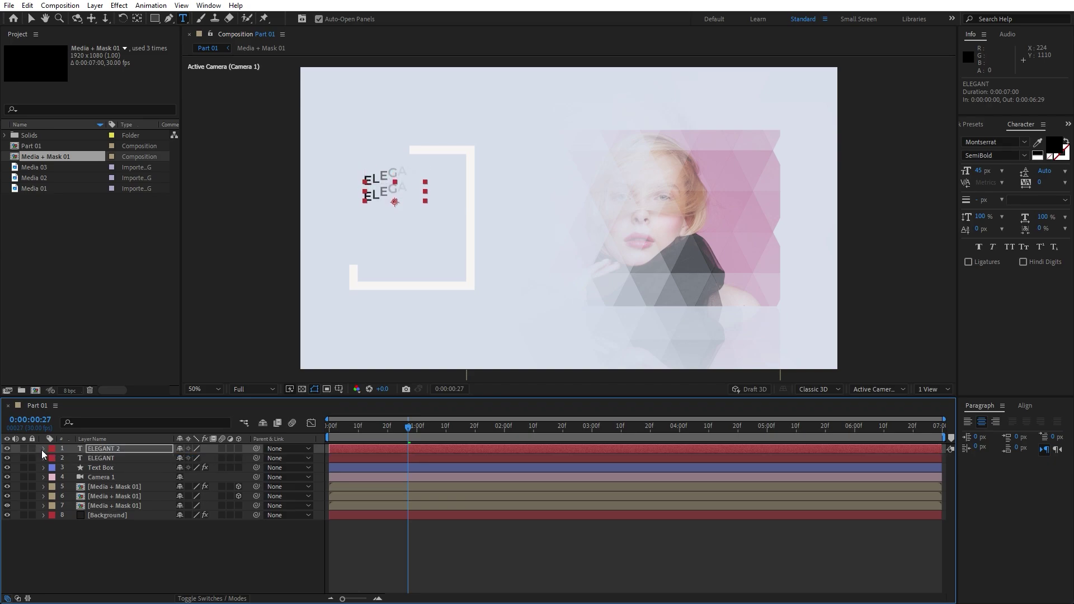
Set the Y position of the duplicated text layer's Animator 1 to 40
{"action": "left_click", "coordinate": [43, 449]}
{"action": "left_click", "coordinate": [54, 458]}
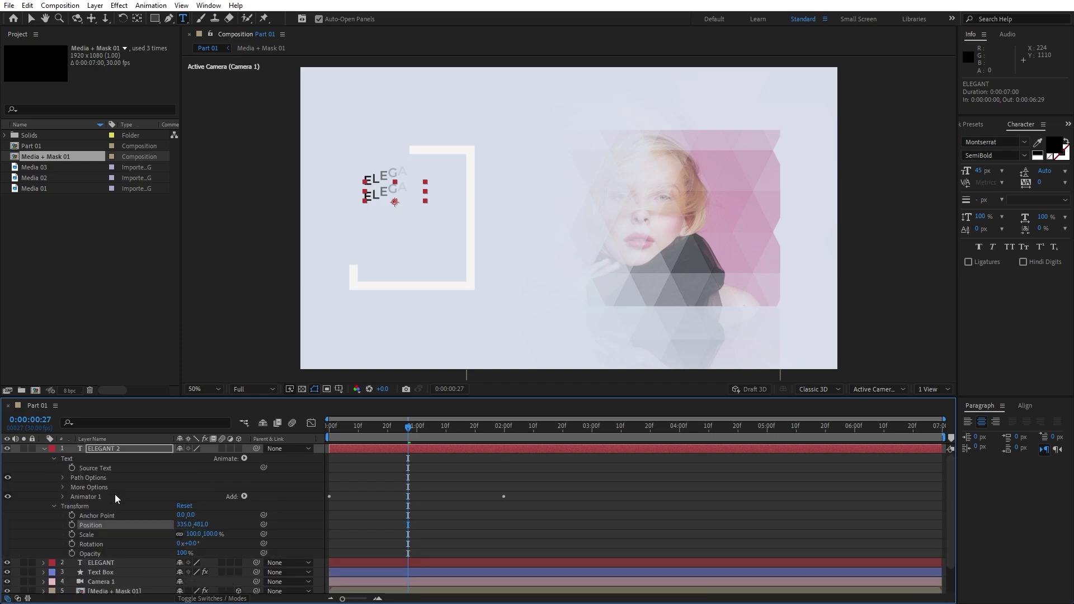
{"action": "left_click", "coordinate": [60, 499]}
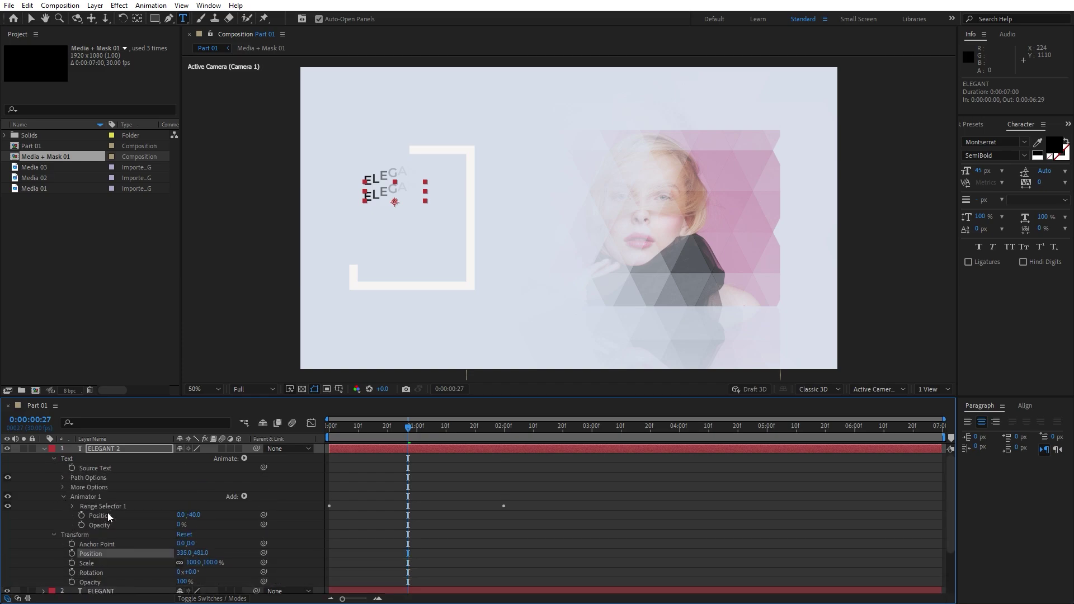
{"action": "left_click", "coordinate": [193, 515]}
{"action": "type", "text": "40"}
{"action": "key", "text": "Return"}
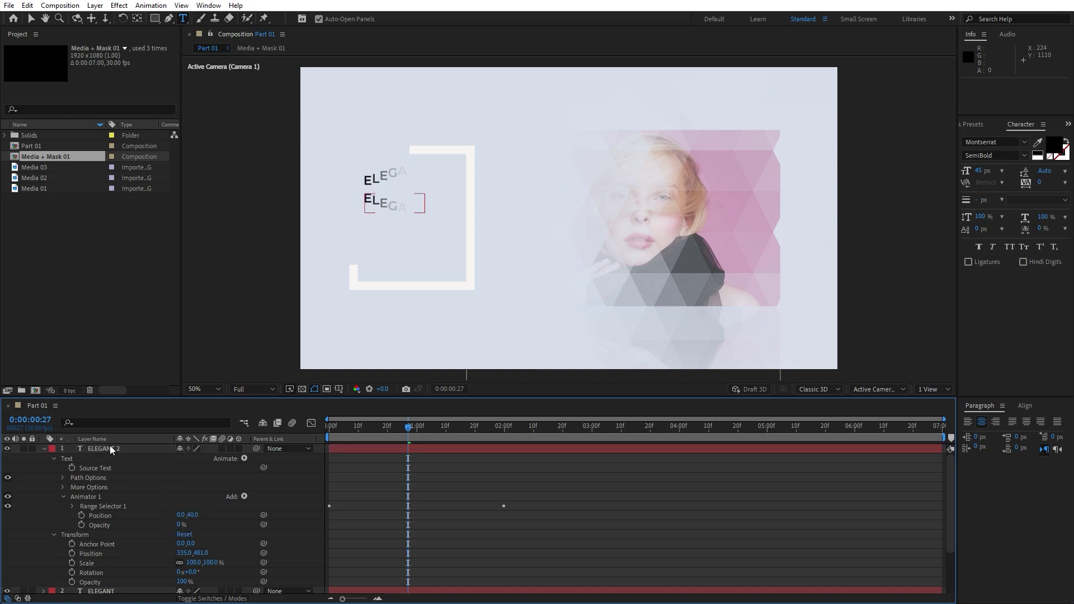
Replace the duplicated layer's text with SLIDESHOW, check it at 0:00:02:05 and collapse the layer
{"action": "left_click", "coordinate": [128, 453]}
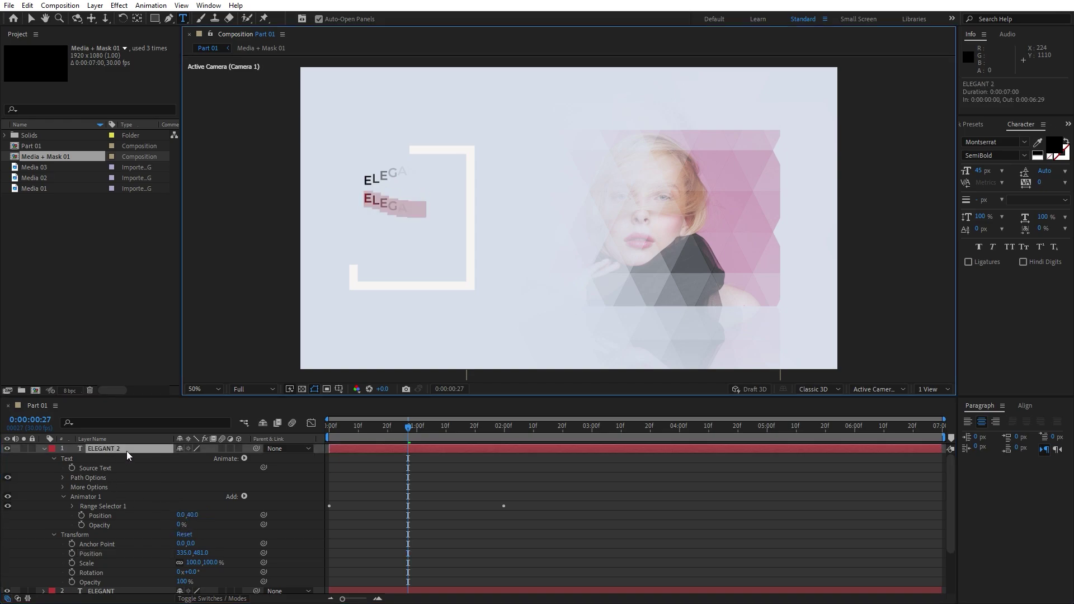
{"action": "type", "text": "SLIDESHOW"}
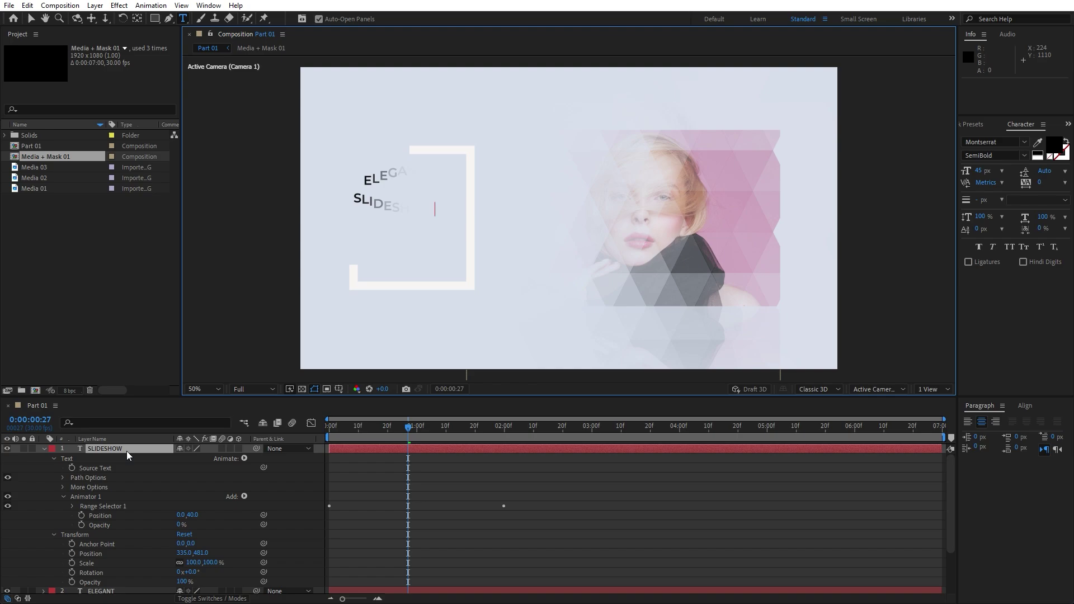
{"action": "left_click_drag", "start_coordinate": [418, 435], "coordinate": [522, 431]}
{"action": "left_click", "coordinate": [43, 450]}
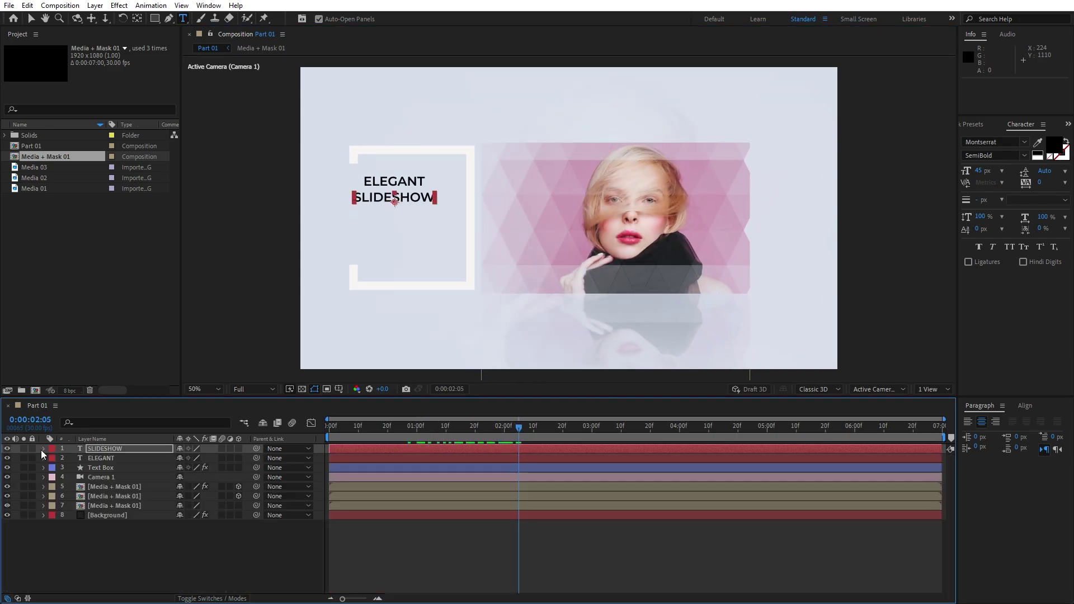
Apply the Fill effect to the ELEGANT text layer and set its color to FF4800
{"action": "left_click", "coordinate": [112, 459]}
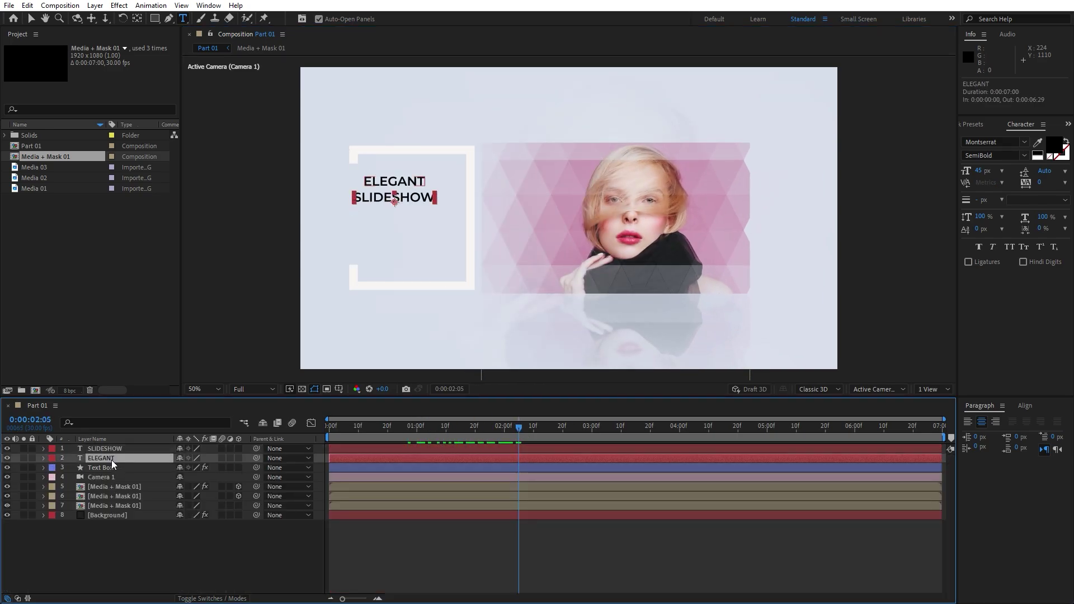
{"action": "left_click", "coordinate": [972, 126]}
{"action": "left_click_drag", "start_coordinate": [1001, 209], "coordinate": [118, 458]}
{"action": "left_click", "coordinate": [107, 87]}
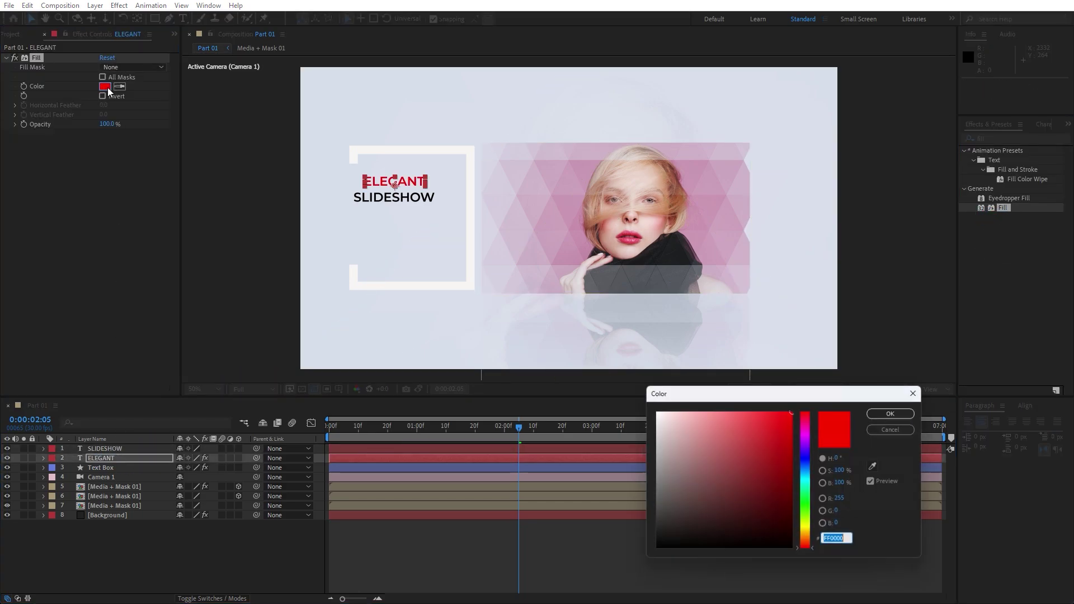
{"action": "type", "text": "FF"}
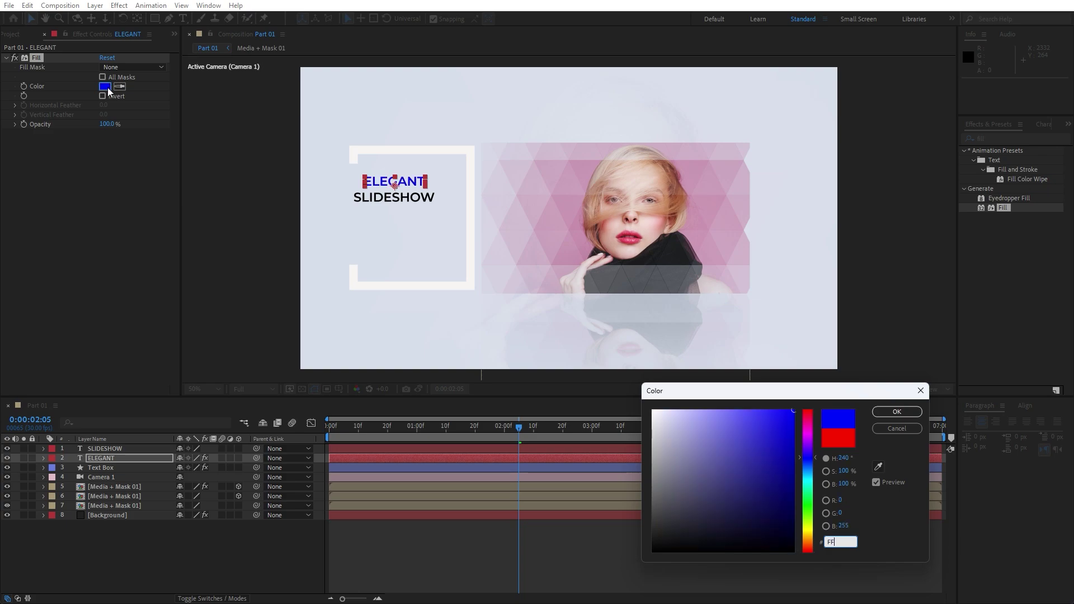
{"action": "type", "text": "4800"}
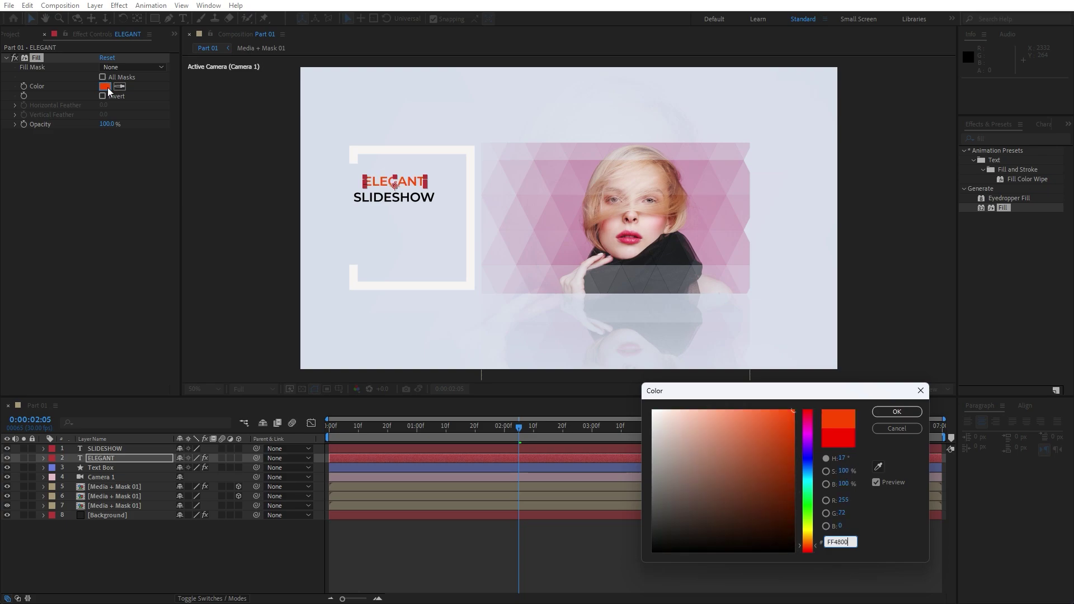
{"action": "left_click", "coordinate": [902, 412]}
Set the font size of the SLIDESHOW text to 38 px
{"action": "left_click", "coordinate": [106, 449]}
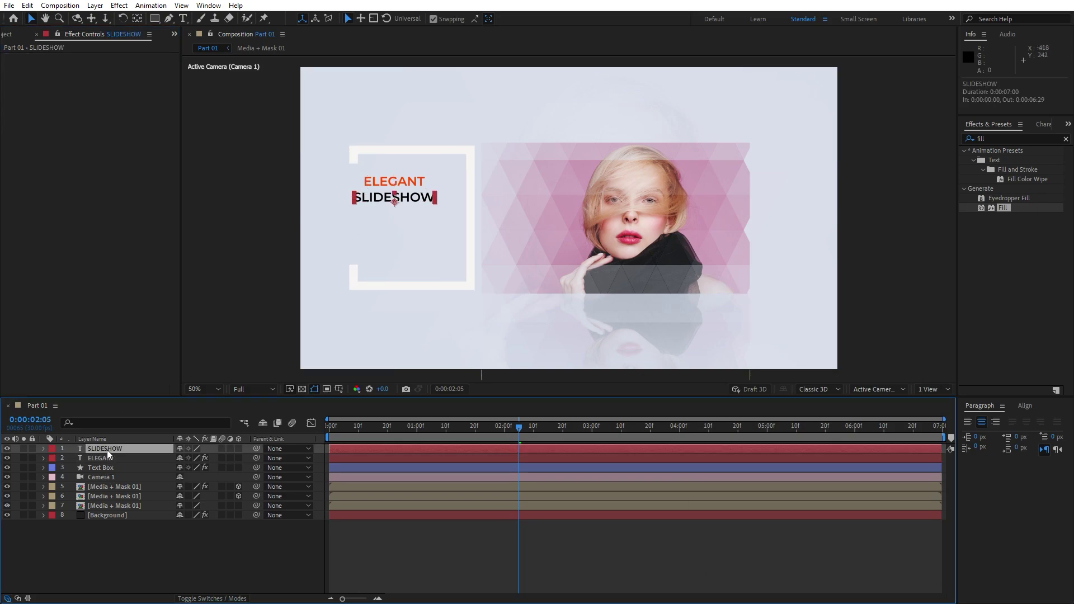
{"action": "double_click", "coordinate": [106, 450]}
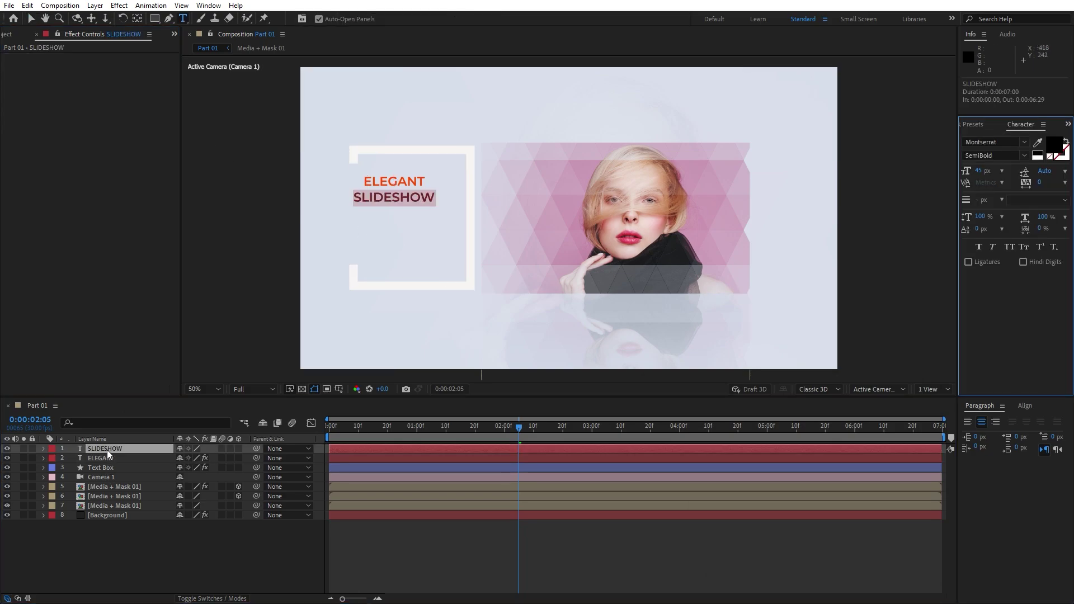
{"action": "left_click", "coordinate": [979, 170]}
{"action": "type", "text": "38"}
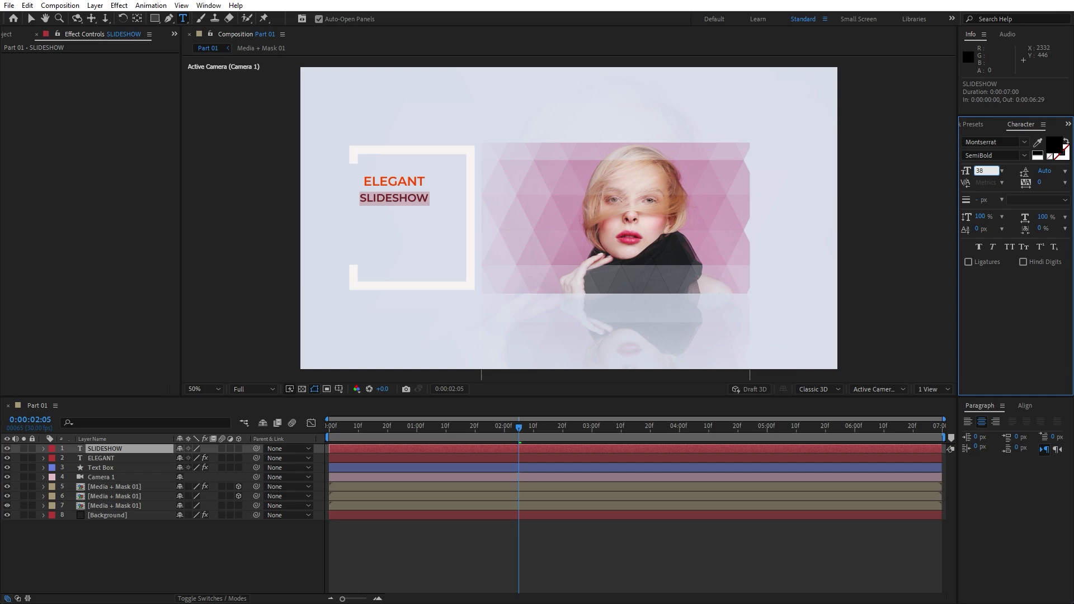
{"action": "key", "text": "Return"}
Apply the Fill effect to the SLIDESHOW text layer and set its color to 121212
{"action": "left_click", "coordinate": [969, 123]}
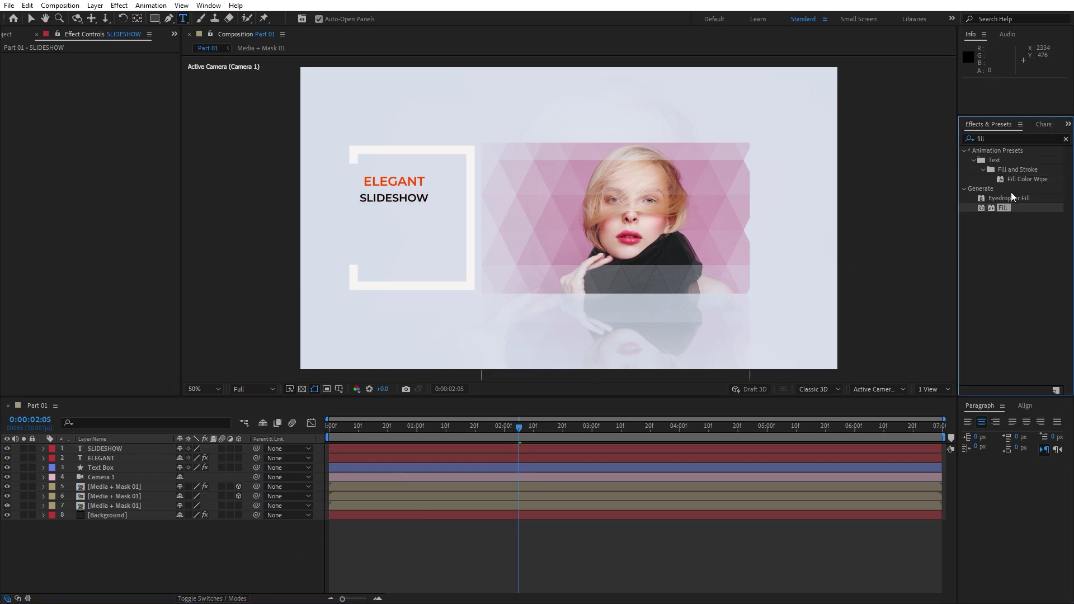
{"action": "left_click_drag", "start_coordinate": [998, 204], "coordinate": [147, 449]}
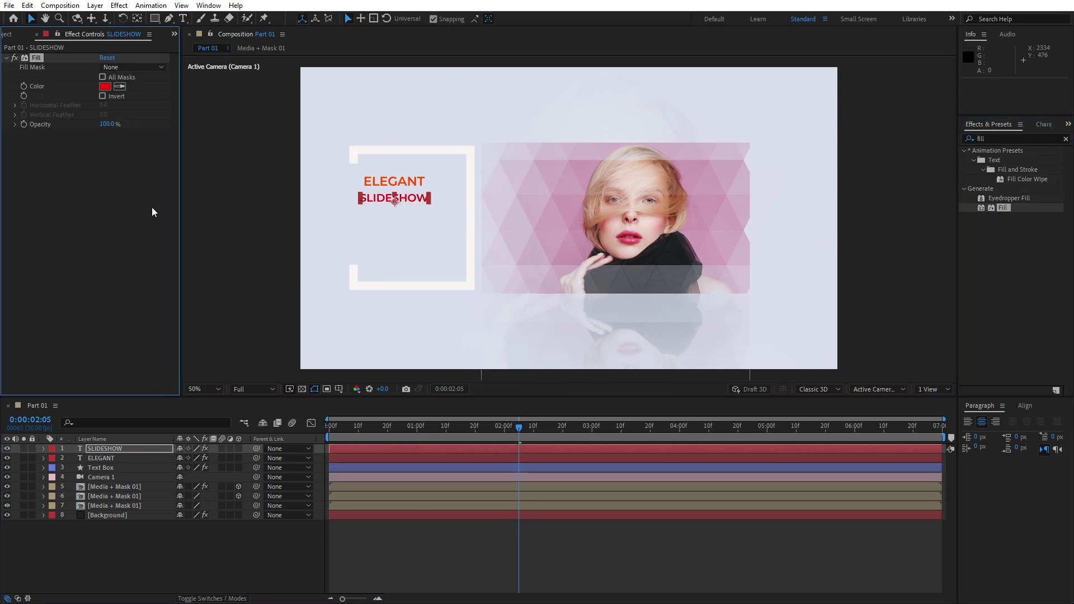
{"action": "left_click", "coordinate": [103, 87]}
{"action": "type", "text": "1"}
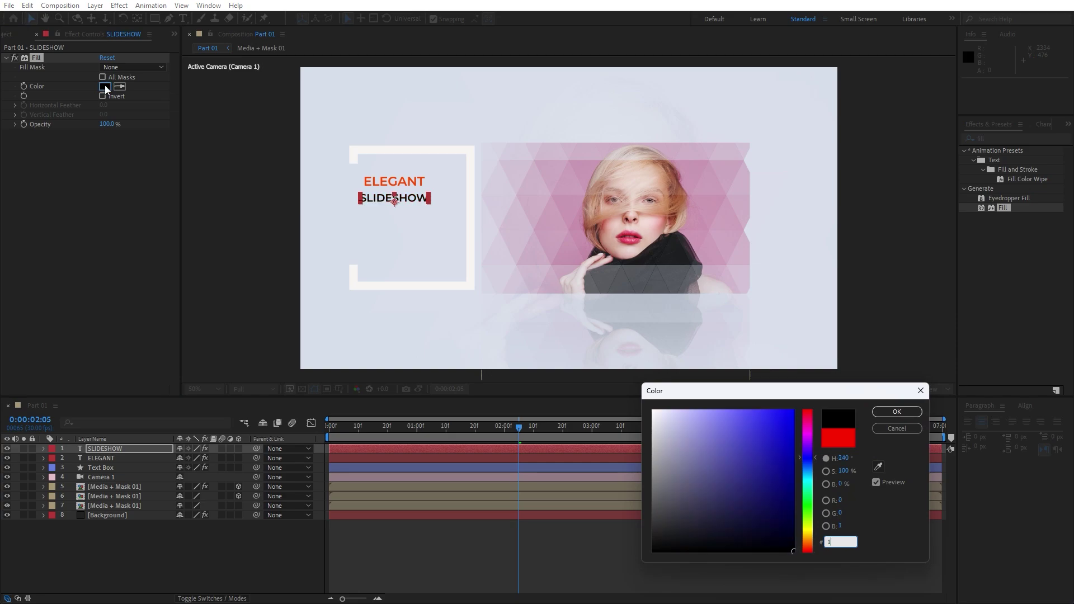
{"action": "type", "text": "21212"}
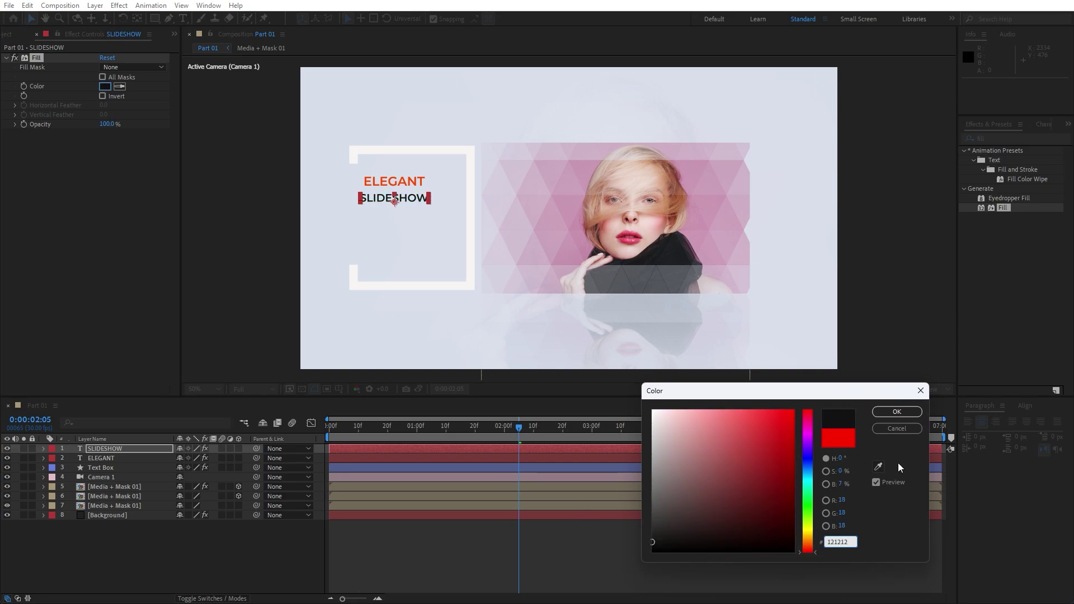
{"action": "left_click", "coordinate": [897, 412]}
Move the SLIDESHOW layer to position 350, 468 so it sits left-aligned and close beneath ELEGANT
{"action": "left_click", "coordinate": [117, 459]}
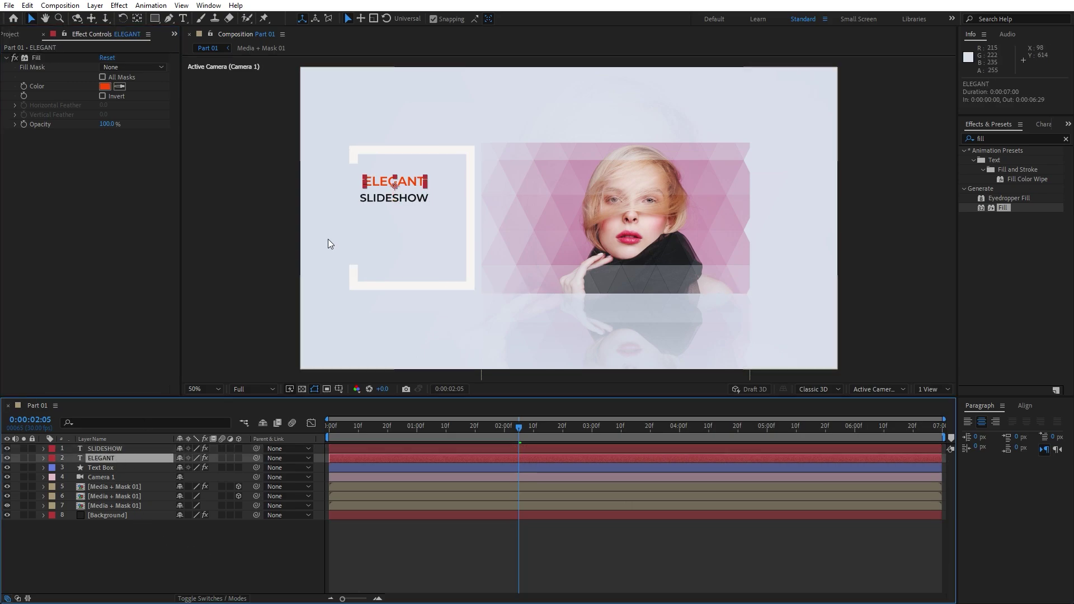
{"action": "scroll", "coordinate": [327, 240], "scroll_direction": "up", "scroll_amount": 2}
{"action": "left_click_drag", "start_coordinate": [284, 237], "coordinate": [475, 243]}
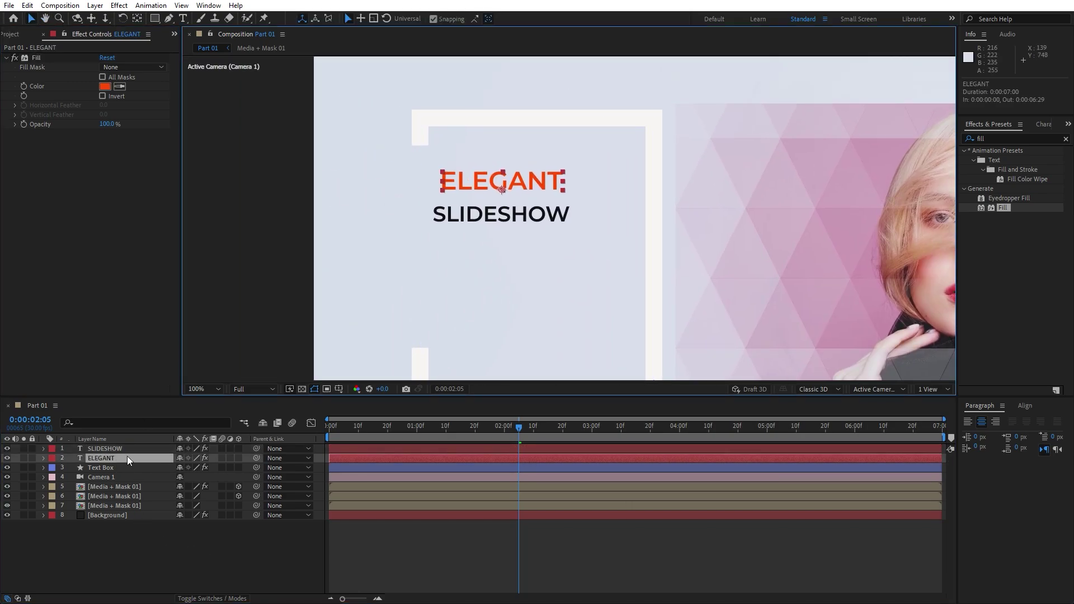
{"action": "left_click", "coordinate": [124, 449]}
{"action": "key", "text": "p"}
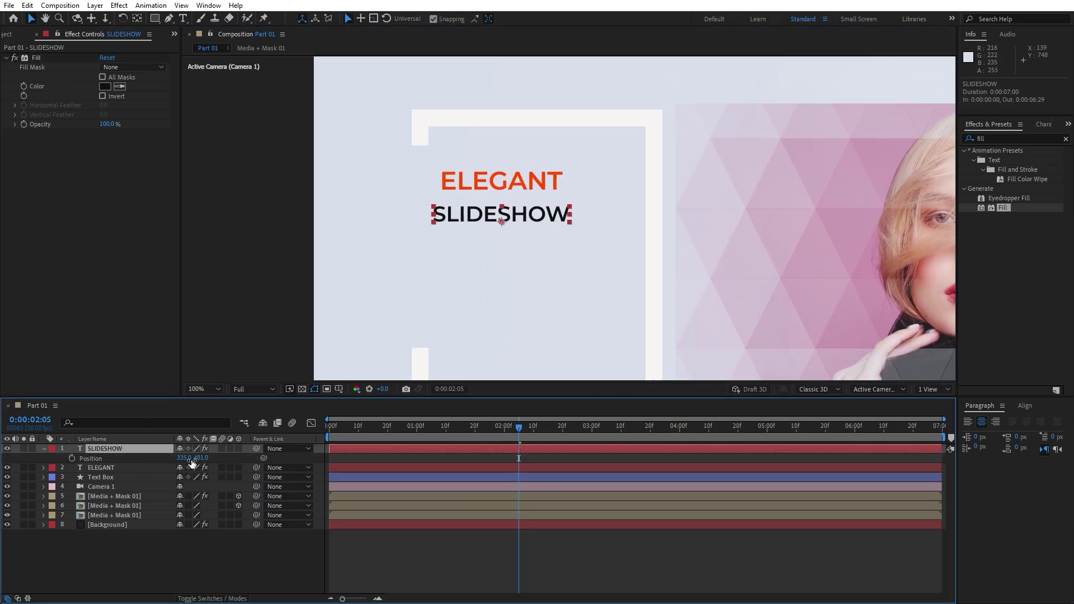
{"action": "left_click_drag", "start_coordinate": [192, 458], "coordinate": [198, 458]}
{"action": "left_click", "coordinate": [198, 572]}
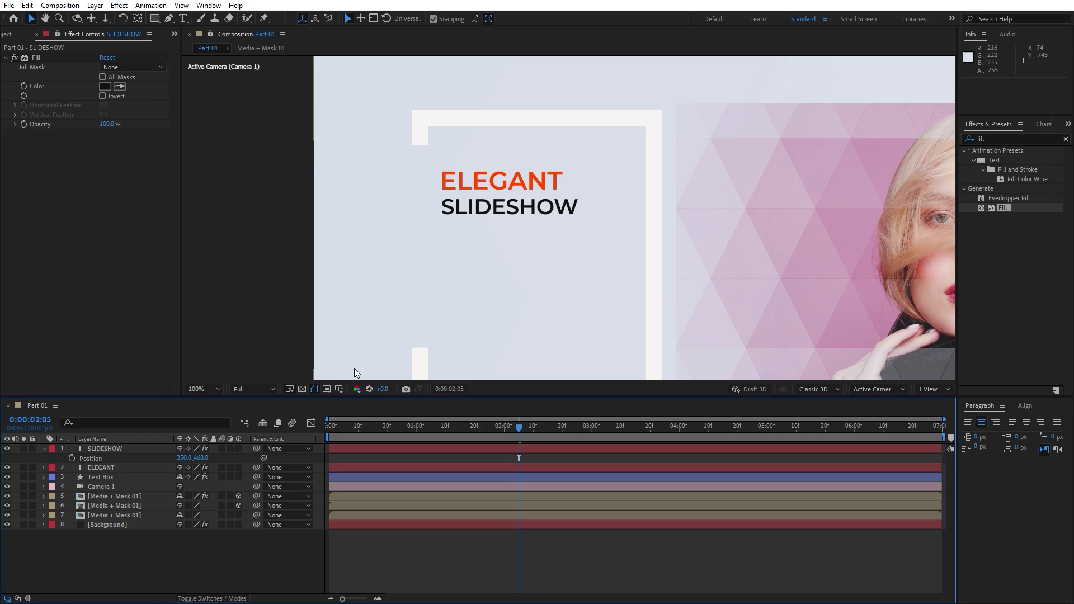
{"action": "left_click", "coordinate": [205, 389]}
{"action": "left_click", "coordinate": [216, 411]}
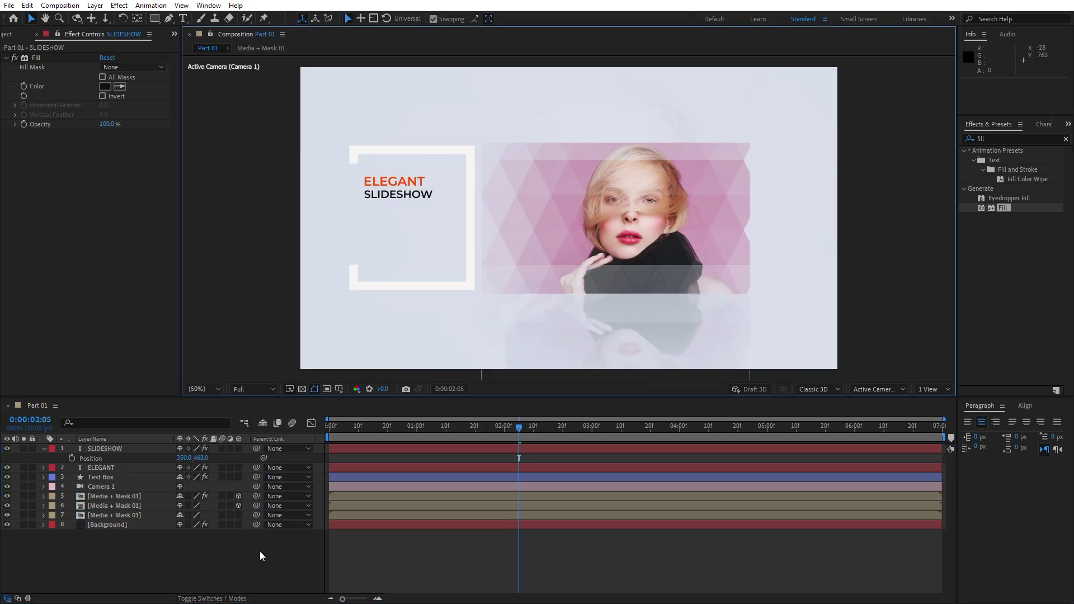
Preview the title and media reveal from the beginning of the composition
{"action": "left_click", "coordinate": [263, 549]}
{"action": "key", "text": "space"}
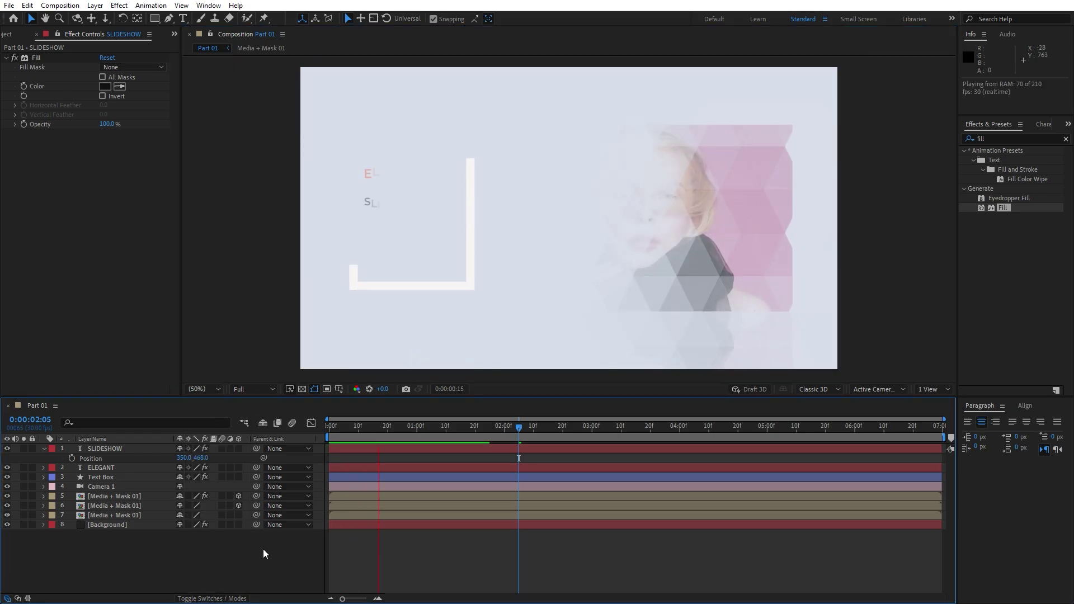
{"action": "left_click_drag", "start_coordinate": [356, 427], "coordinate": [341, 428]}
{"action": "key", "text": "space"}
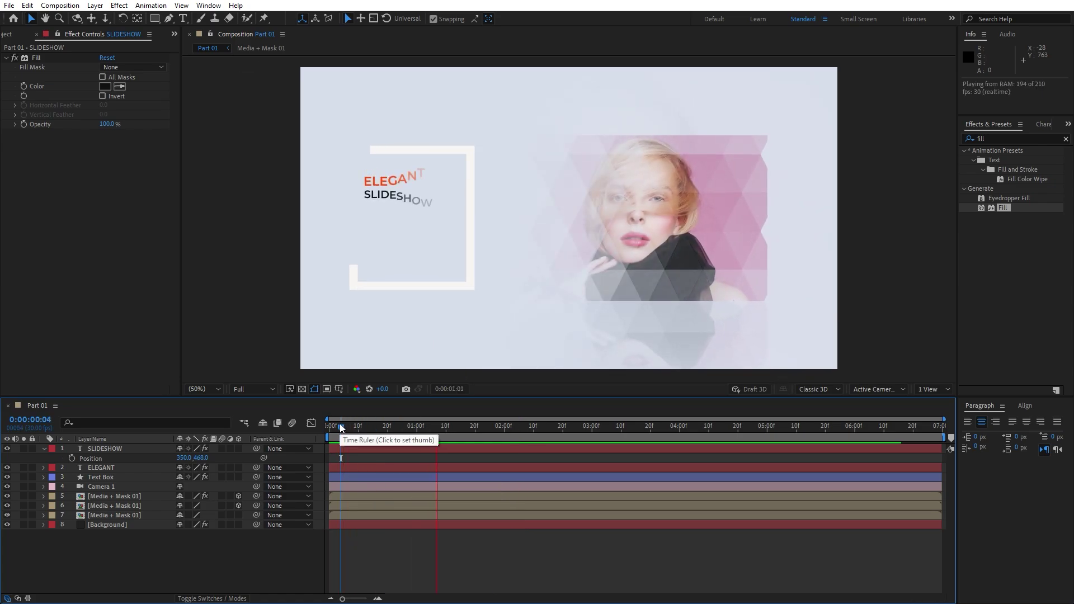
{"action": "left_click", "coordinate": [444, 427]}
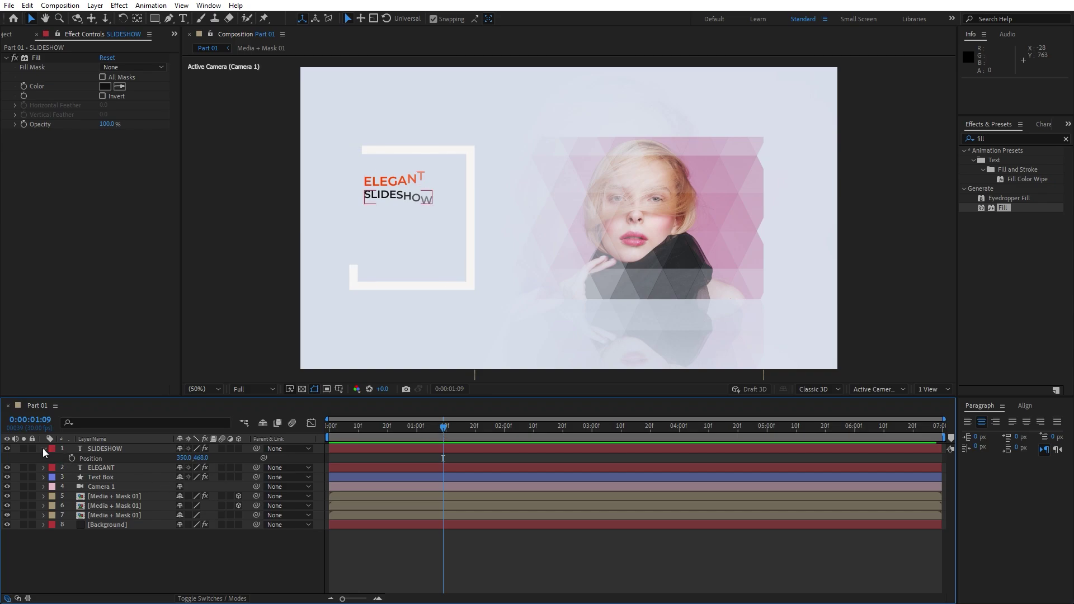
Collapse SLIDESHOW and, at 0:00:02:21, draw a paragraph text box beneath the title and paste the Lorem ipsum text into it
{"action": "left_click", "coordinate": [43, 449]}
{"action": "left_click", "coordinate": [461, 428]}
{"action": "left_click", "coordinate": [566, 427]}
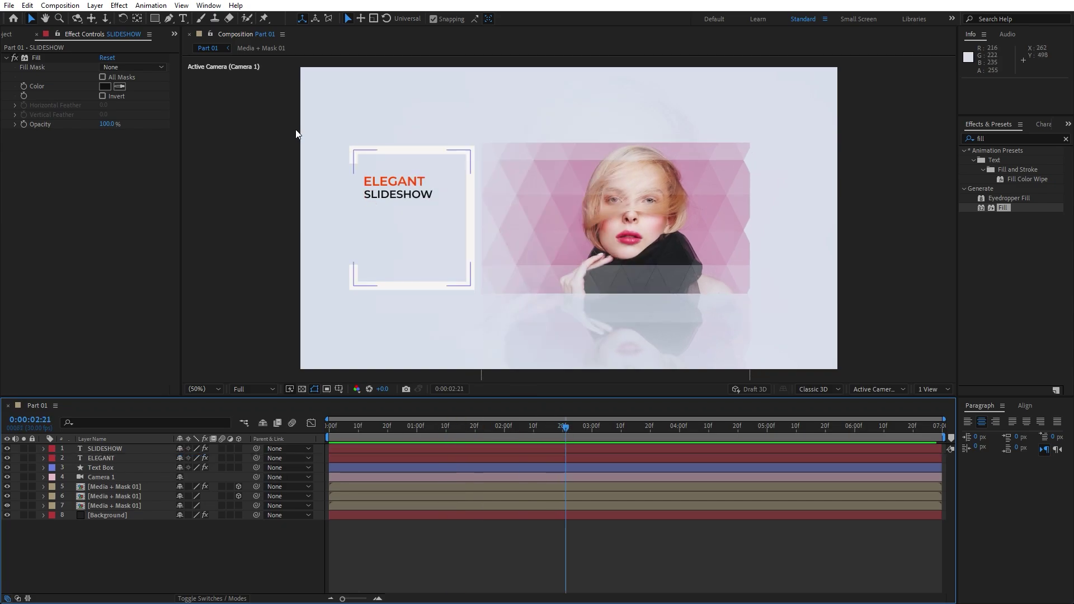
{"action": "left_click", "coordinate": [183, 19]}
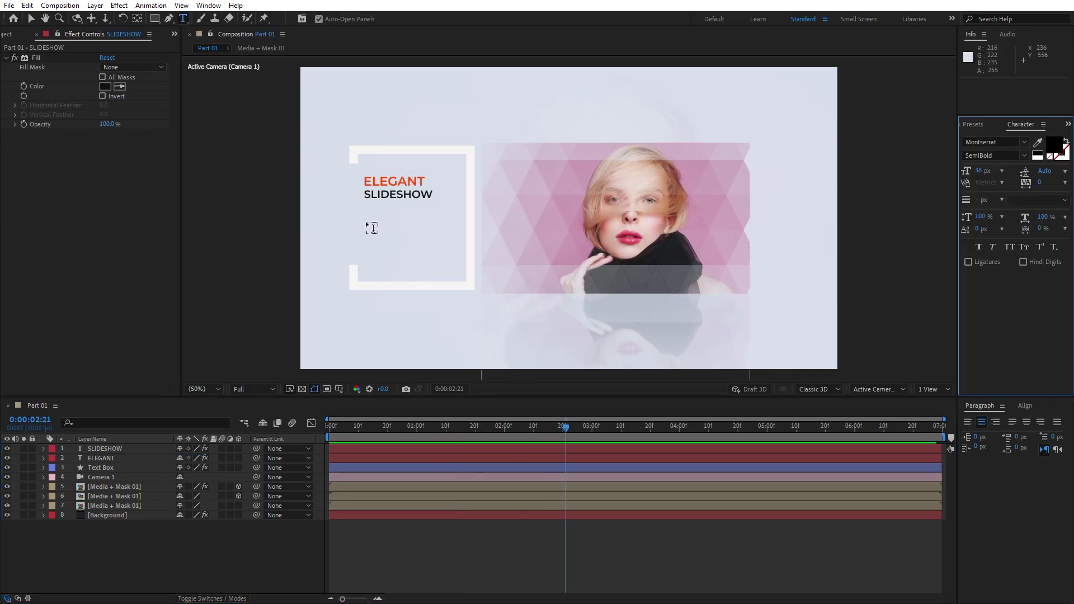
{"action": "left_click_drag", "start_coordinate": [365, 209], "coordinate": [430, 269]}
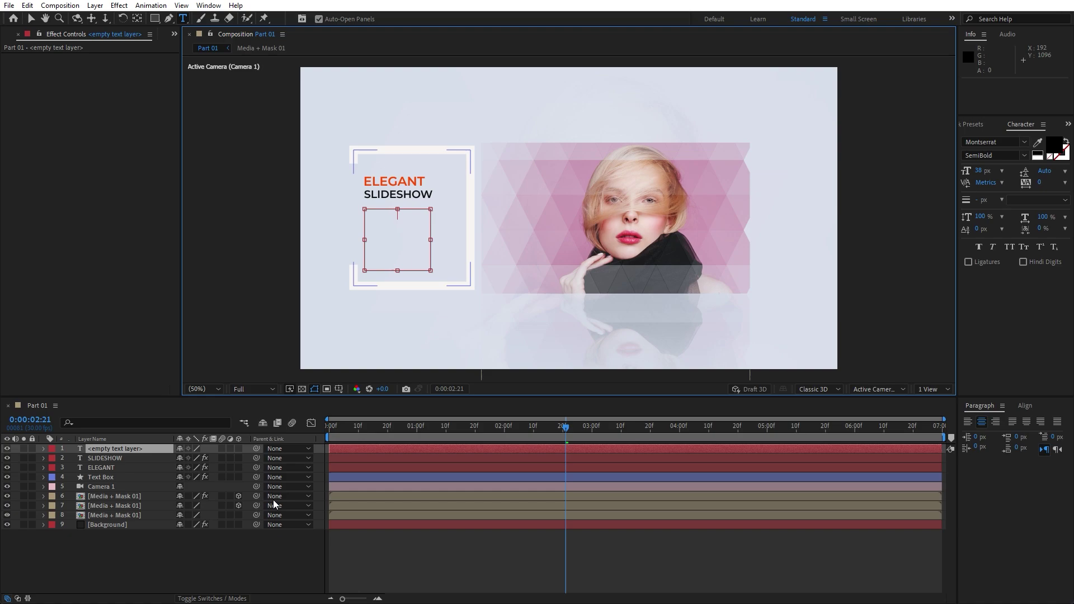
{"action": "key", "text": "ctrl+v"}
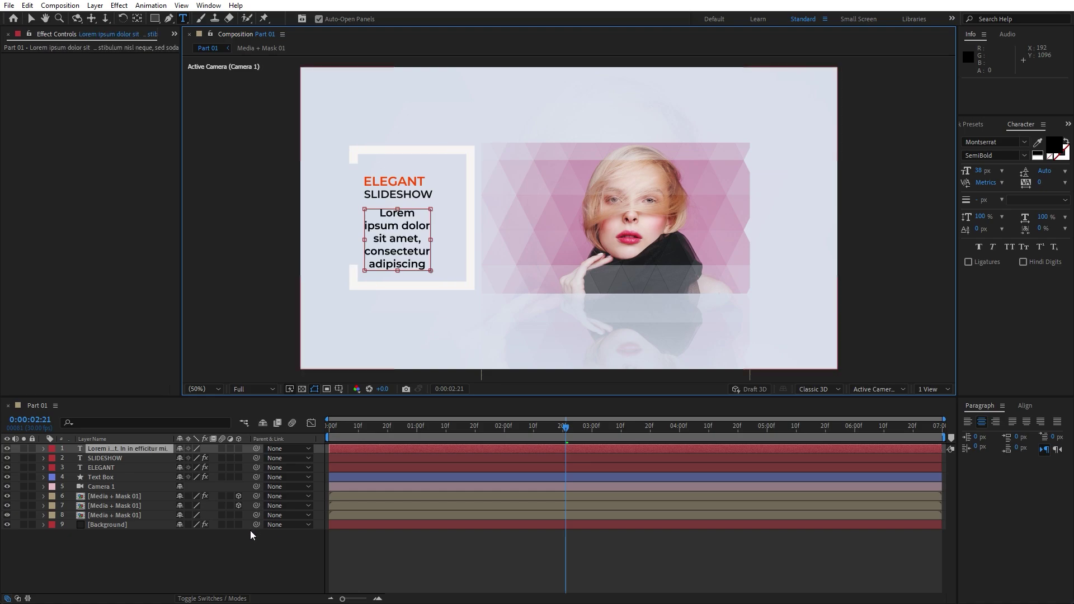
Set the Lorem ipsum paragraph's font size to 20 px and its style to Regular
{"action": "double_click", "coordinate": [109, 449]}
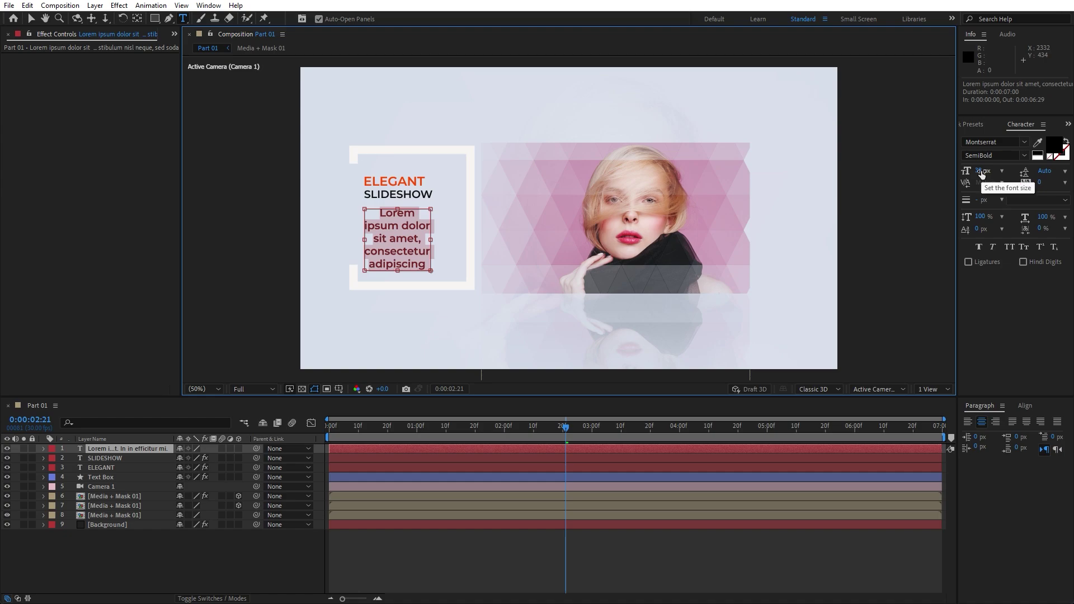
{"action": "left_click", "coordinate": [981, 171]}
{"action": "type", "text": "20"}
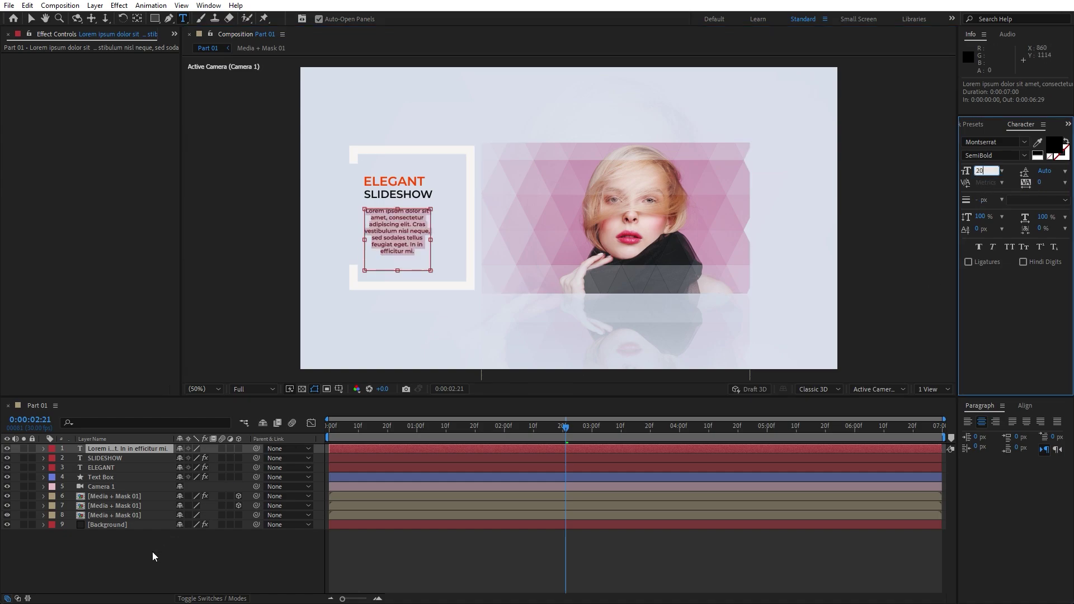
{"action": "left_click", "coordinate": [985, 156]}
{"action": "type", "text": "Italic"}
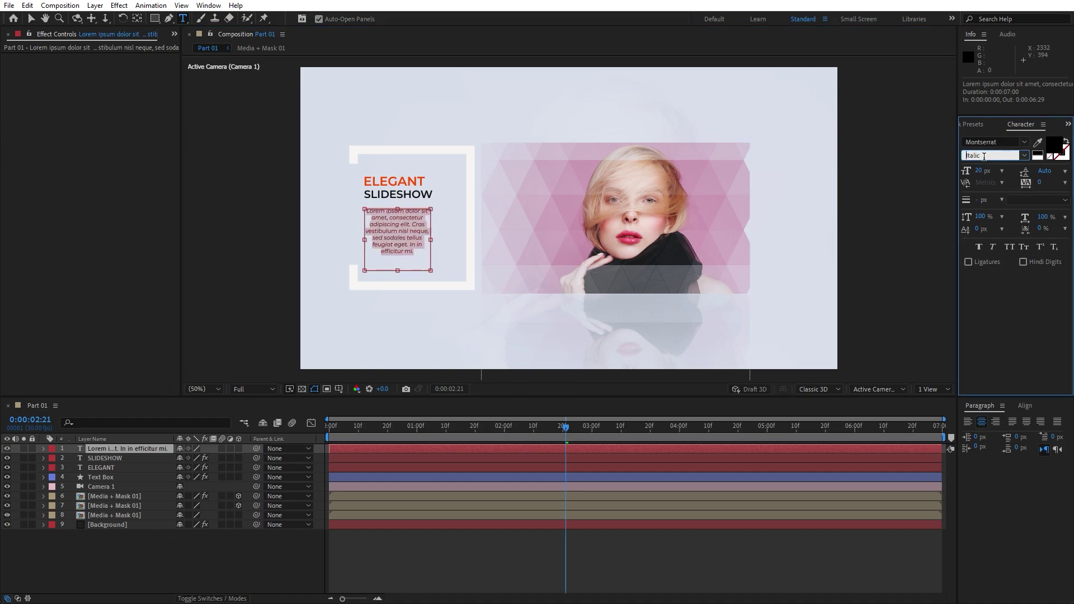
{"action": "type", "text": "Regular"}
{"action": "left_click", "coordinate": [184, 540]}
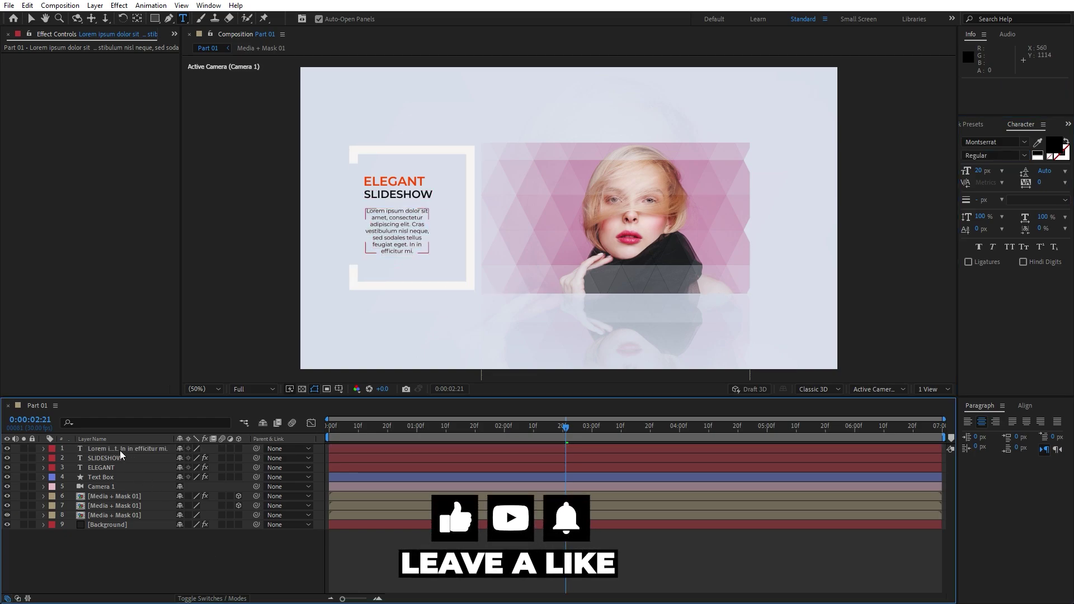
Try left and right alignment on the Lorem ipsum paragraph and switch it back to centered
{"action": "left_click", "coordinate": [120, 451]}
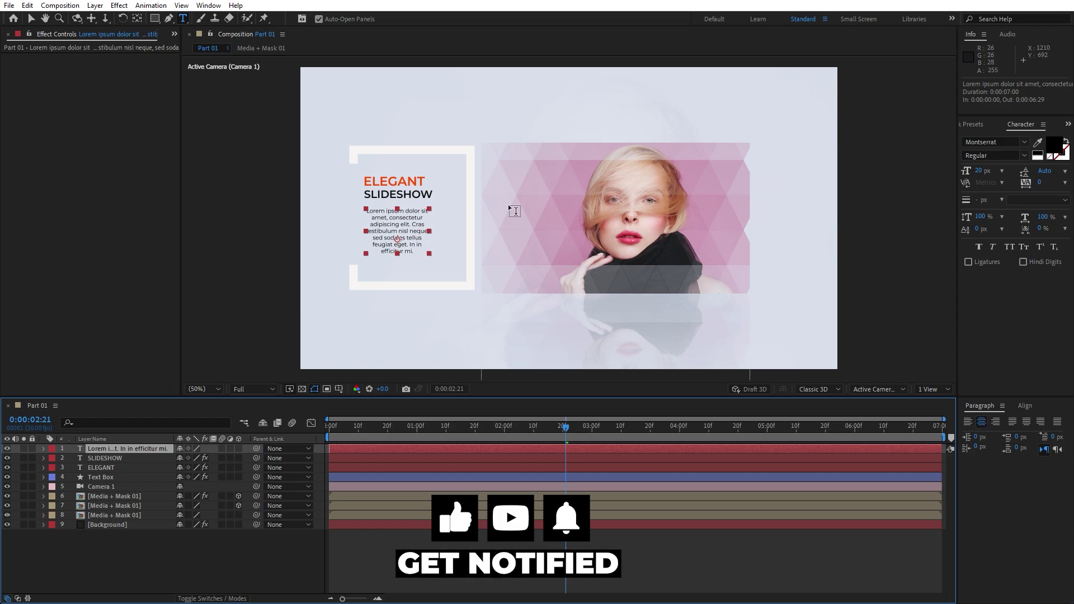
{"action": "left_click", "coordinate": [209, 5]}
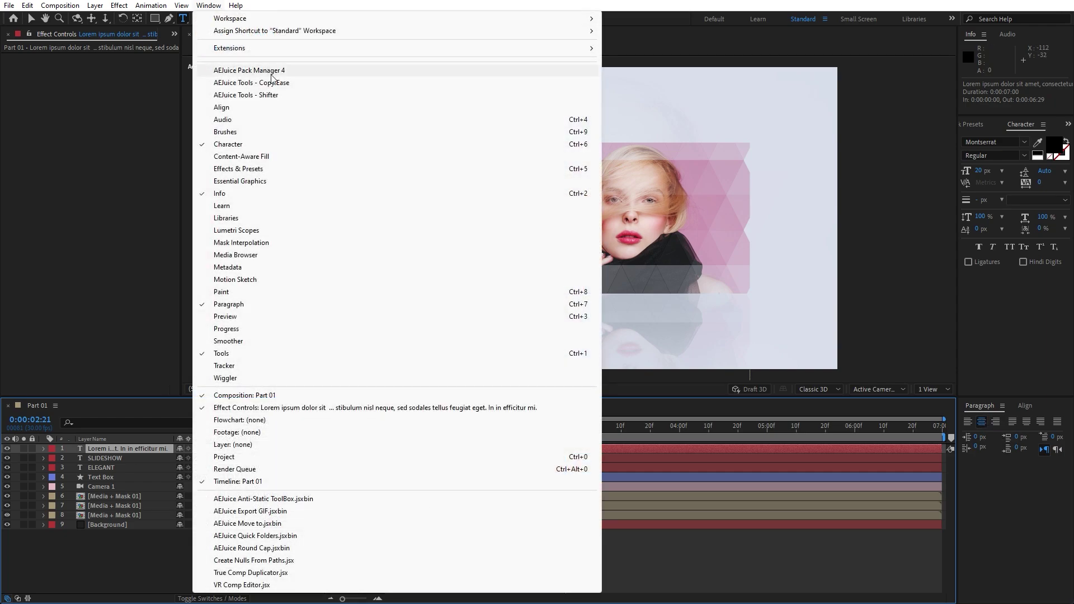
{"action": "left_click", "coordinate": [1025, 341]}
{"action": "left_click", "coordinate": [968, 421]}
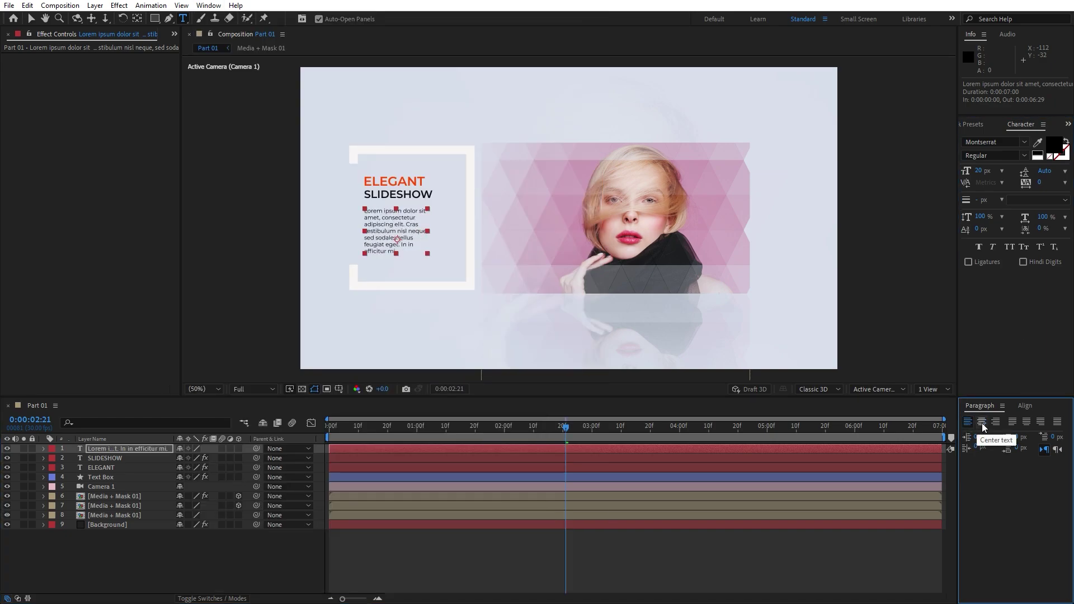
{"action": "left_click", "coordinate": [983, 423]}
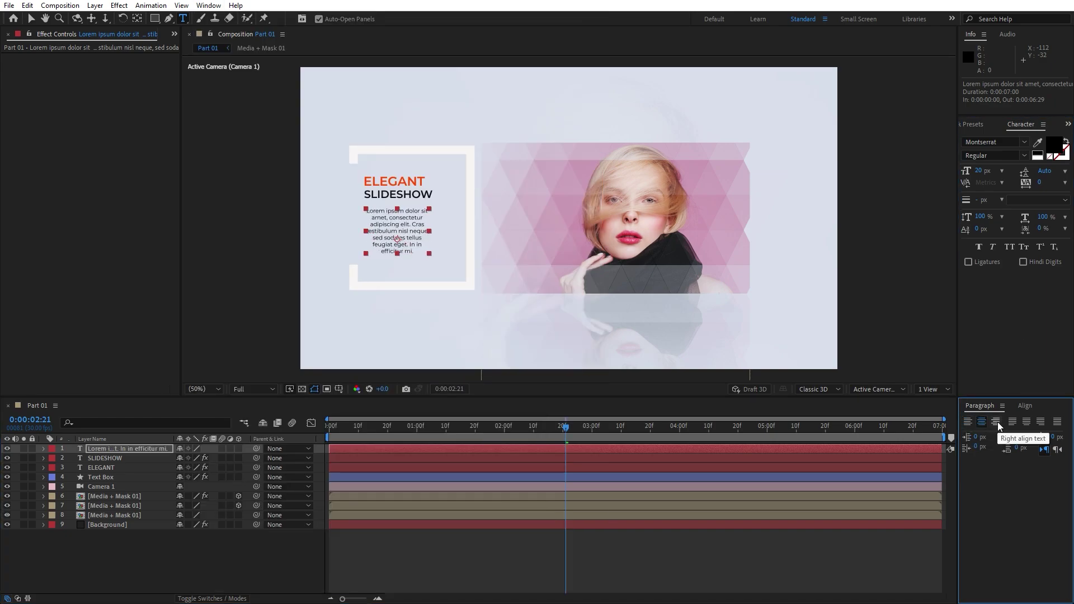
{"action": "left_click", "coordinate": [997, 423]}
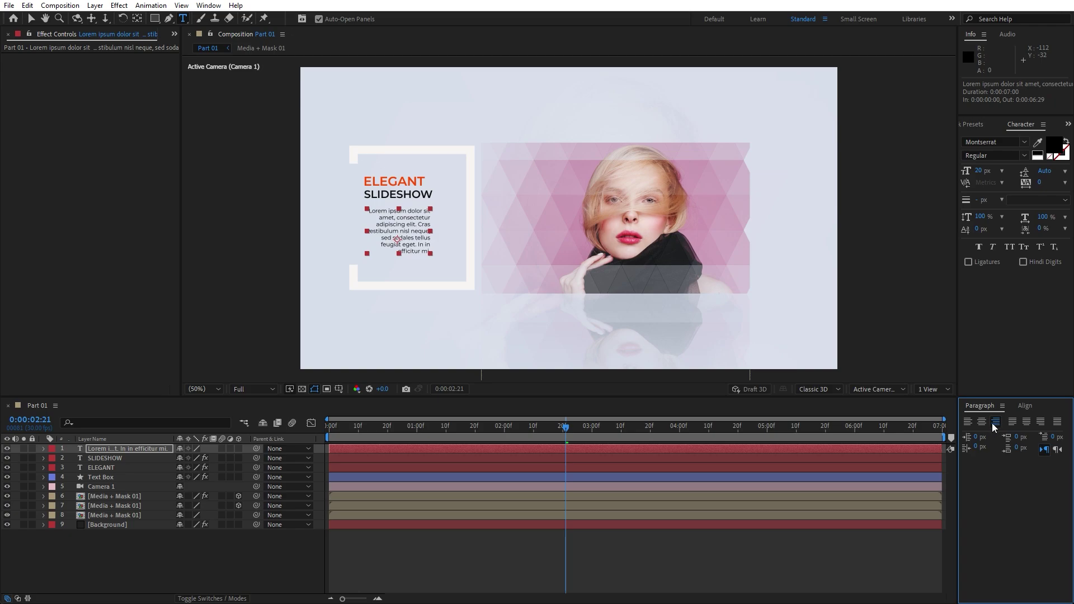
{"action": "left_click", "coordinate": [983, 423]}
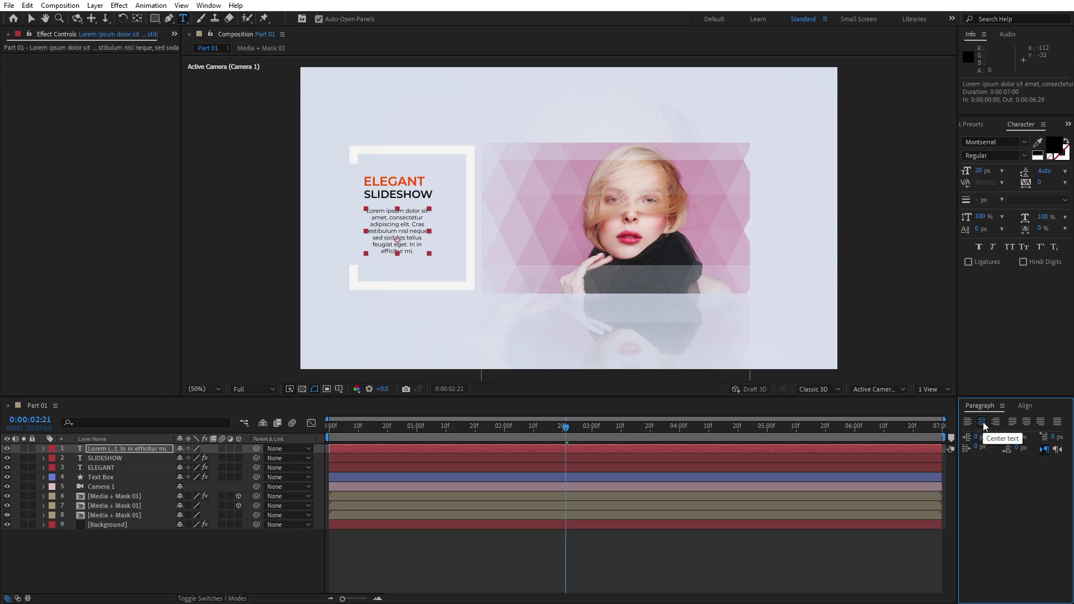
Copy the Fill effect from the SLIDESHOW layer and paste it onto the Lorem ipsum paragraph layer
{"action": "left_click", "coordinate": [126, 457]}
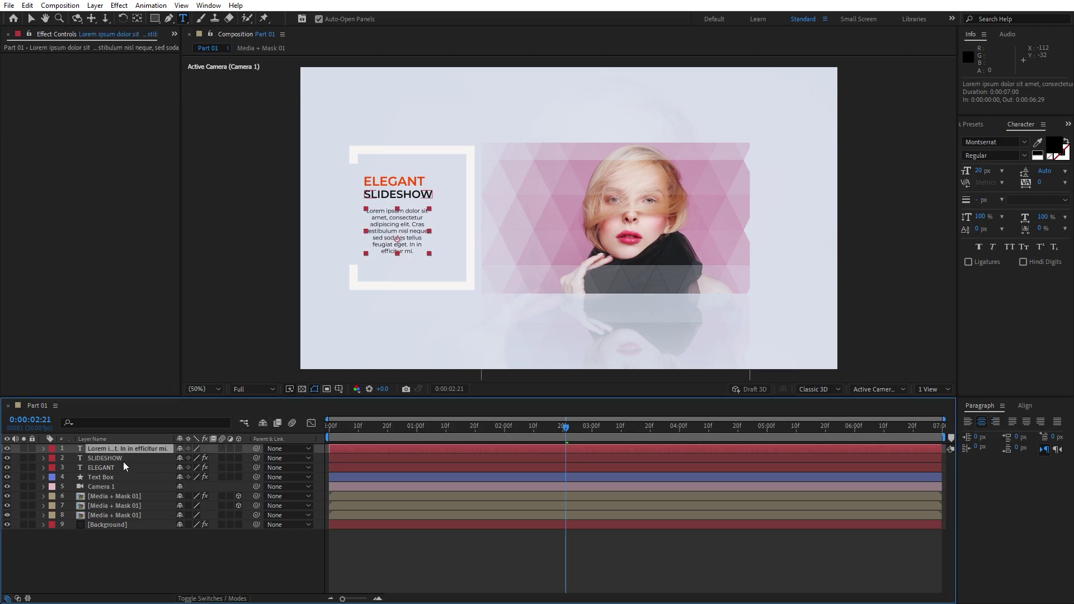
{"action": "left_click", "coordinate": [115, 468]}
{"action": "left_click", "coordinate": [111, 459]}
{"action": "left_click", "coordinate": [36, 58]}
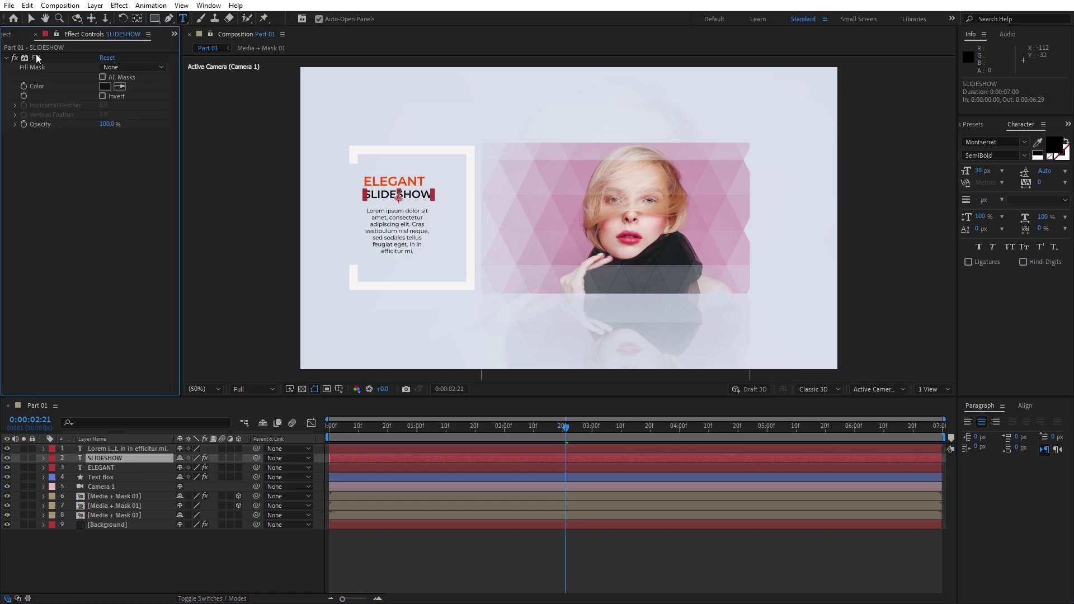
{"action": "left_click", "coordinate": [133, 451]}
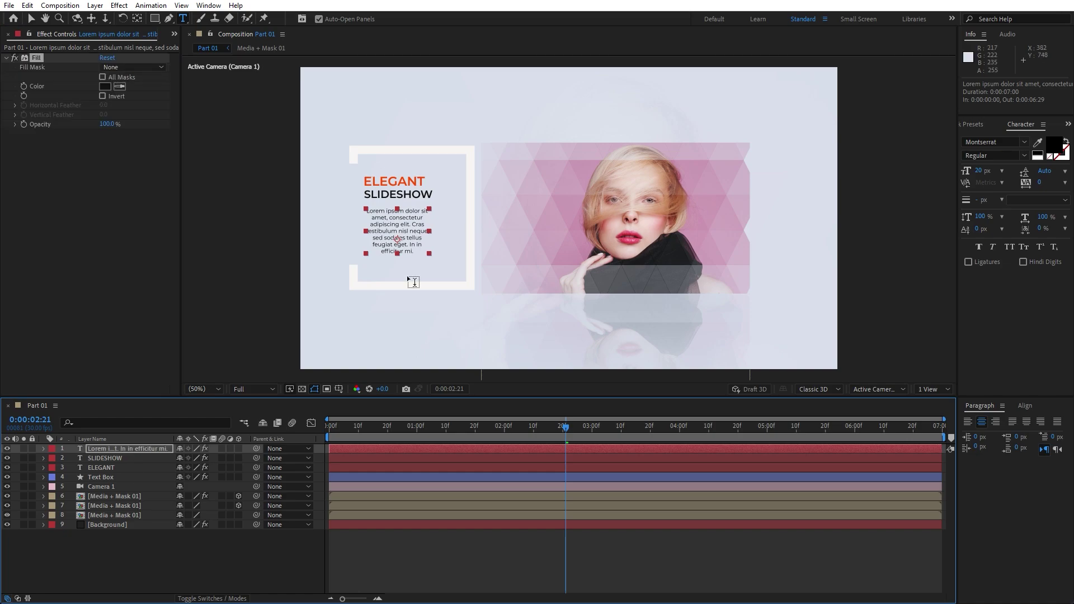
Find the Typewriter animation preset and apply it to the Lorem ipsum paragraph layer at 0:00:01:13
{"action": "left_click", "coordinate": [140, 448]}
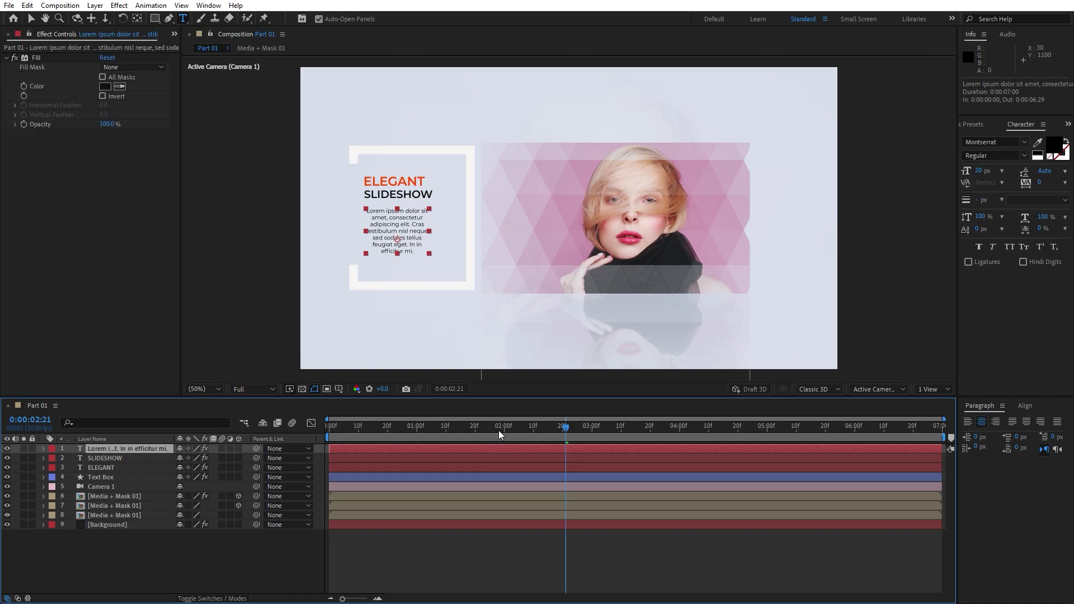
{"action": "left_click_drag", "start_coordinate": [510, 427], "coordinate": [456, 428]}
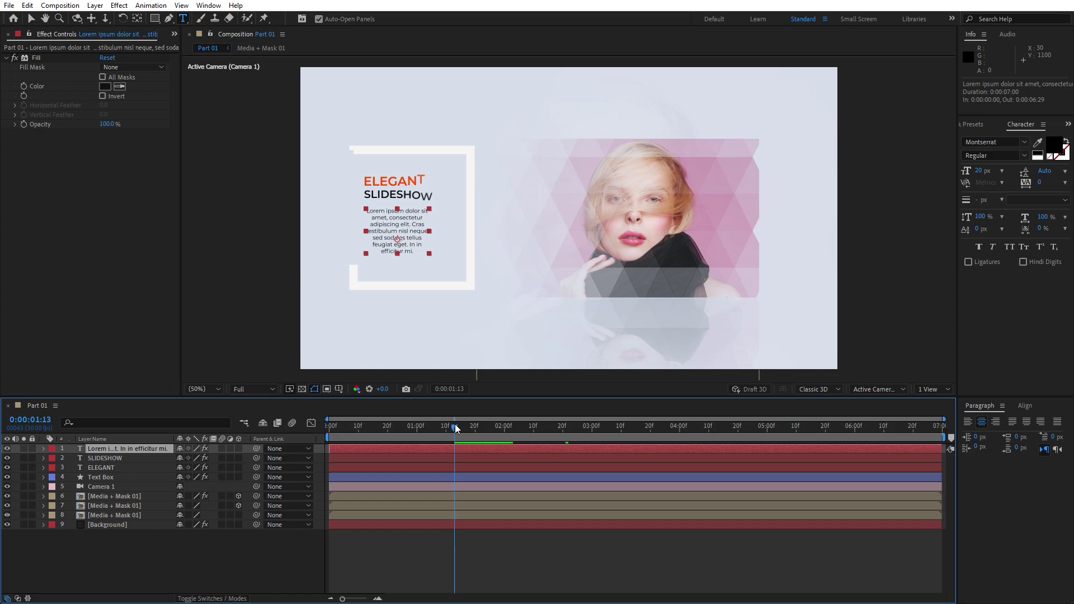
{"action": "left_click", "coordinate": [978, 123]}
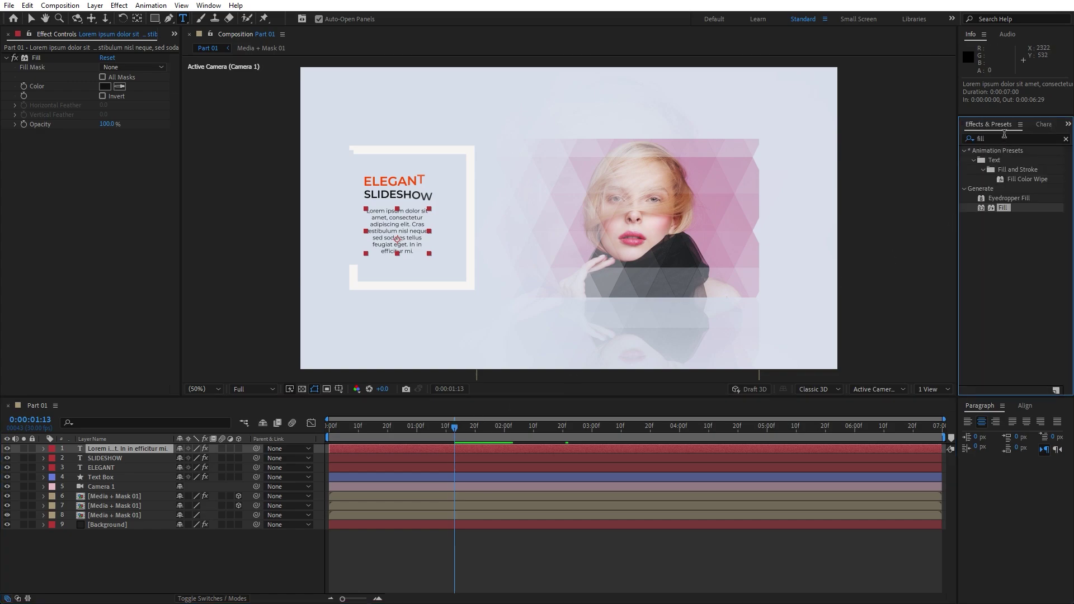
{"action": "left_click", "coordinate": [1005, 137]}
{"action": "type", "text": "type"}
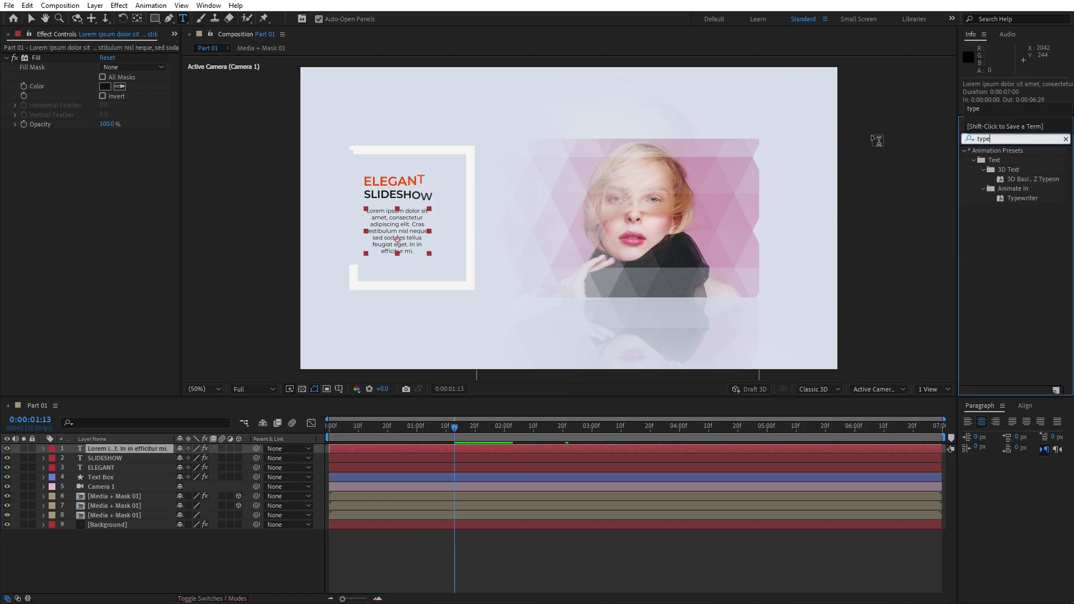
{"action": "left_click_drag", "start_coordinate": [1020, 198], "coordinate": [127, 449]}
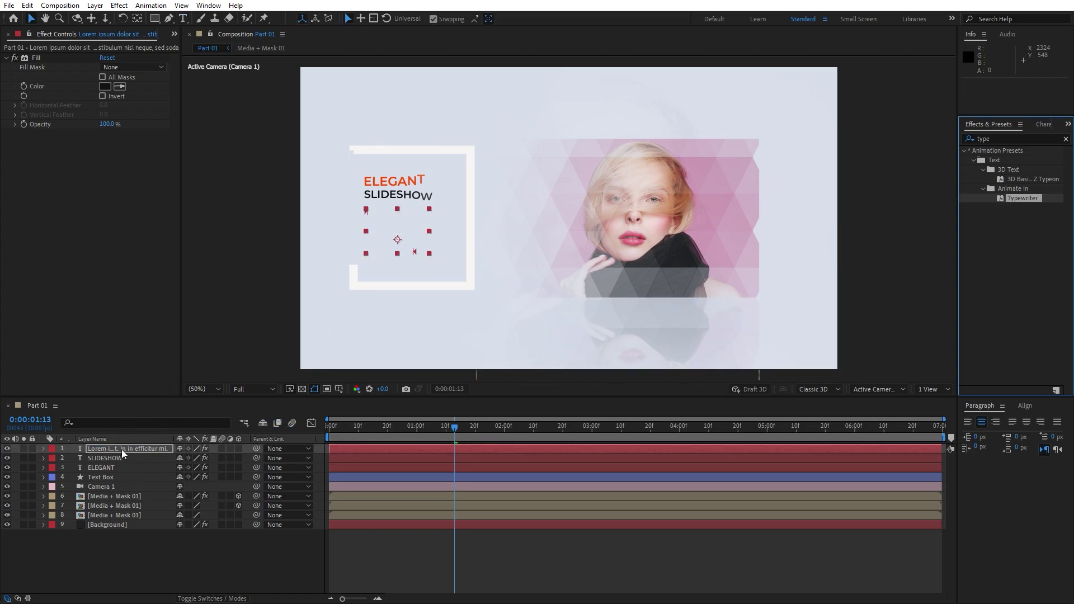
Reveal the paragraph layer's keyframes and preview its typewriter animation from 0:00:00:16
{"action": "left_click", "coordinate": [122, 449]}
{"action": "key", "text": "u"}
{"action": "left_click_drag", "start_coordinate": [455, 426], "coordinate": [372, 426]}
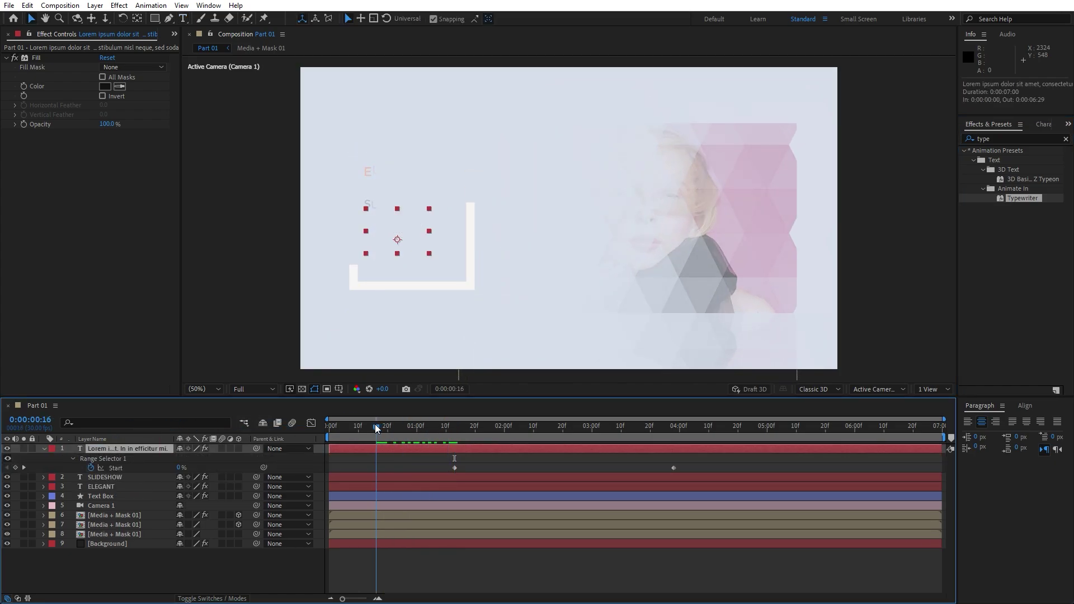
{"action": "key", "text": "space"}
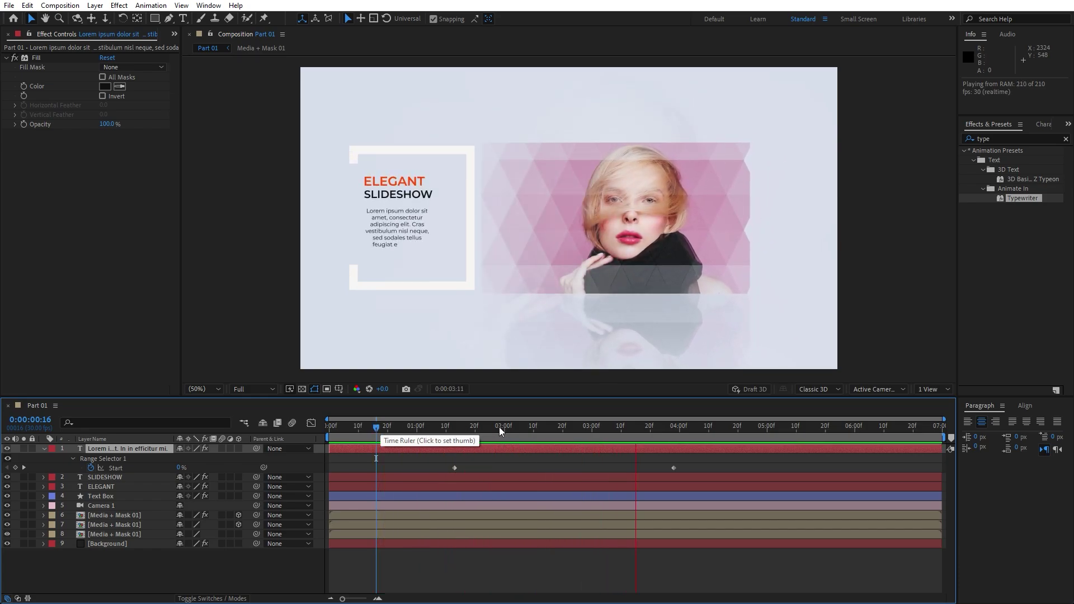
Shift both of the paragraph's Range Selector Start keyframes about ten frames earlier and preview the animation
{"action": "left_click_drag", "start_coordinate": [500, 427], "coordinate": [448, 429]}
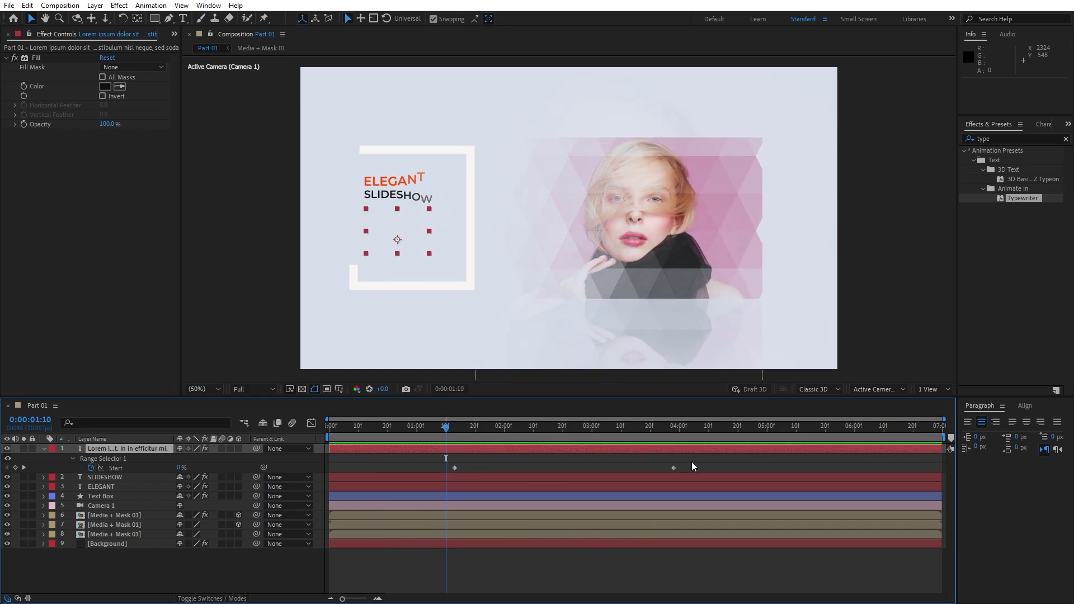
{"action": "left_click_drag", "start_coordinate": [692, 462], "coordinate": [425, 468]}
{"action": "left_click", "coordinate": [205, 569]}
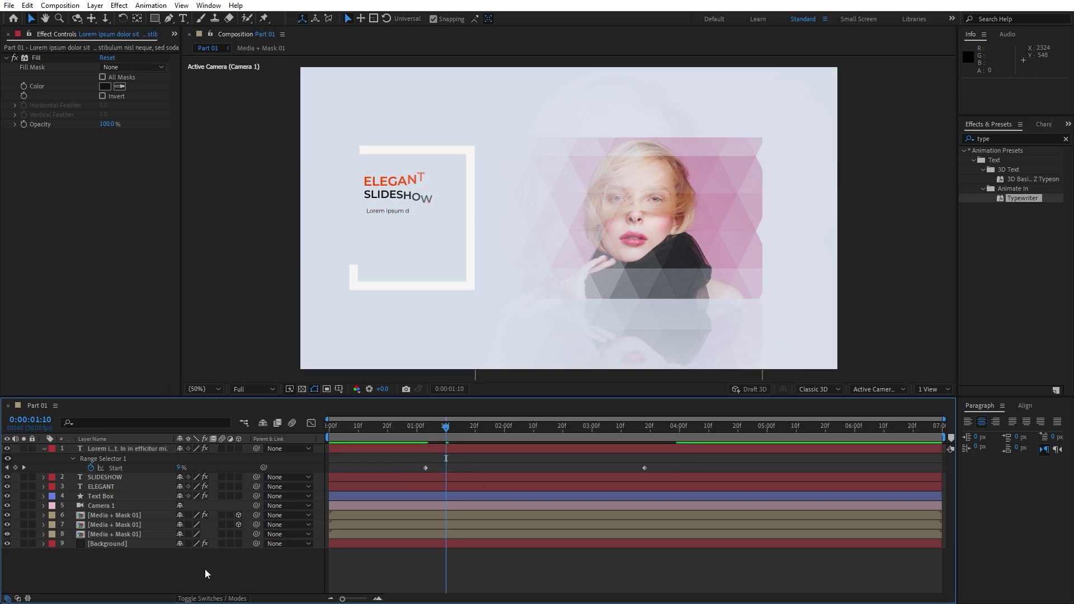
{"action": "key", "text": "space"}
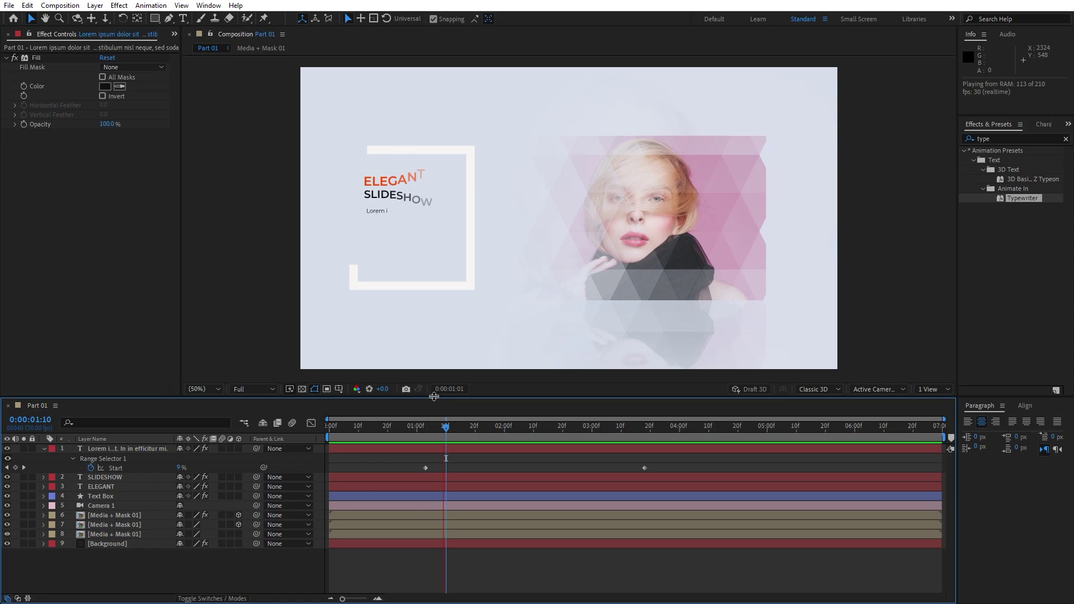
{"action": "left_click", "coordinate": [397, 427]}
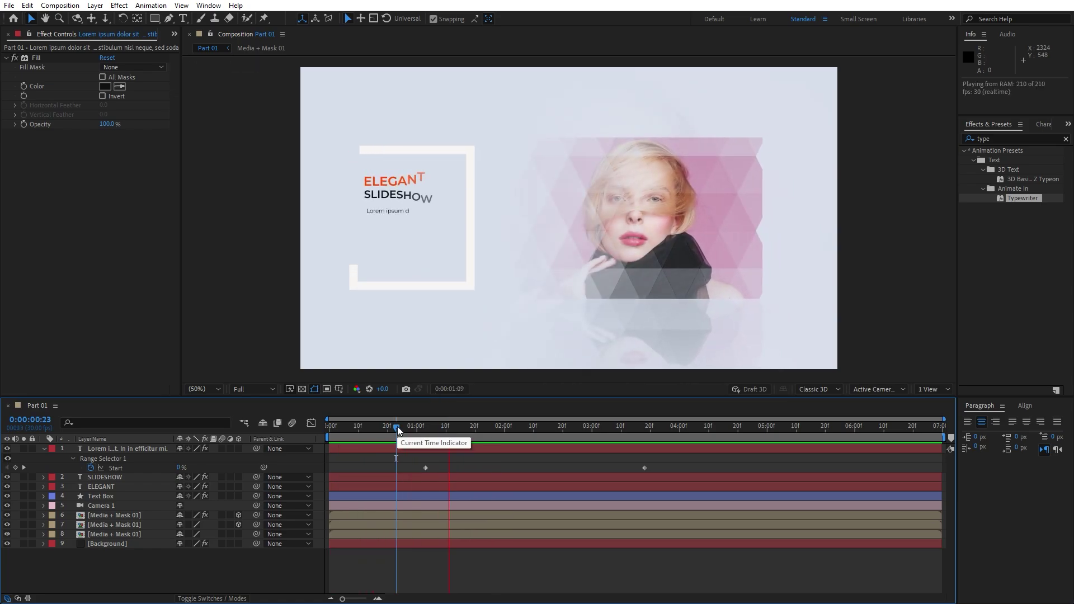
Set the Lorem ipsum paragraph's horizontal position to 340, preview the result, and collapse the layer
{"action": "left_click_drag", "start_coordinate": [427, 426], "coordinate": [531, 426]}
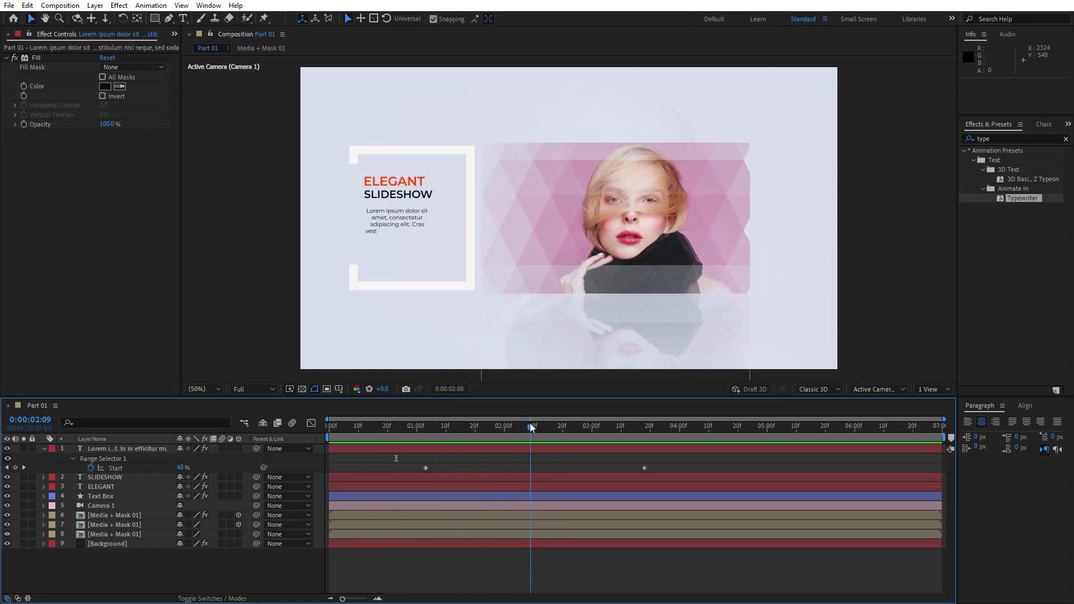
{"action": "left_click", "coordinate": [163, 449]}
{"action": "key", "text": "p"}
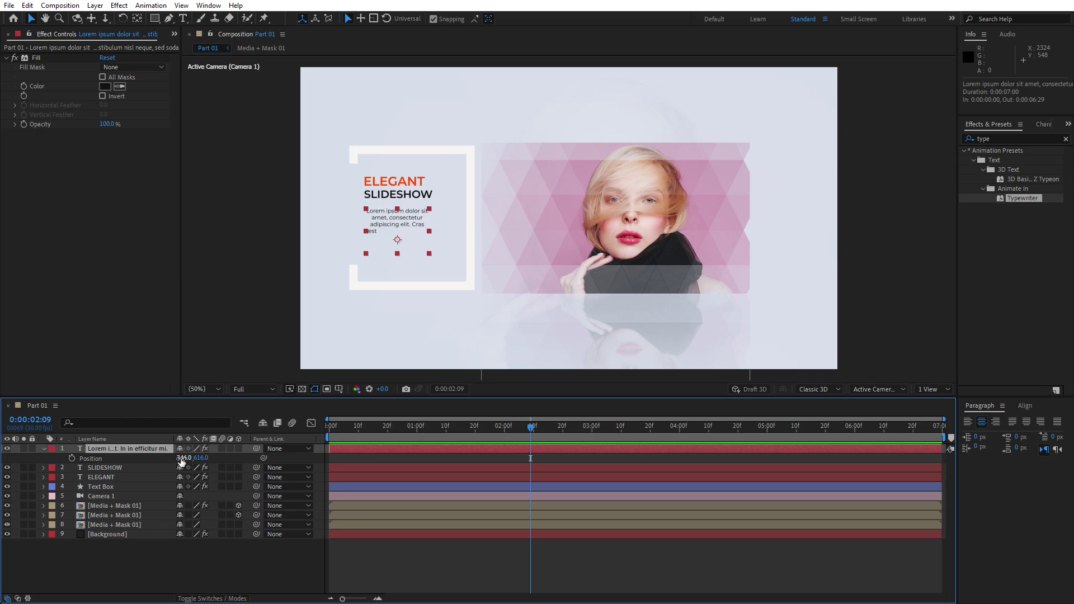
{"action": "left_click_drag", "start_coordinate": [178, 458], "coordinate": [176, 458]}
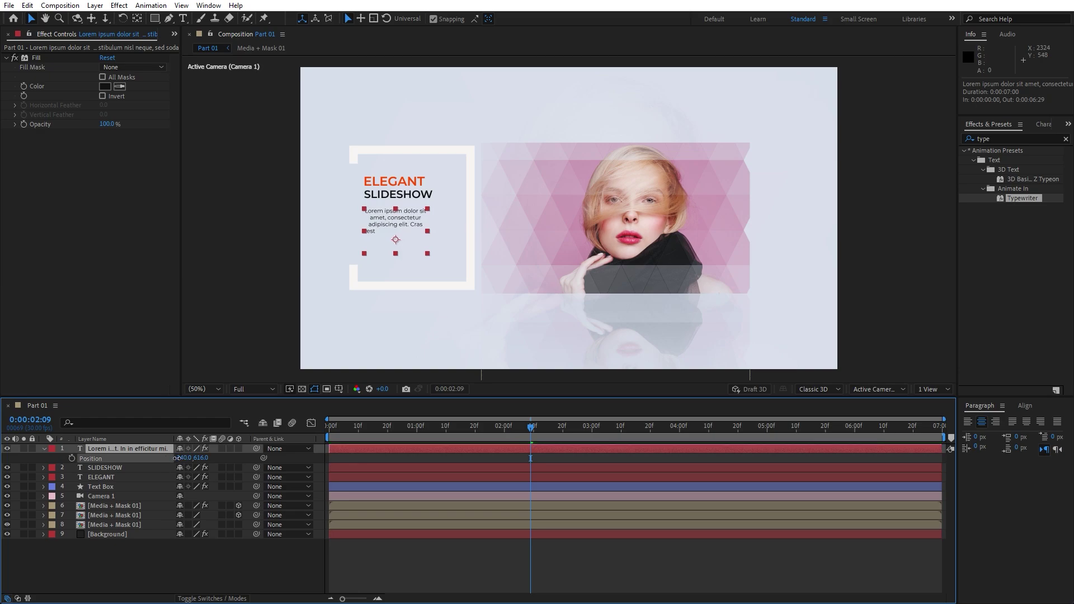
{"action": "key", "text": "space"}
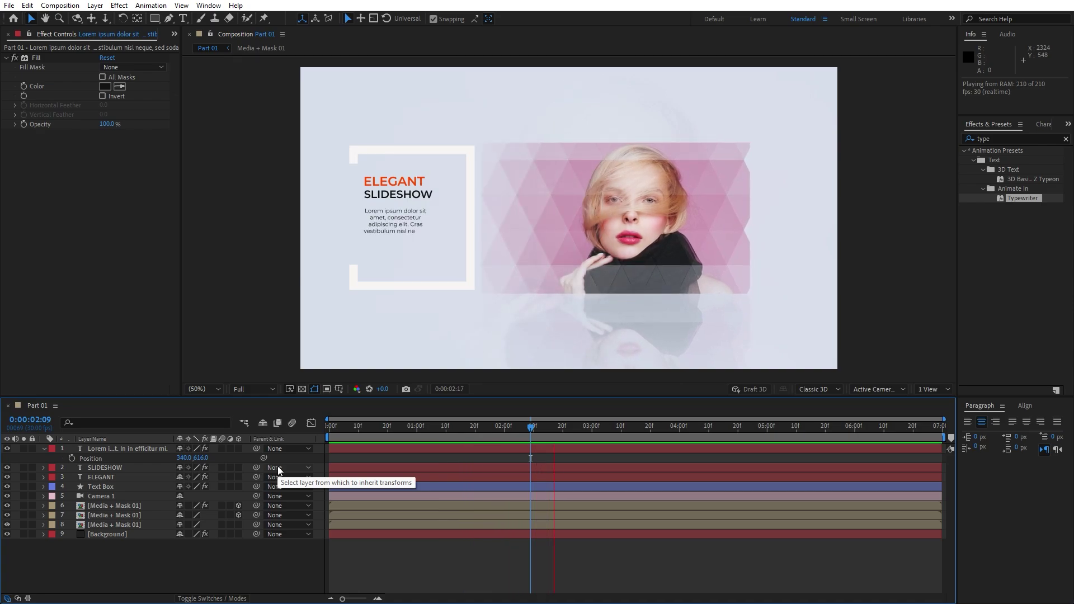
{"action": "left_click_drag", "start_coordinate": [528, 428], "coordinate": [560, 428]}
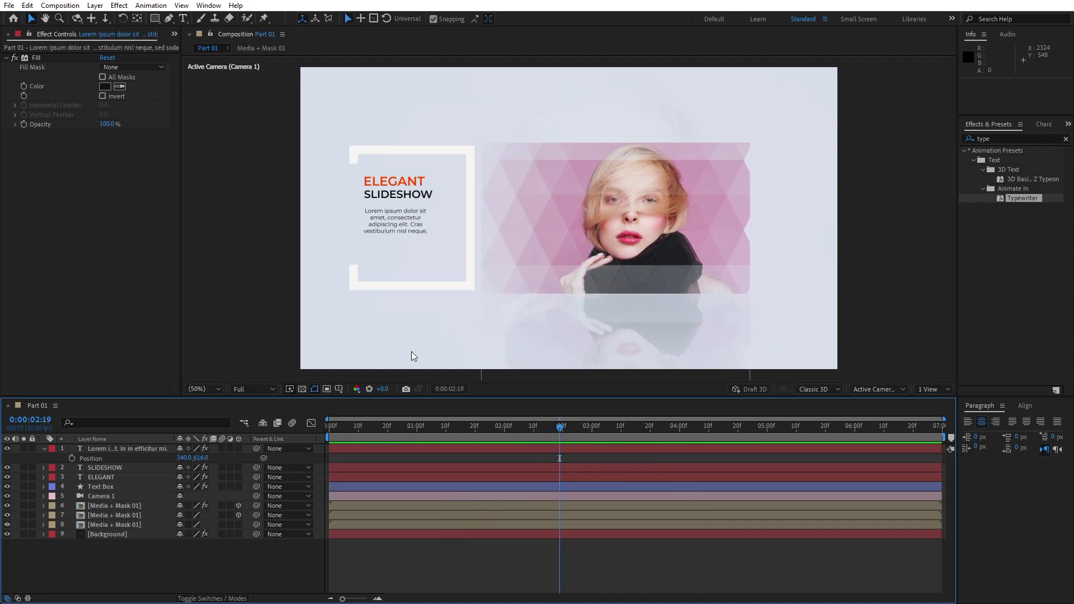
{"action": "left_click", "coordinate": [44, 448]}
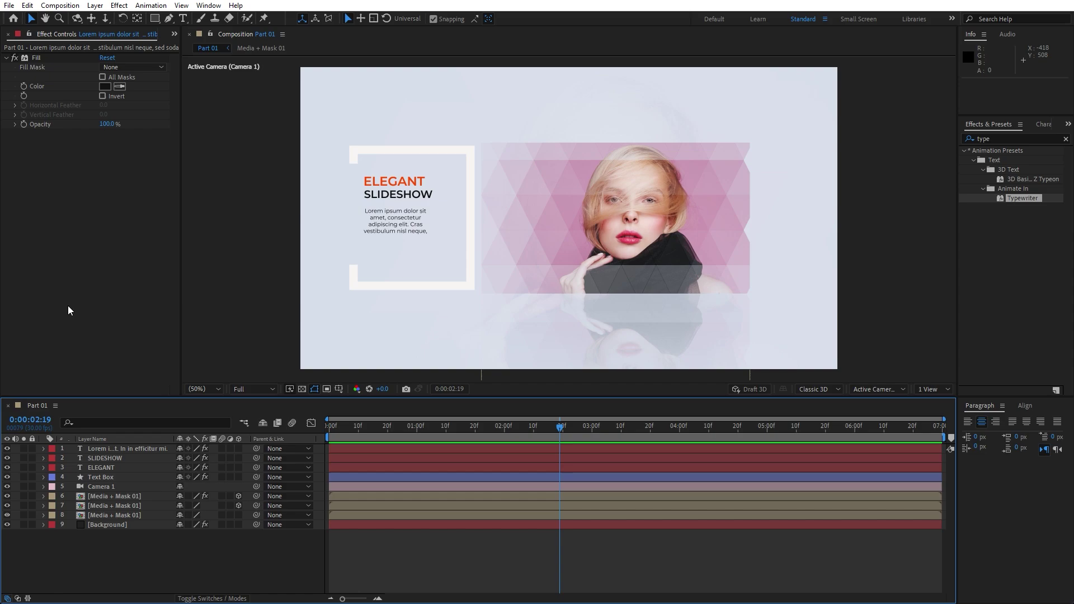
Create a new 1920 × 1080 px solid named Particles in the Part 01 composition
{"action": "left_click", "coordinate": [8, 35]}
{"action": "right_click", "coordinate": [137, 562]}
{"action": "mouse_move", "coordinate": [185, 429]}
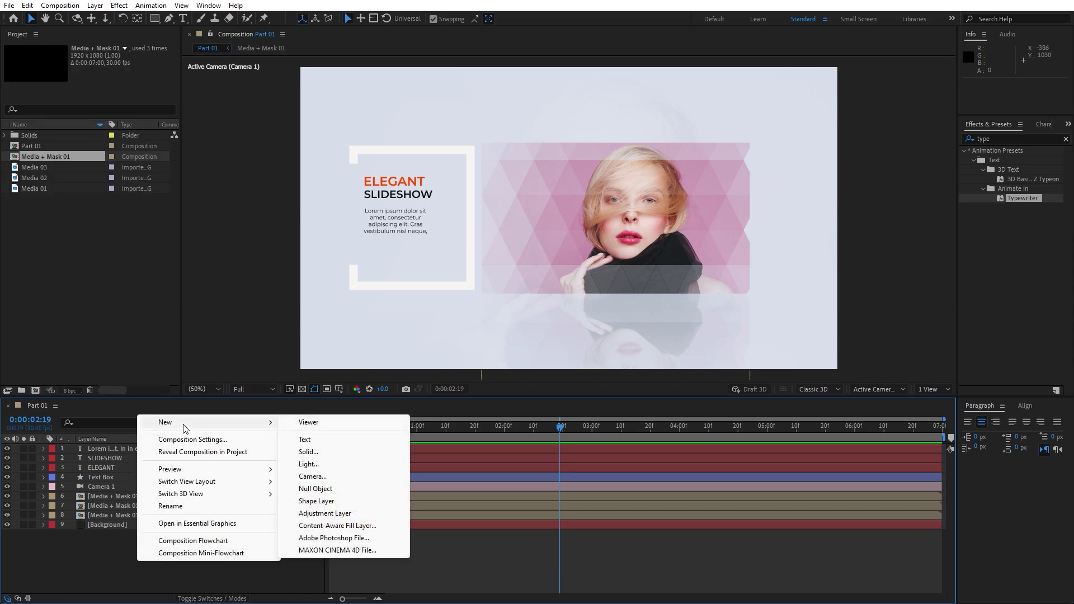
{"action": "left_click", "coordinate": [321, 453]}
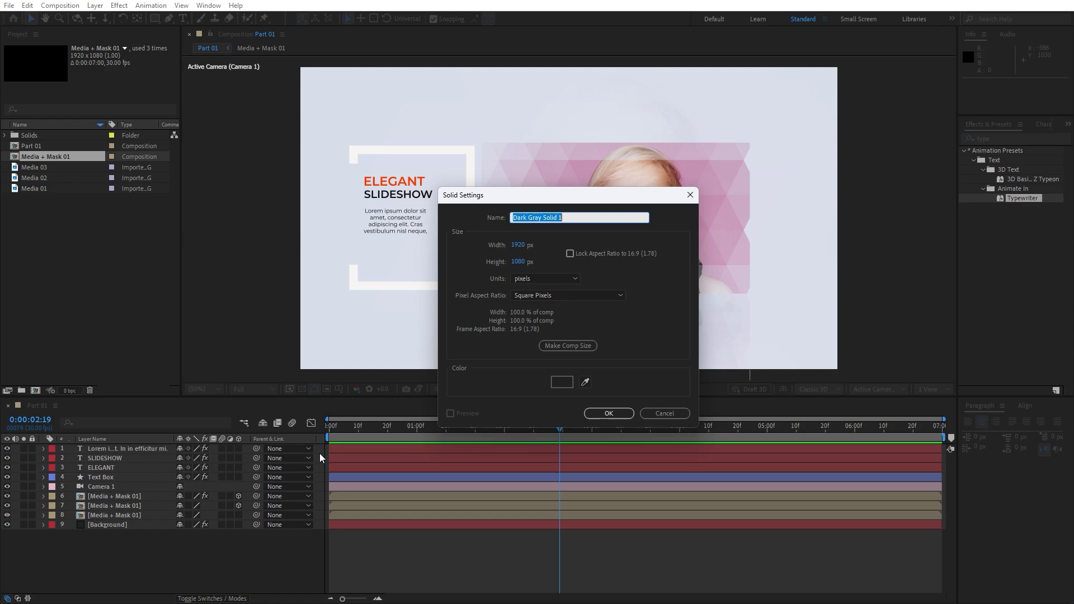
{"action": "type", "text": "Particles"}
{"action": "left_click", "coordinate": [609, 413]}
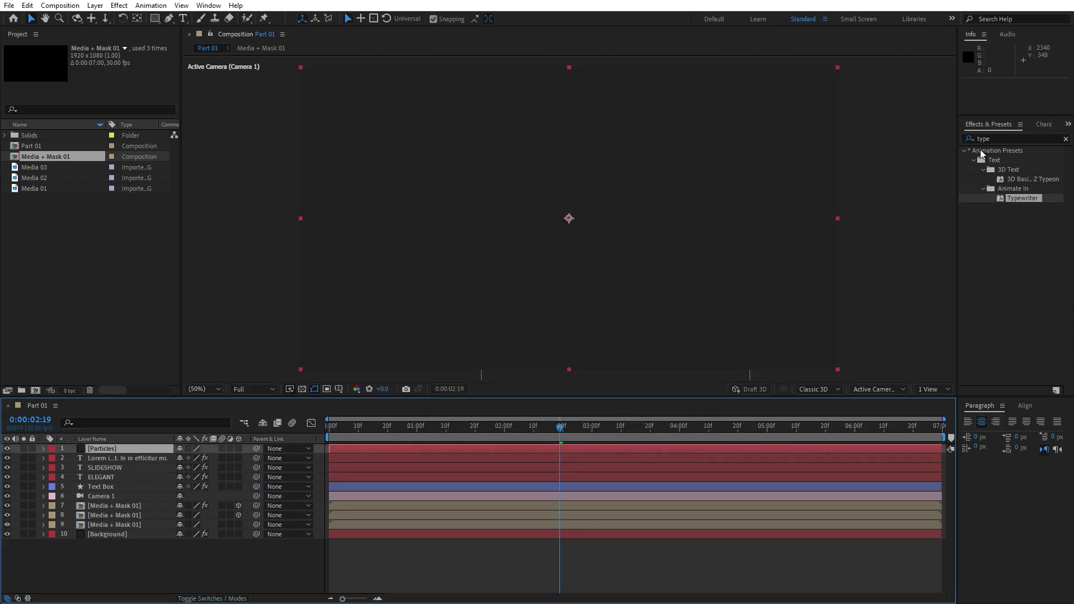
Find the CC Star Burst effect and apply it to the Particles solid
{"action": "left_click", "coordinate": [1003, 136]}
{"action": "type", "text": "st"}
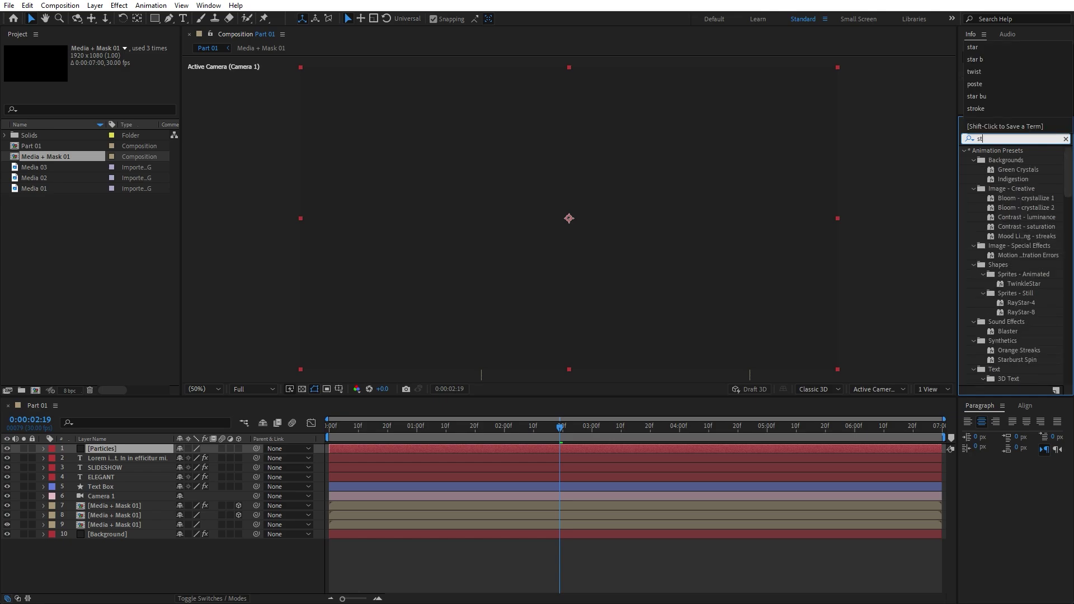
{"action": "type", "text": "ar by="}
{"action": "key", "text": "BackSpace"}
{"action": "key", "text": "BackSpace"}
{"action": "type", "text": "u"}
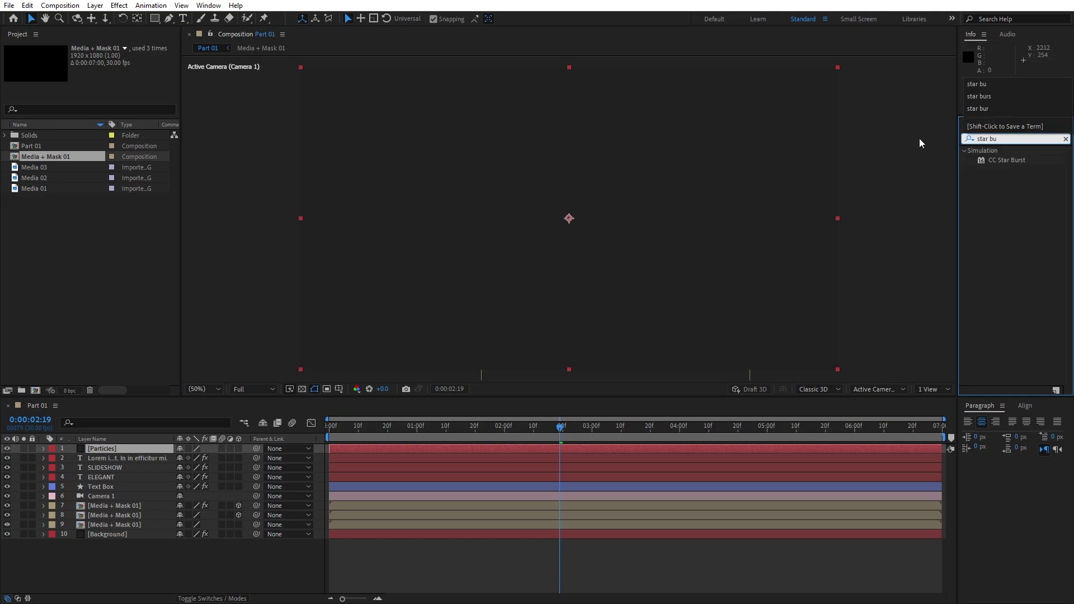
{"action": "left_click_drag", "start_coordinate": [1004, 160], "coordinate": [84, 449]}
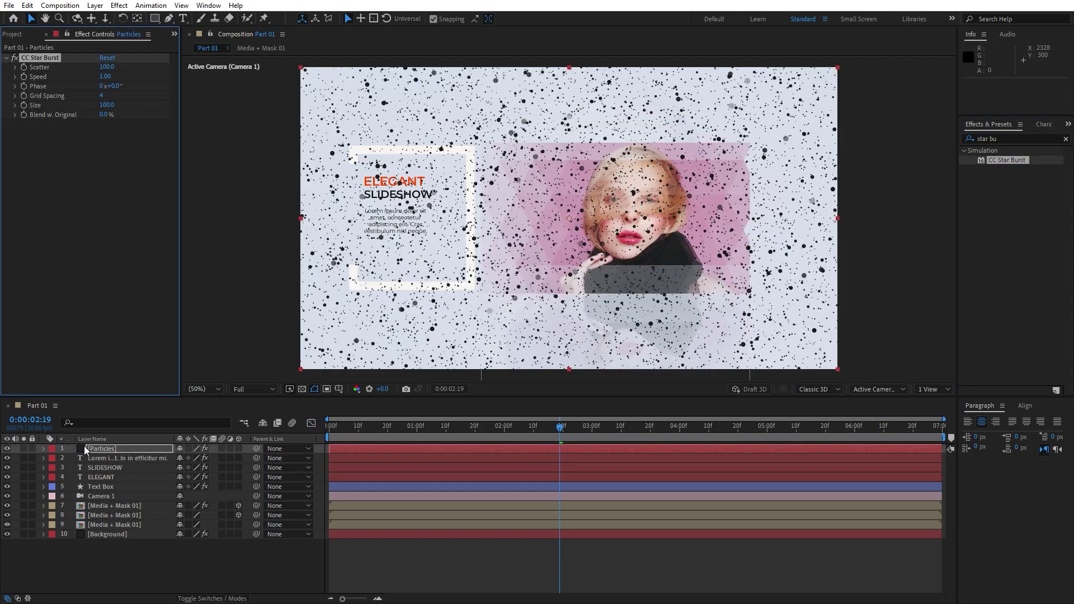
Set the CC Star Burst effect's Scatter to 200, Speed to 0.05 and Size to 25
{"action": "left_click", "coordinate": [106, 67]}
{"action": "type", "text": "200"}
{"action": "key", "text": "Tab"}
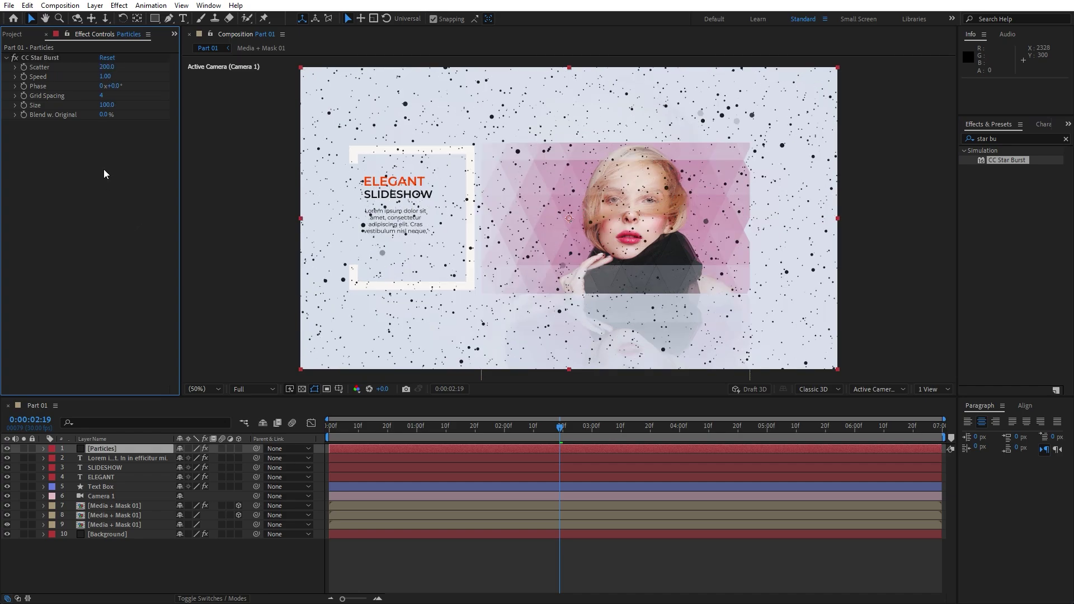
{"action": "type", "text": "0"}
{"action": "key", "text": "Return"}
{"action": "left_click", "coordinate": [108, 105]}
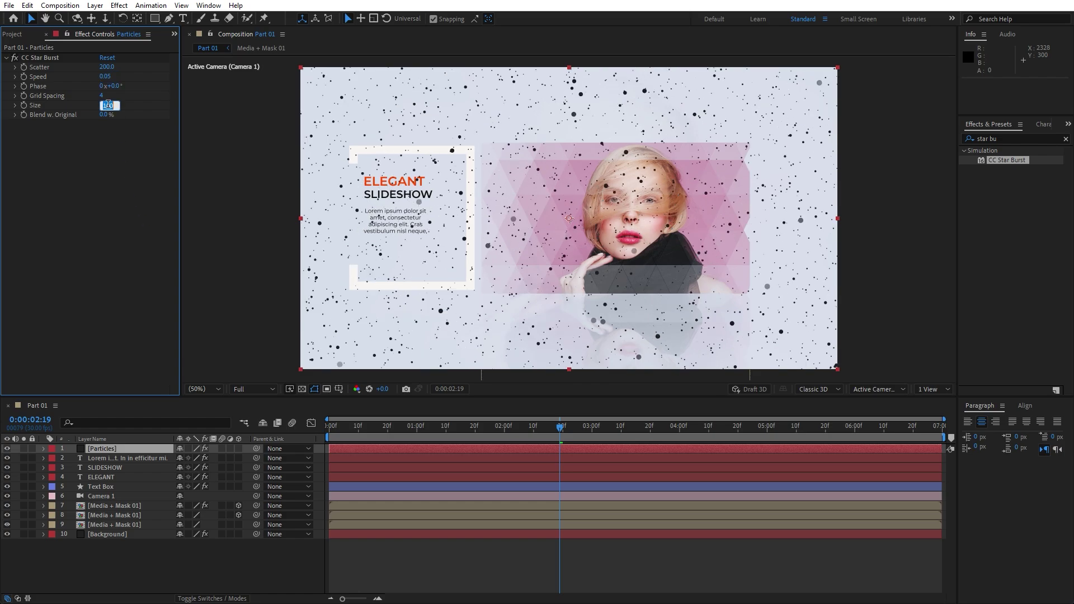
{"action": "type", "text": "25"}
{"action": "key", "text": "Return"}
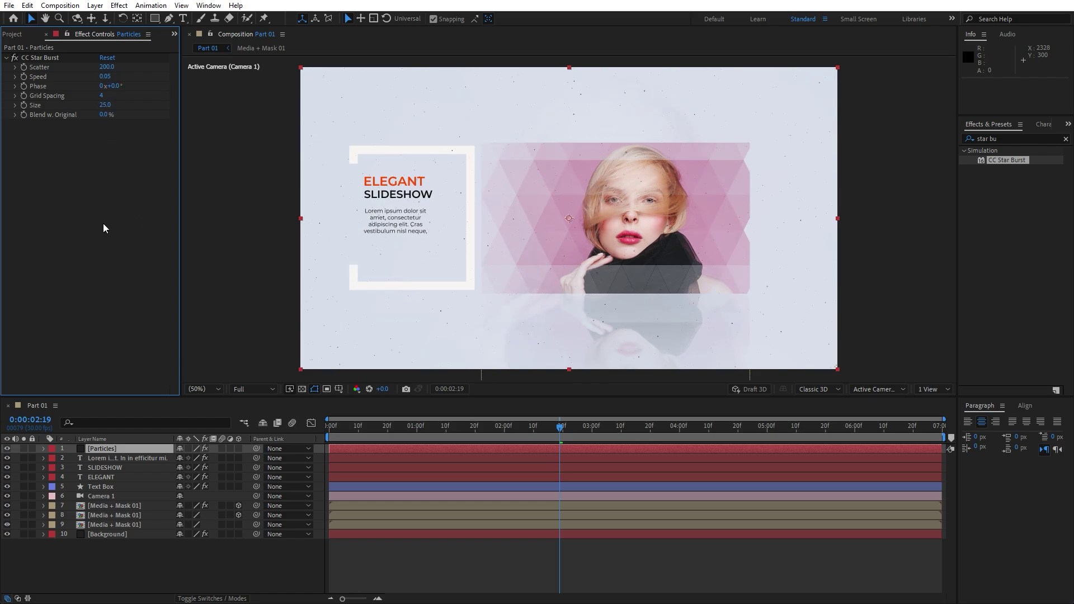
Find the Tritone color correction effect and apply it to the Particles layer
{"action": "left_click", "coordinate": [1008, 136]}
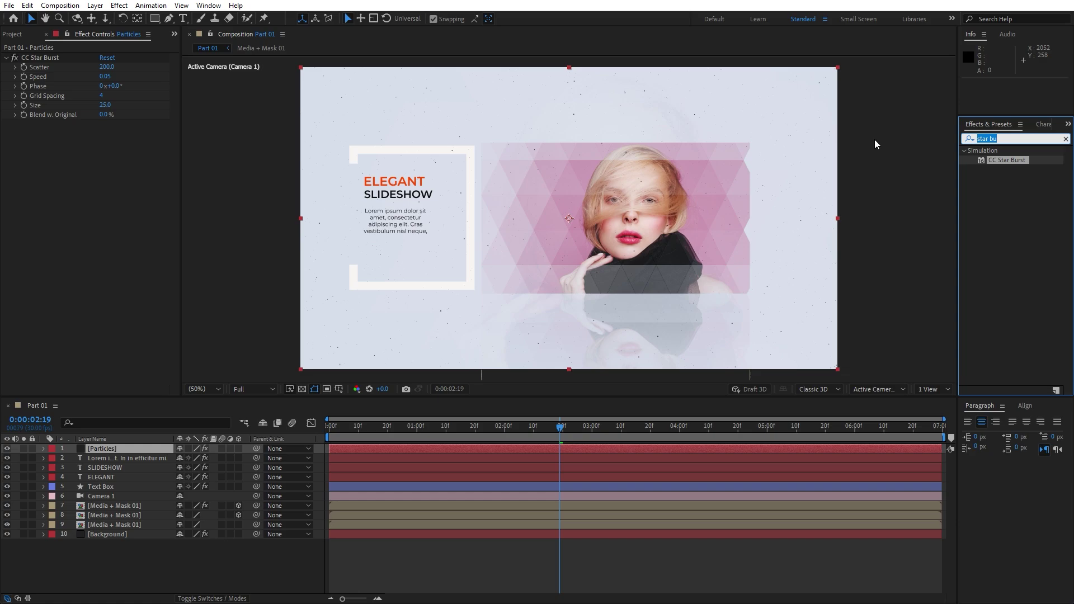
{"action": "type", "text": "trito"}
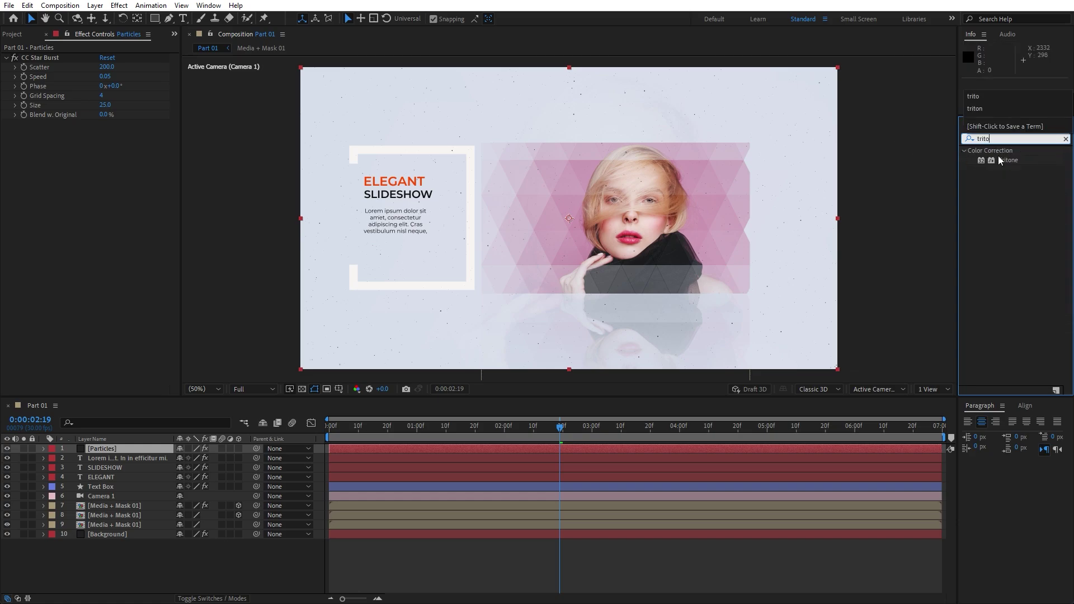
{"action": "left_click_drag", "start_coordinate": [999, 159], "coordinate": [146, 449]}
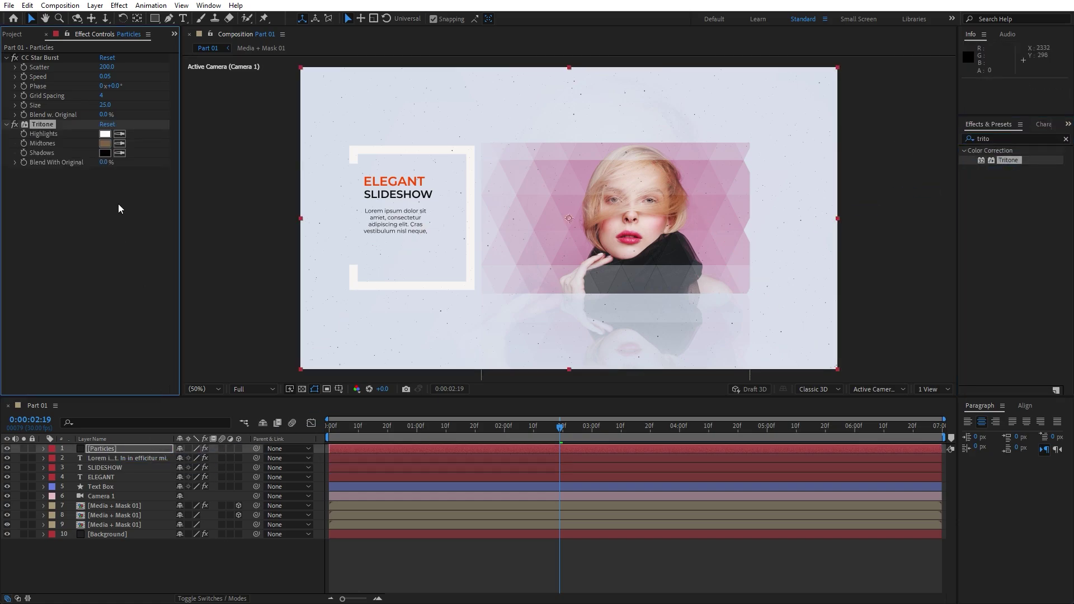
Set the Tritone Midtones and Shadows colors to white (FFFFFF) and preview the composition from the start
{"action": "left_click", "coordinate": [105, 144]}
{"action": "left_click_drag", "start_coordinate": [663, 420], "coordinate": [562, 347]}
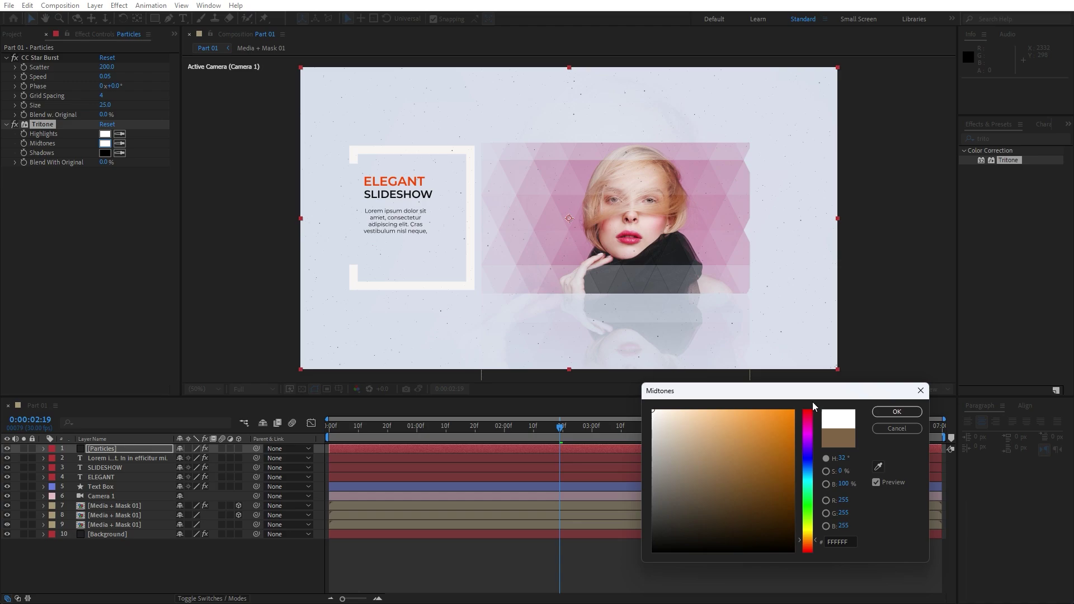
{"action": "left_click", "coordinate": [897, 412]}
{"action": "left_click", "coordinate": [104, 152]}
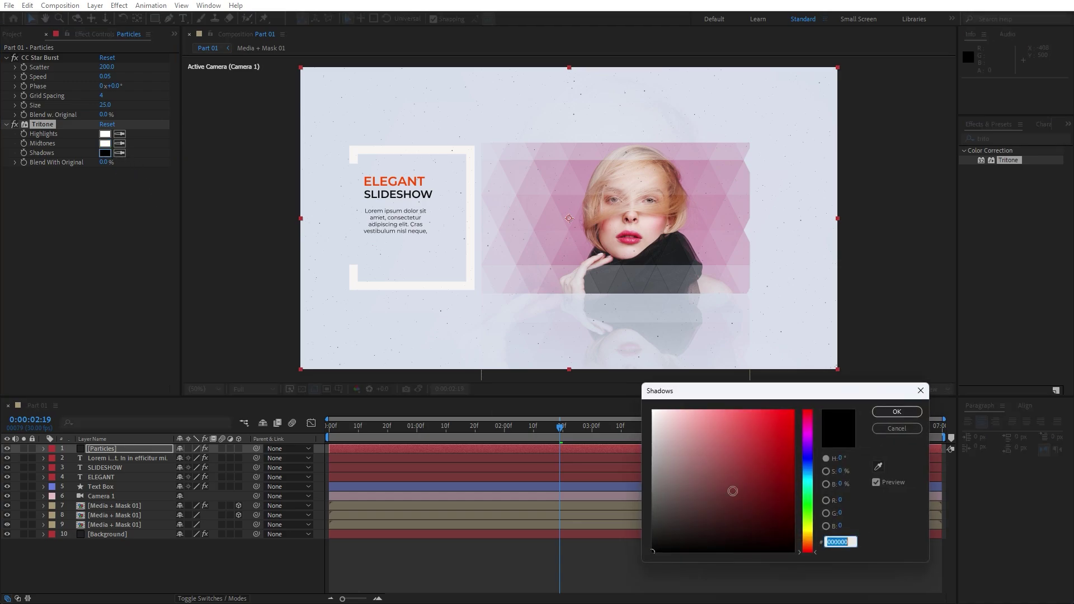
{"action": "left_click_drag", "start_coordinate": [733, 492], "coordinate": [567, 364]}
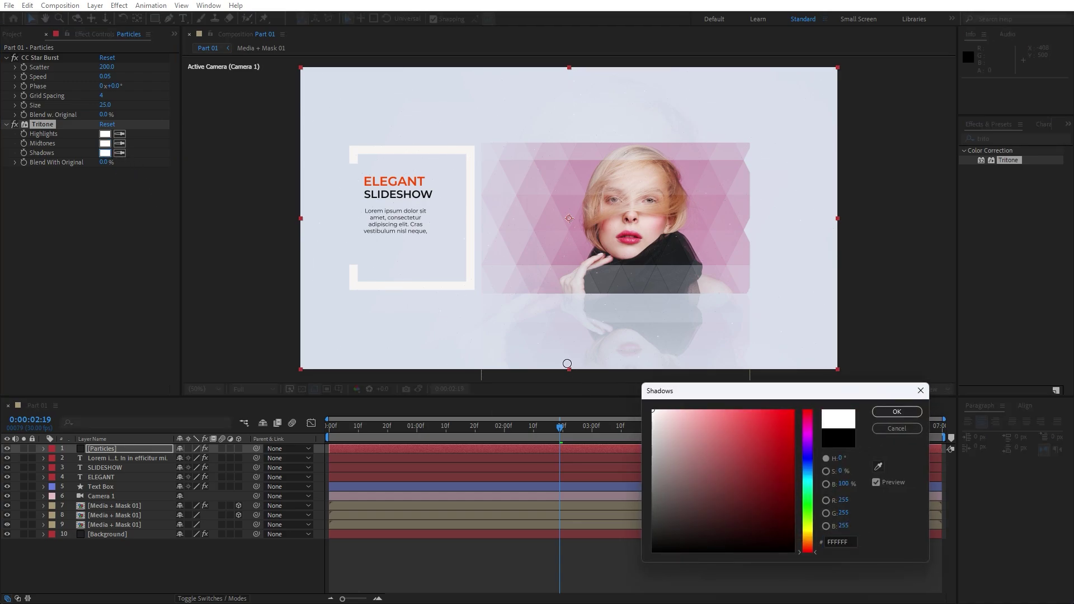
{"action": "left_click", "coordinate": [895, 412]}
{"action": "left_click_drag", "start_coordinate": [558, 433], "coordinate": [330, 428]}
{"action": "key", "text": "slash"}
{"action": "key", "text": "space"}
{"action": "key", "text": "comma"}
{"action": "key", "text": "comma"}
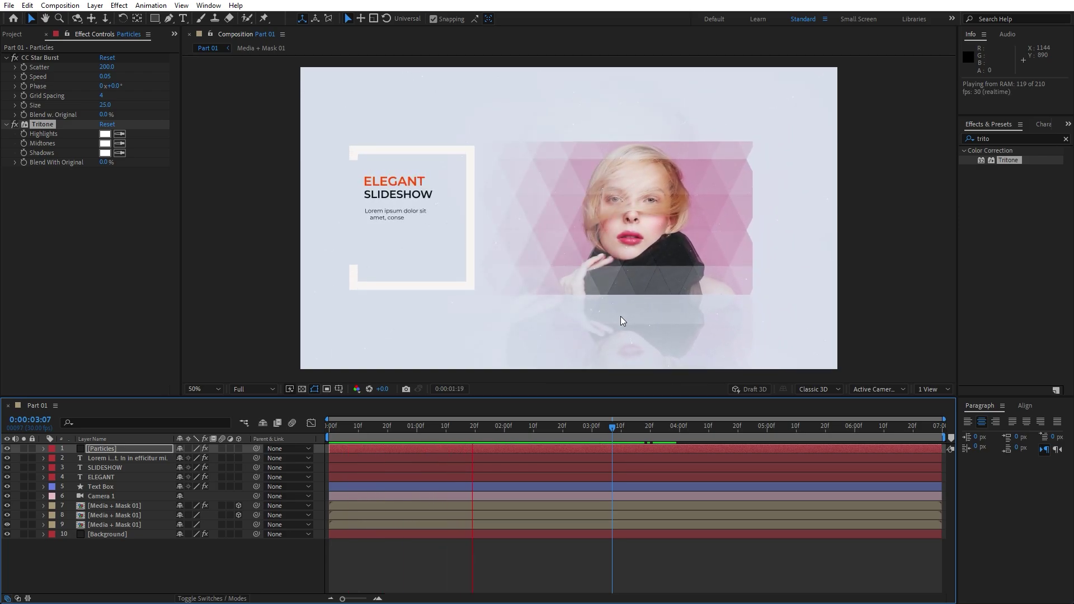
Set the CC Star Burst effect's Size to 40 and check the particles around 0:00:03:19
{"action": "left_click", "coordinate": [574, 431]}
{"action": "left_click_drag", "start_coordinate": [586, 433], "coordinate": [595, 430]}
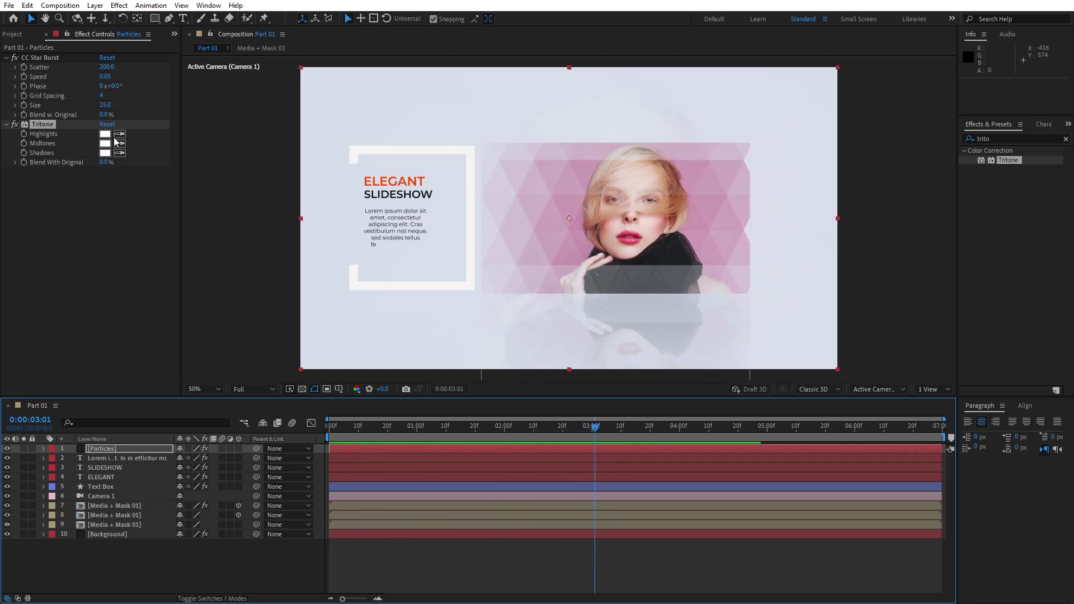
{"action": "left_click", "coordinate": [106, 105]}
{"action": "type", "text": "40"}
{"action": "key", "text": "Return"}
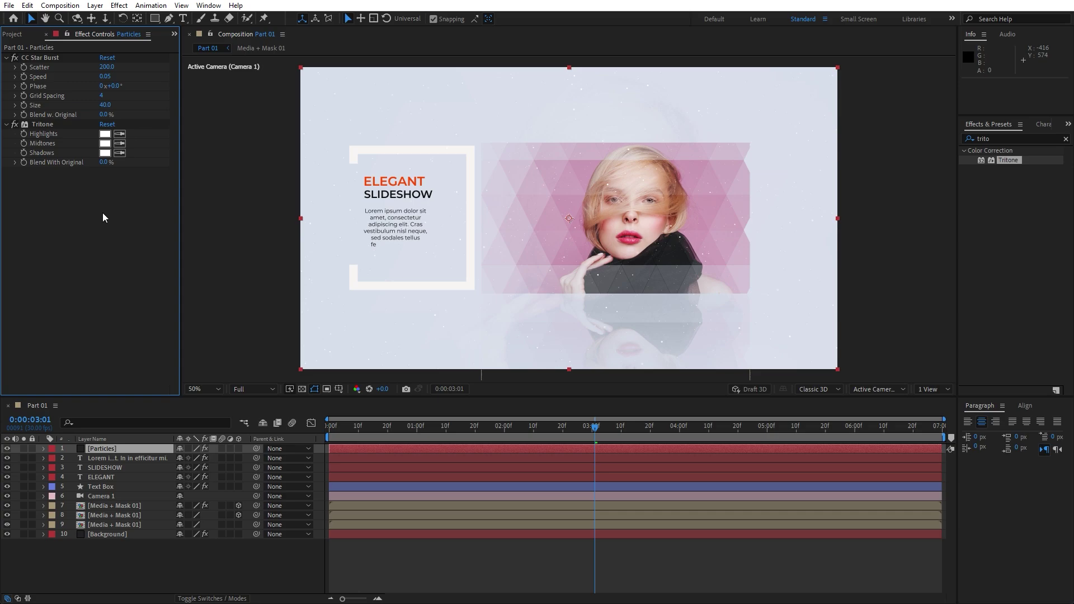
{"action": "left_click_drag", "start_coordinate": [596, 431], "coordinate": [649, 436]}
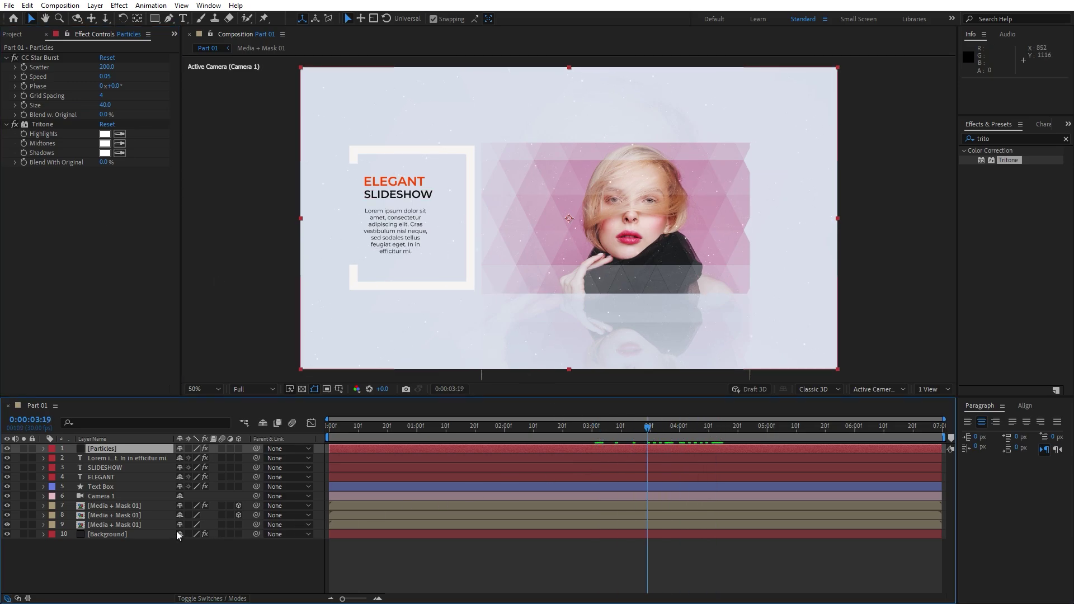
Duplicate the 3D Media + Mask 01 layer without effects twice and move one copy above the Particles layer
{"action": "left_click", "coordinate": [123, 516]}
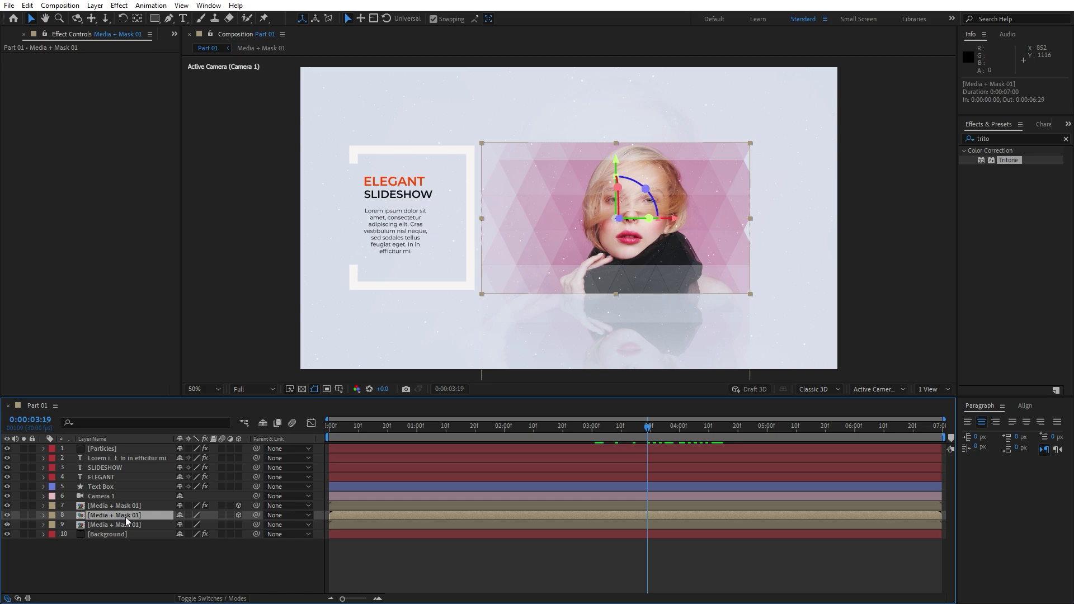
{"action": "key", "text": "ctrl+d"}
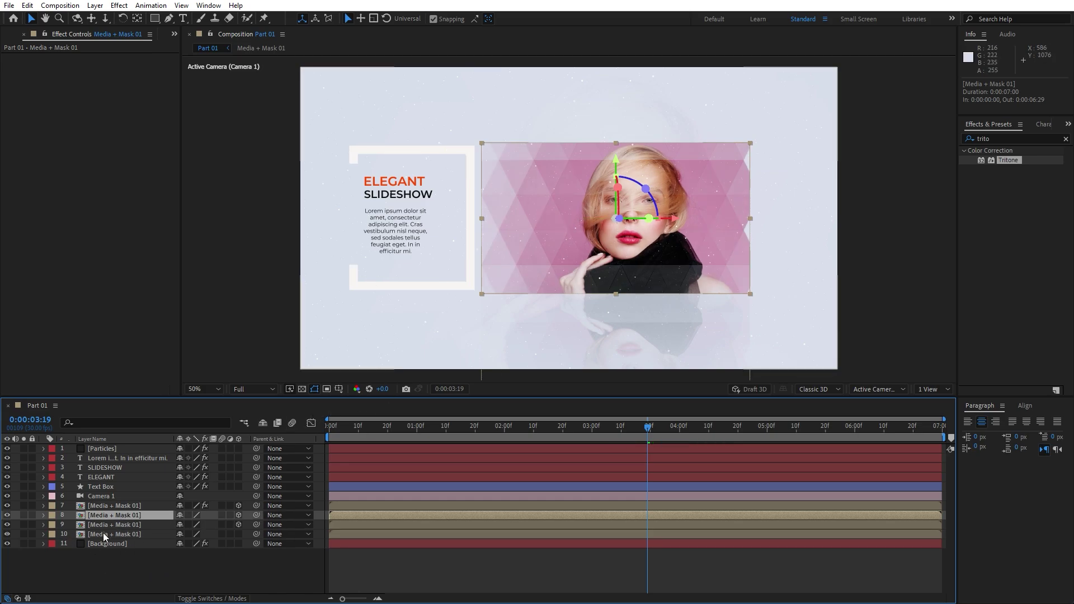
{"action": "left_click", "coordinate": [109, 507]}
{"action": "left_click", "coordinate": [109, 517]}
{"action": "key", "text": "ctrl+d"}
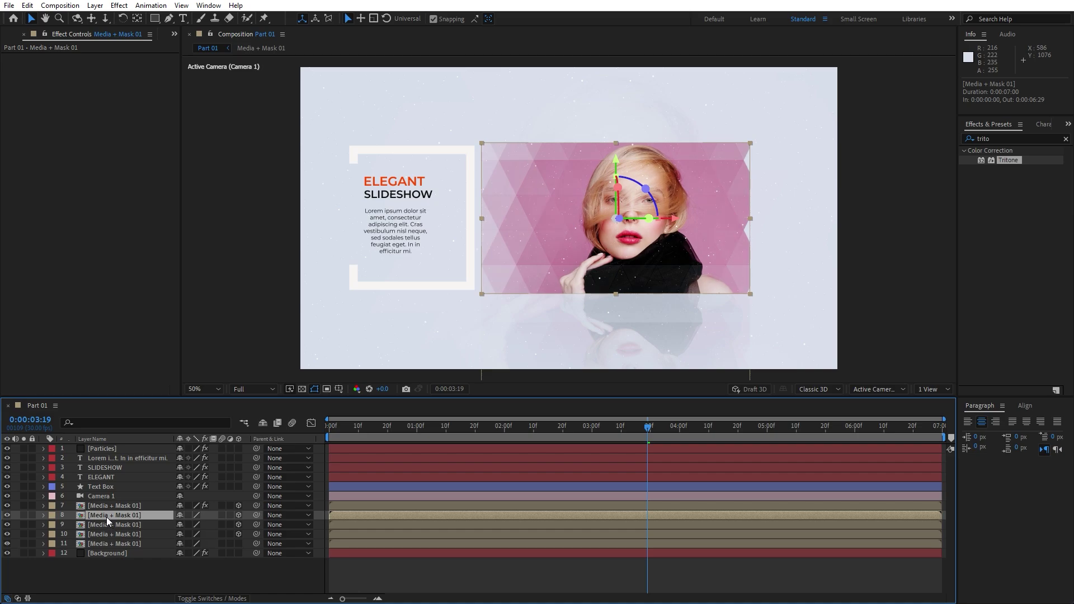
{"action": "left_click_drag", "start_coordinate": [122, 521], "coordinate": [122, 446]}
Set the Particles layer's track matte to Alpha Inverted using the Media + Mask 01 copy above it, and preview the result
{"action": "left_click", "coordinate": [115, 457]}
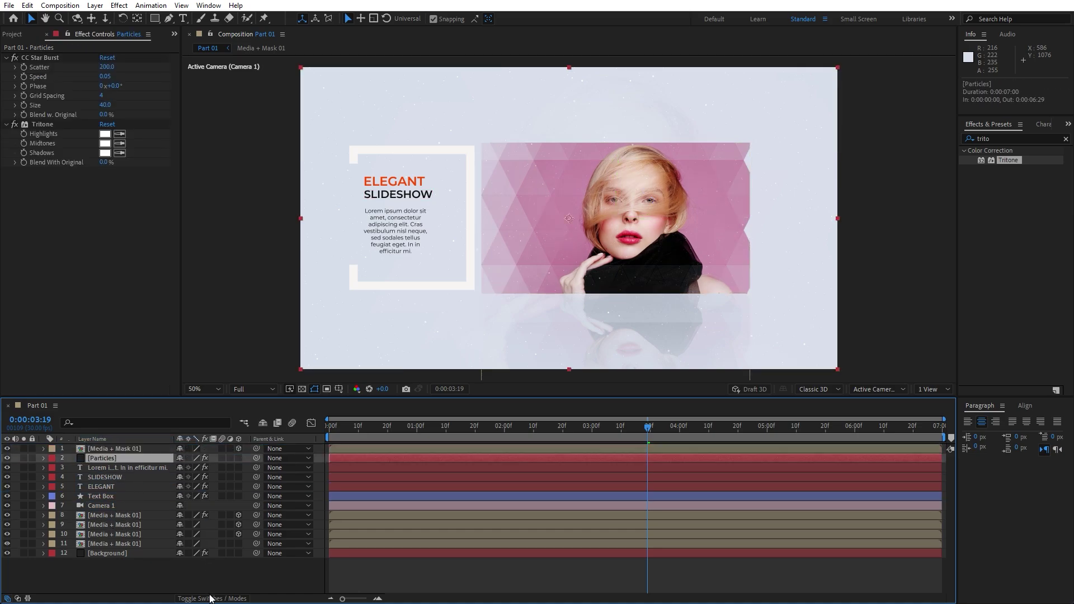
{"action": "key", "text": "F4"}
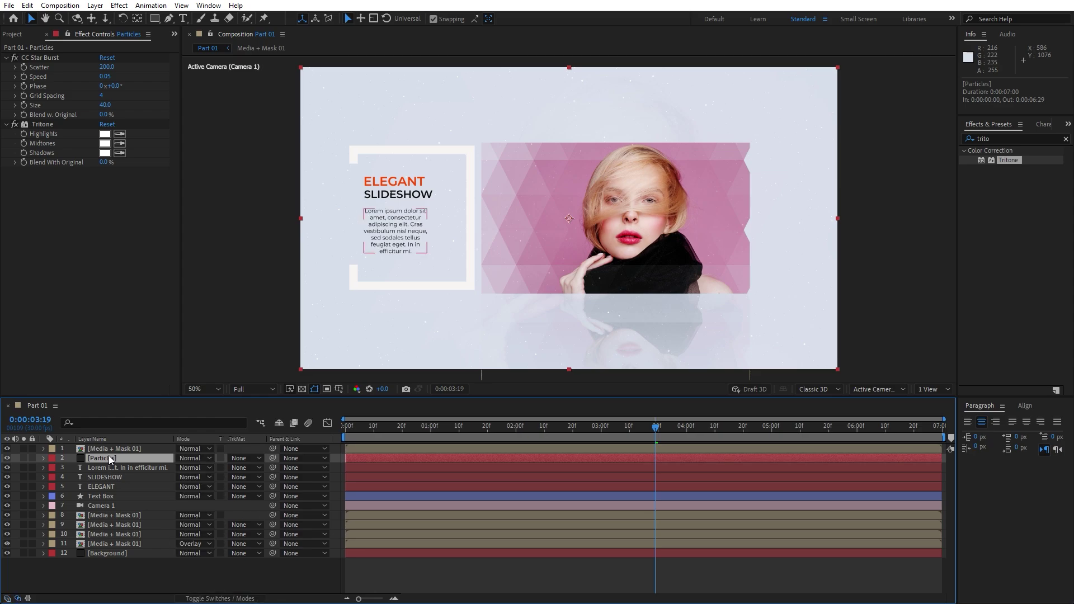
{"action": "left_click", "coordinate": [242, 459]}
{"action": "left_click", "coordinate": [287, 500]}
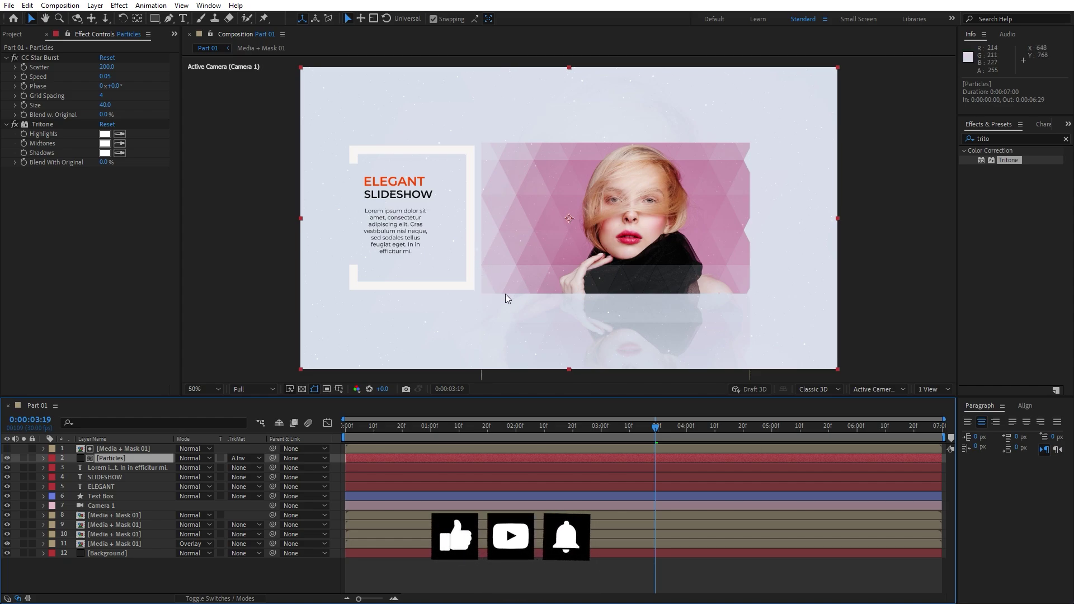
{"action": "left_click_drag", "start_coordinate": [523, 434], "coordinate": [462, 429]}
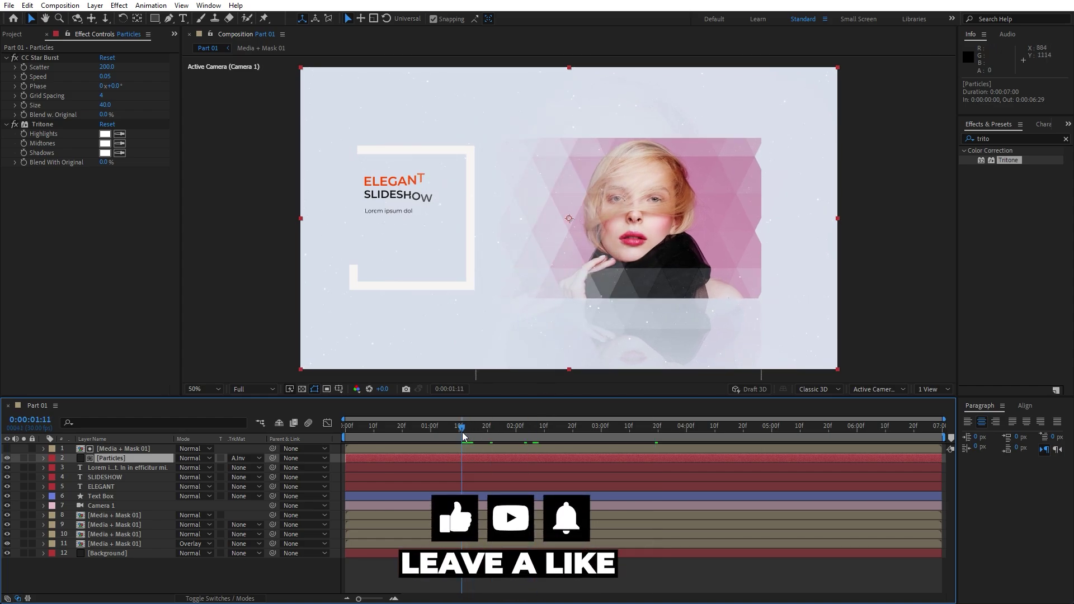
{"action": "key", "text": "space"}
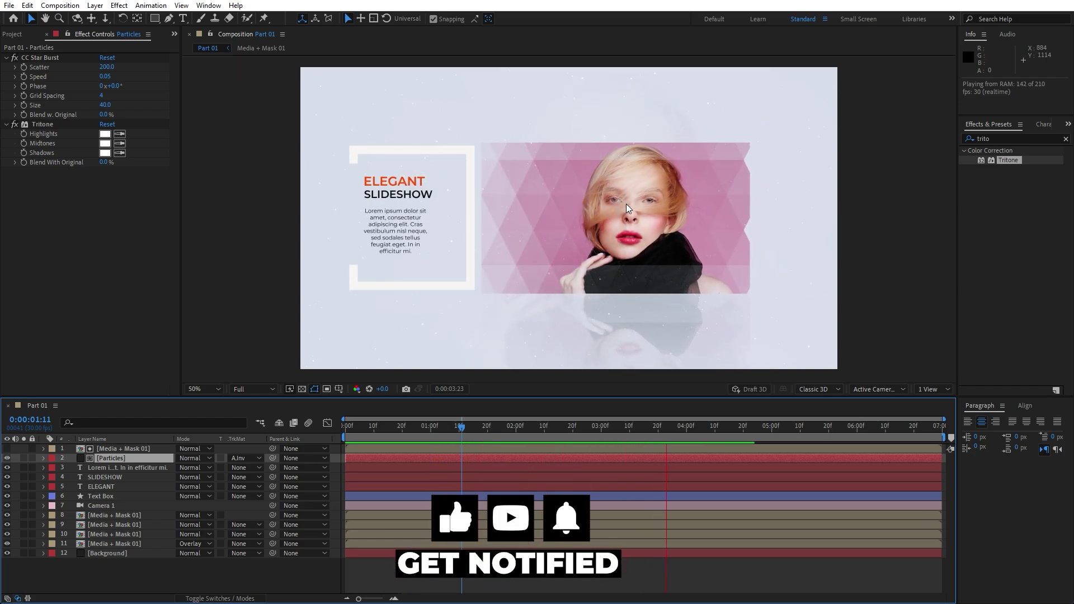
{"action": "left_click", "coordinate": [172, 577]}
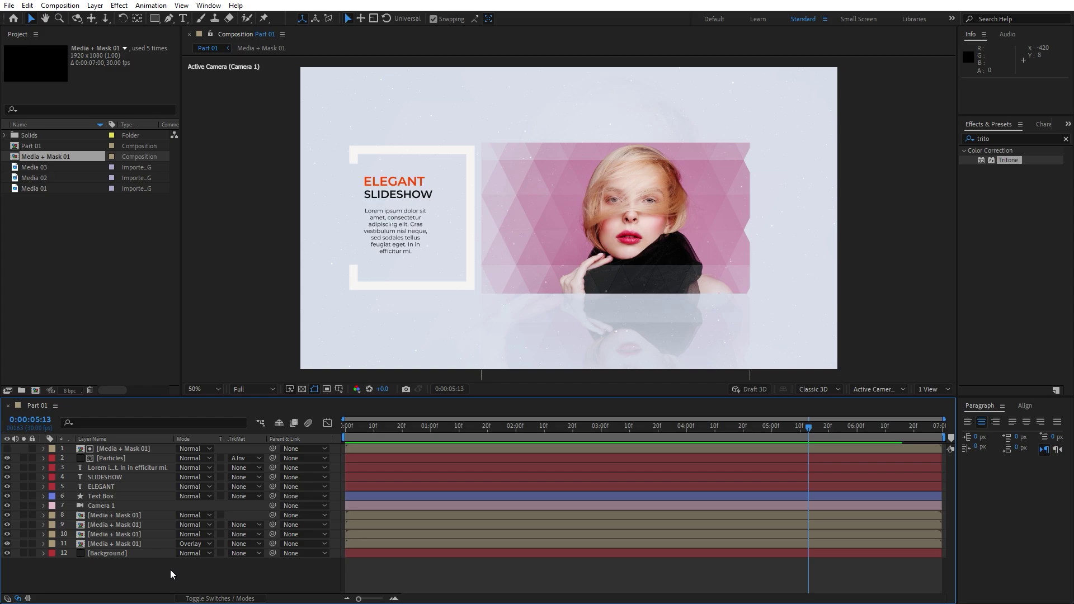
Create a new 1920 × 1080 px composition named Final with a duration of 0:00:30:00
{"action": "left_click", "coordinate": [35, 390]}
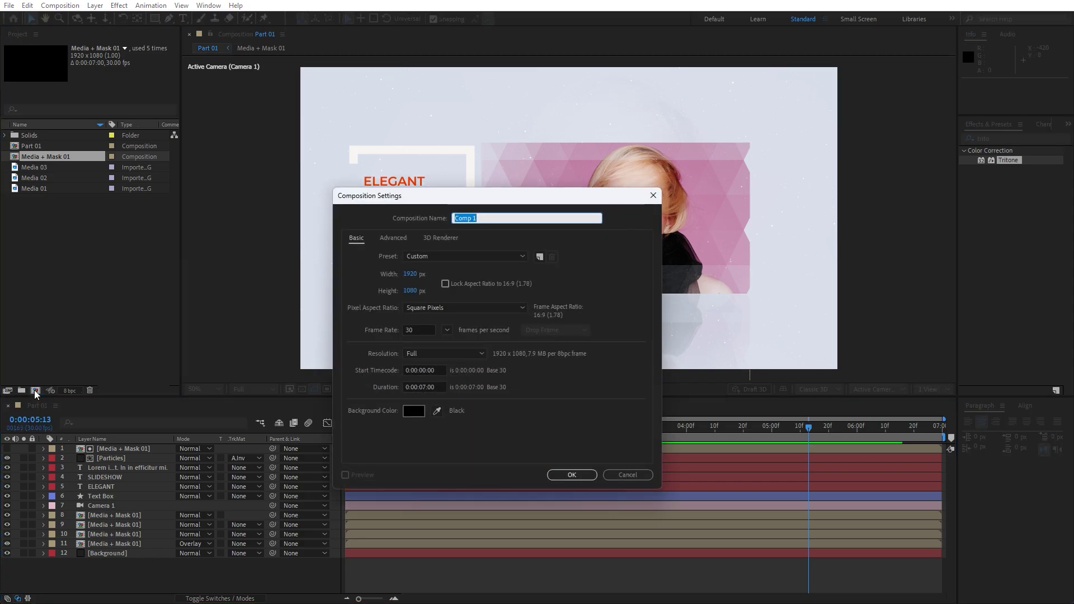
{"action": "type", "text": "Final"}
{"action": "left_click", "coordinate": [424, 387]}
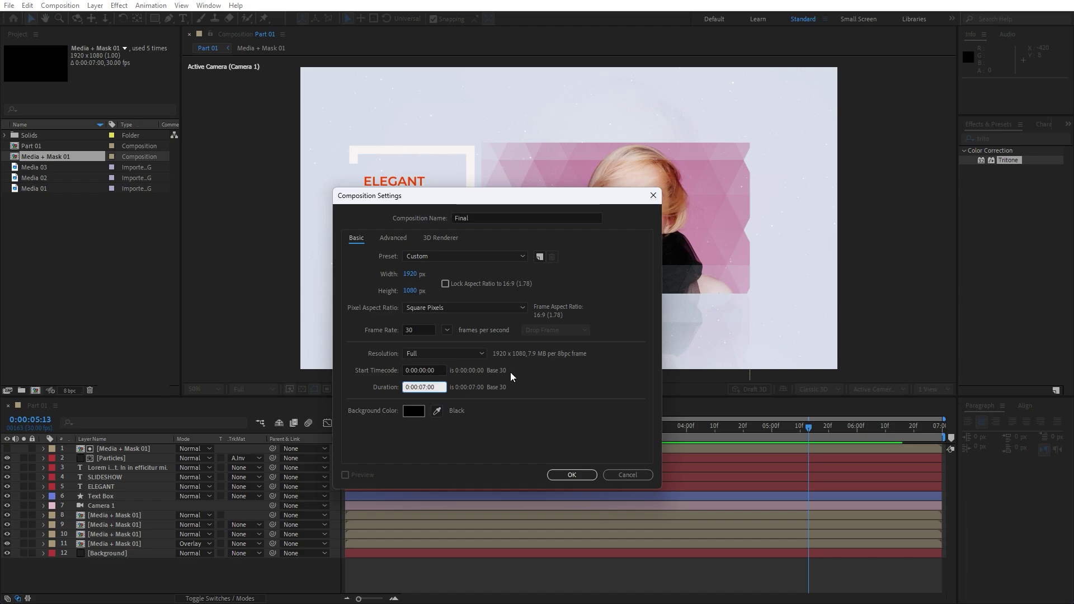
{"action": "key", "text": "BackSpace"}
{"action": "key", "text": "BackSpace"}
{"action": "type", "text": "30"}
{"action": "left_click", "coordinate": [571, 475]}
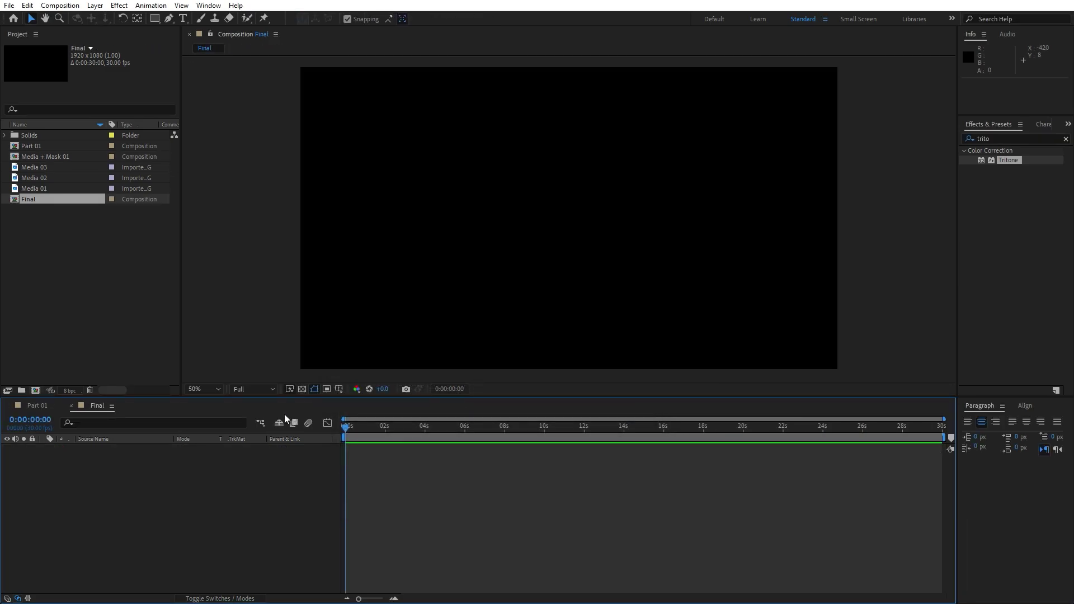
Place the Part 01 composition at the start of the Final timeline and preview it
{"action": "left_click", "coordinate": [35, 146]}
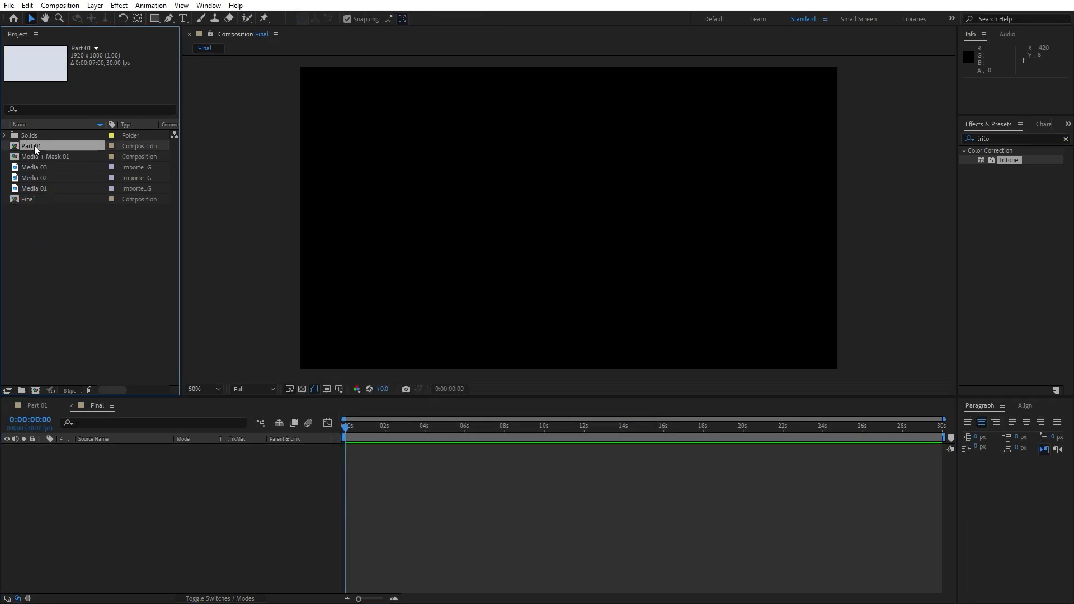
{"action": "left_click_drag", "start_coordinate": [35, 147], "coordinate": [375, 450]}
{"action": "left_click", "coordinate": [375, 432]}
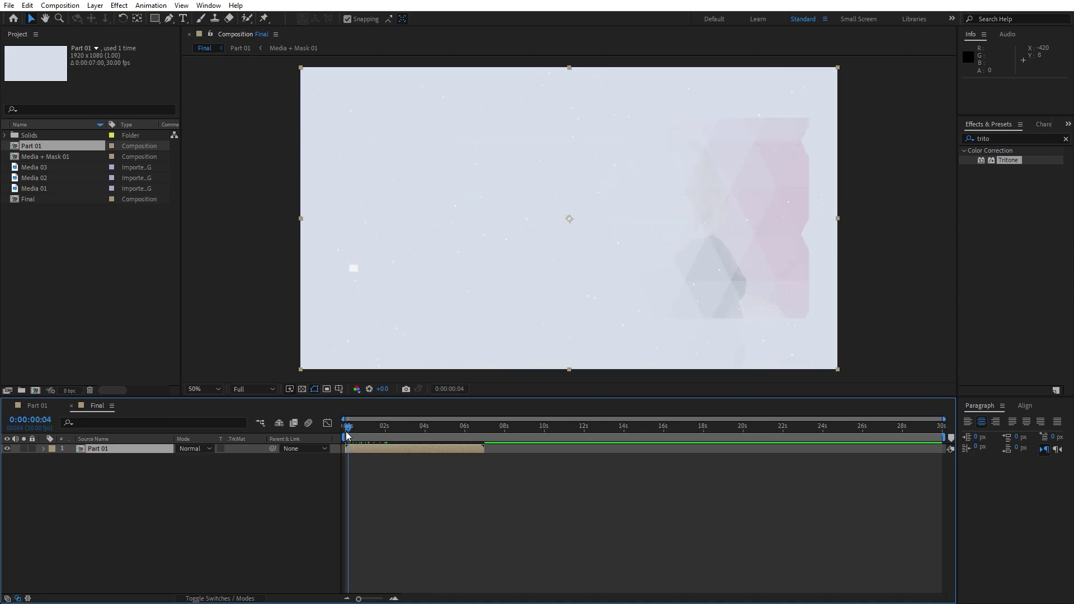
{"action": "key", "text": "space"}
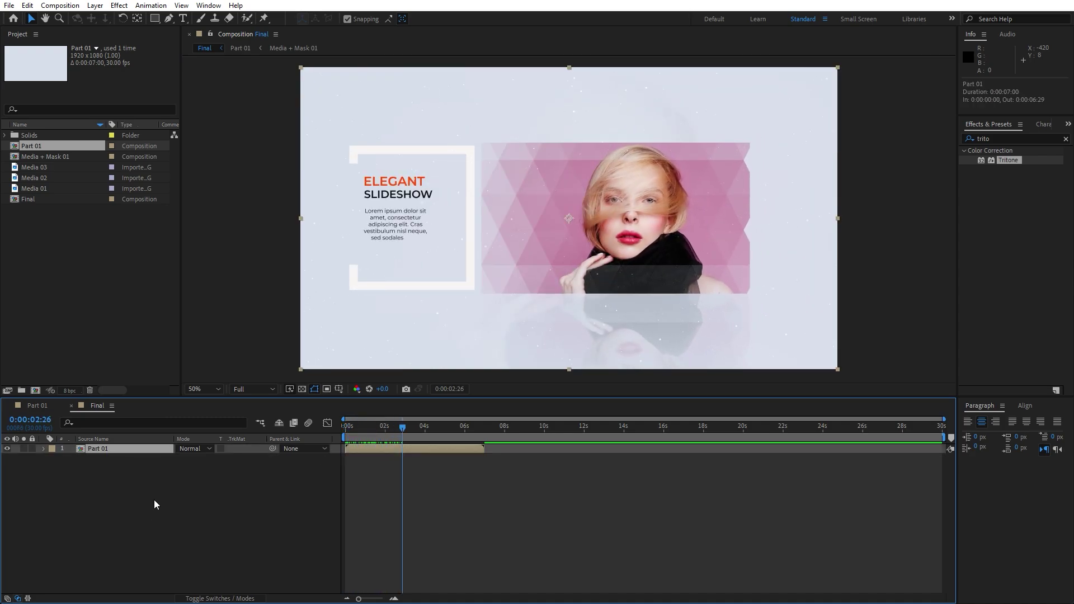
Duplicate the Part 01 layer in Final, and duplicate the Part 01 composition in the project
{"action": "key", "text": "ctrl+d"}
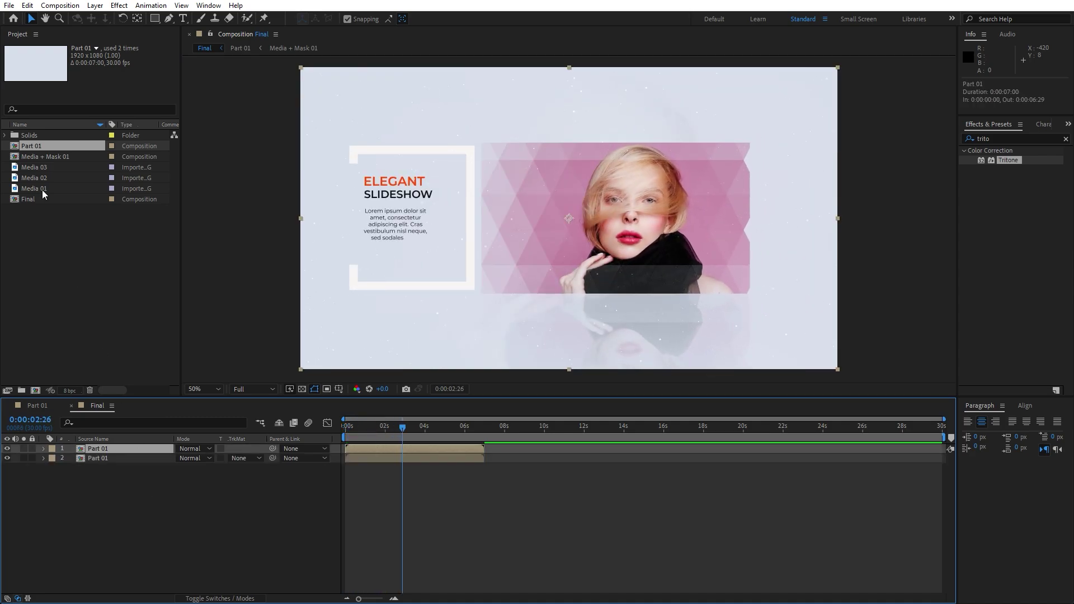
{"action": "left_click", "coordinate": [39, 145]}
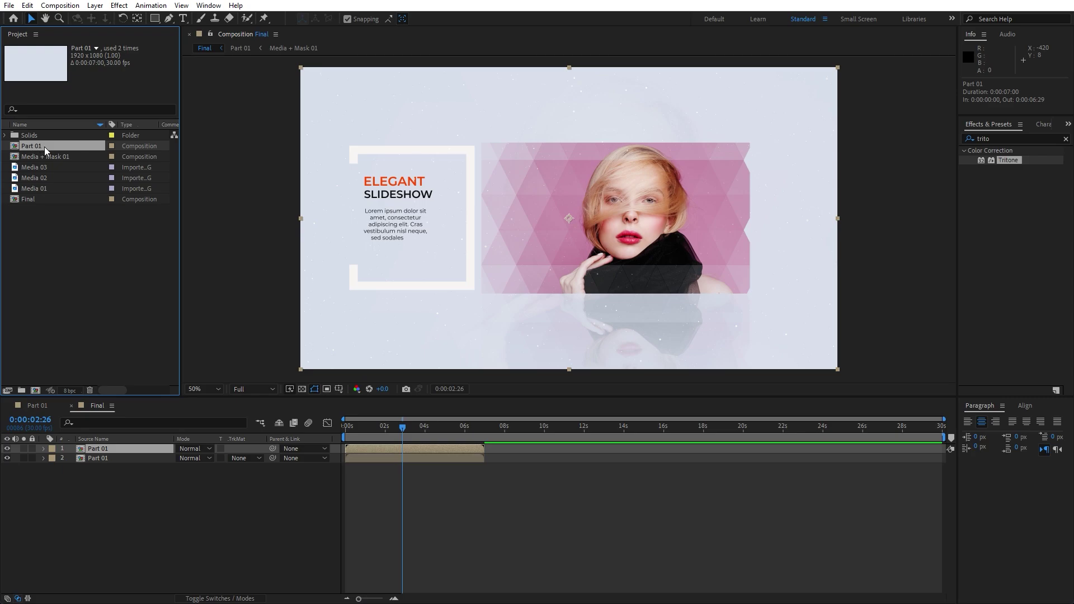
{"action": "key", "text": "ctrl+d"}
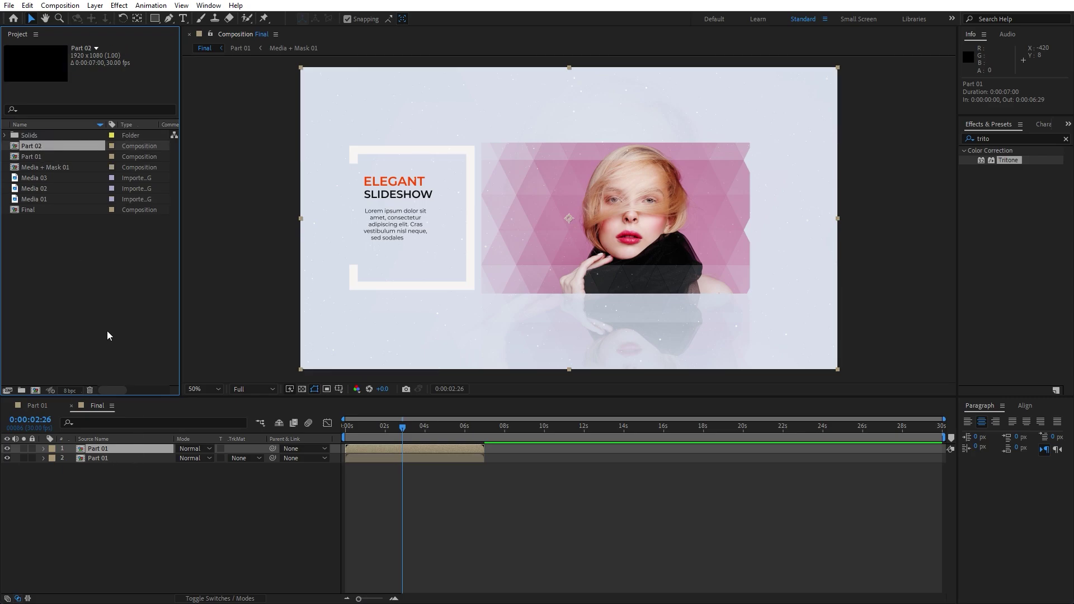
Replace the upper Part 01 layer in Final with Part 02 and shift it to start at about 4 seconds
{"action": "left_click_drag", "start_coordinate": [32, 146], "coordinate": [115, 449]}
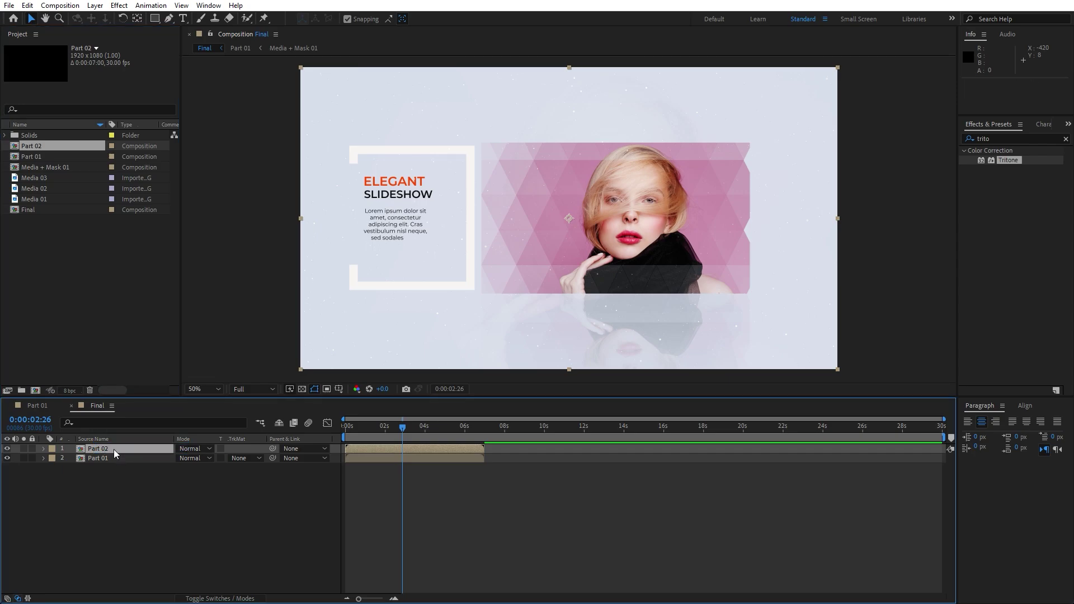
{"action": "left_click_drag", "start_coordinate": [364, 451], "coordinate": [444, 451]}
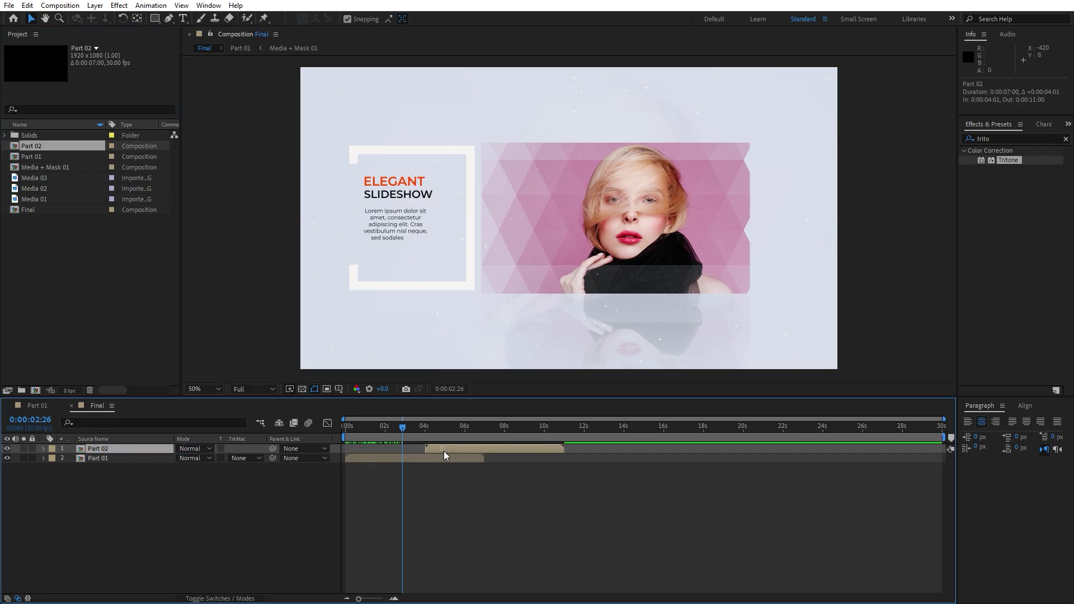
{"action": "left_click", "coordinate": [157, 512]}
Duplicate the Media + Mask 01 composition and replace the four lower Media + Mask 01 layers in Part 02 with the copy
{"action": "double_click", "coordinate": [112, 449]}
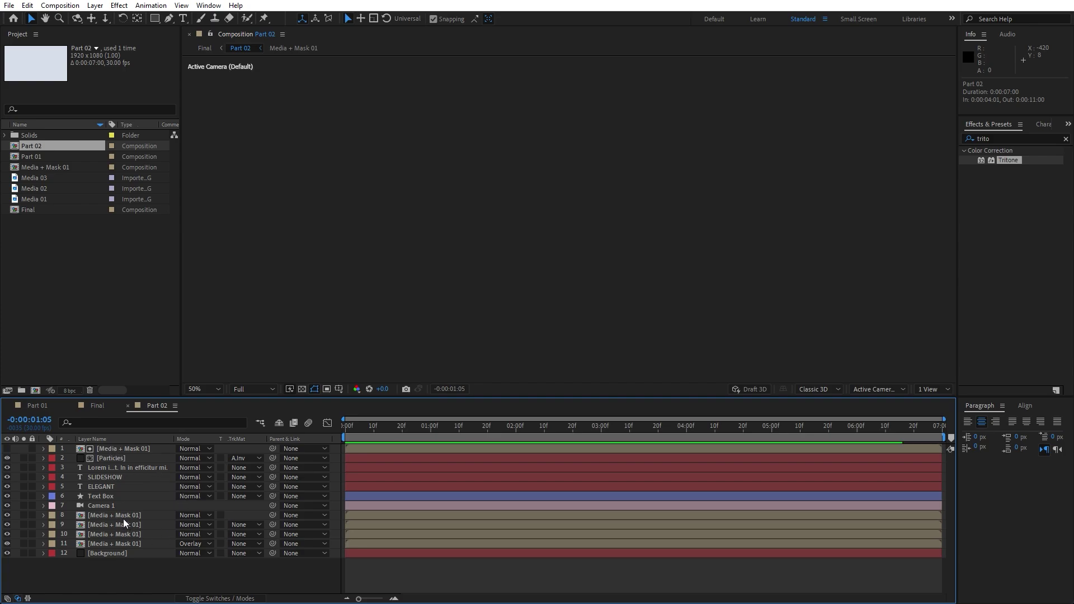
{"action": "left_click", "coordinate": [123, 519]}
{"action": "left_click", "coordinate": [128, 543], "text": "shift"}
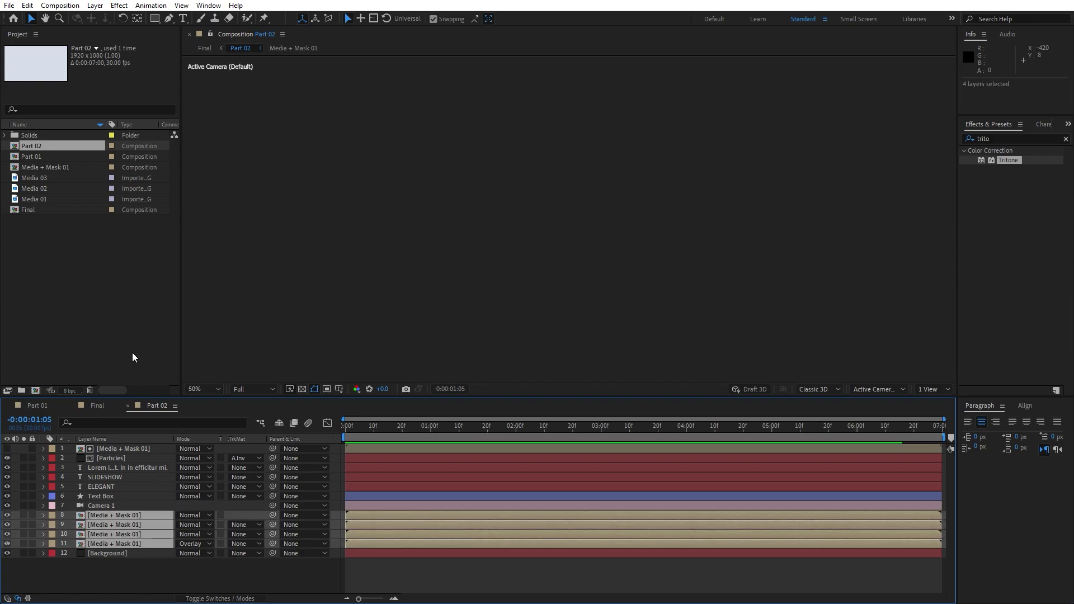
{"action": "left_click", "coordinate": [50, 166]}
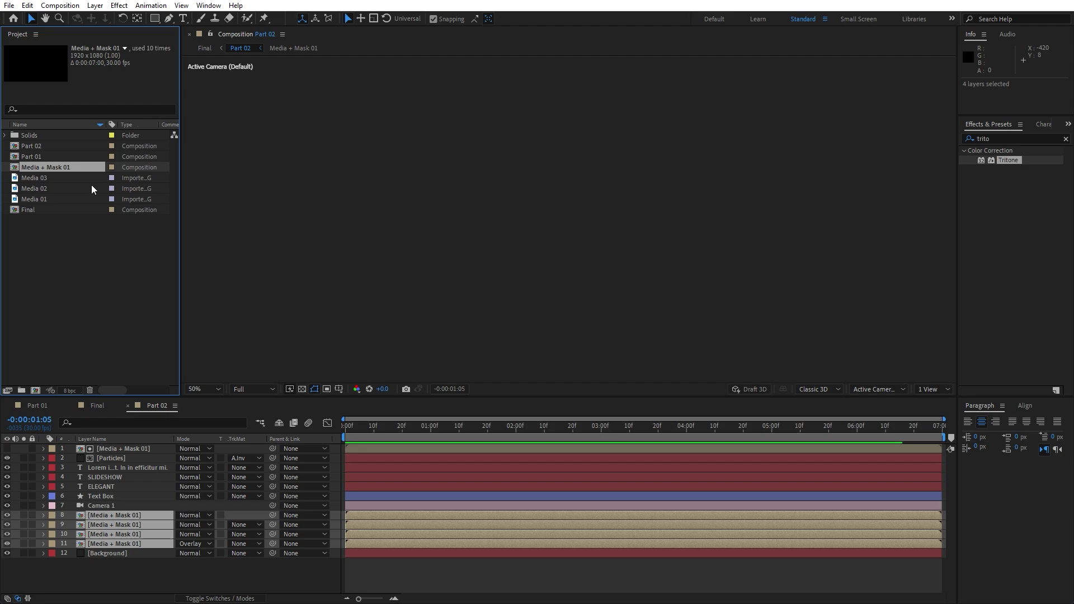
{"action": "key", "text": "ctrl+d"}
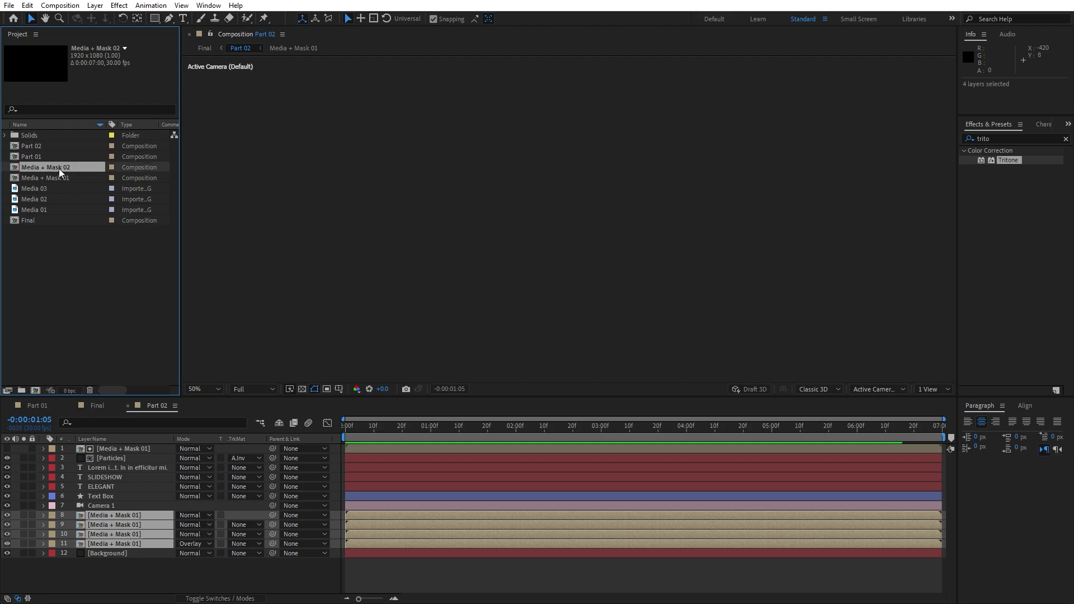
{"action": "left_click_drag", "start_coordinate": [58, 167], "coordinate": [138, 521]}
Replace the matte layer above Particles in Part 02 with the Media + Mask 02 composition
{"action": "left_click", "coordinate": [144, 449]}
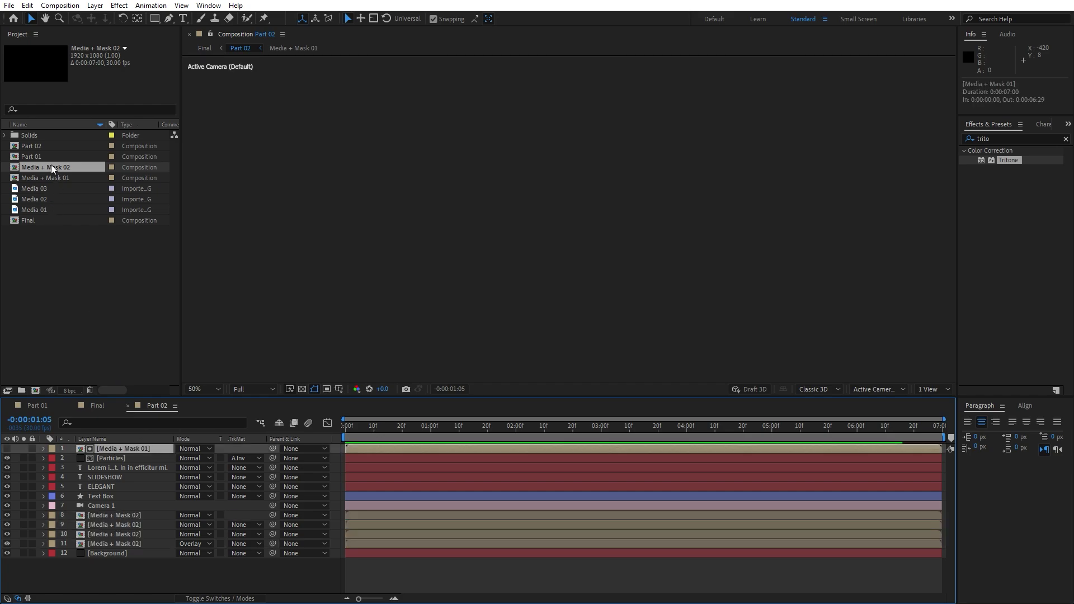
{"action": "left_click_drag", "start_coordinate": [52, 166], "coordinate": [143, 448]}
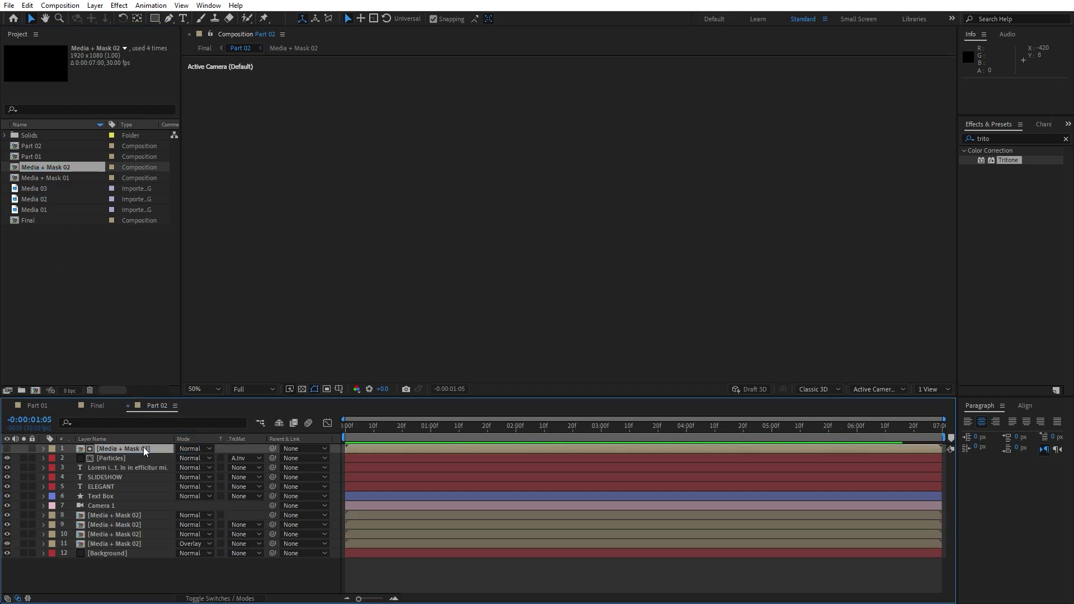
{"action": "left_click", "coordinate": [125, 573]}
Open the Media + Mask 02 composition and replace its Media 01 layer with the Media 02 image
{"action": "double_click", "coordinate": [123, 545]}
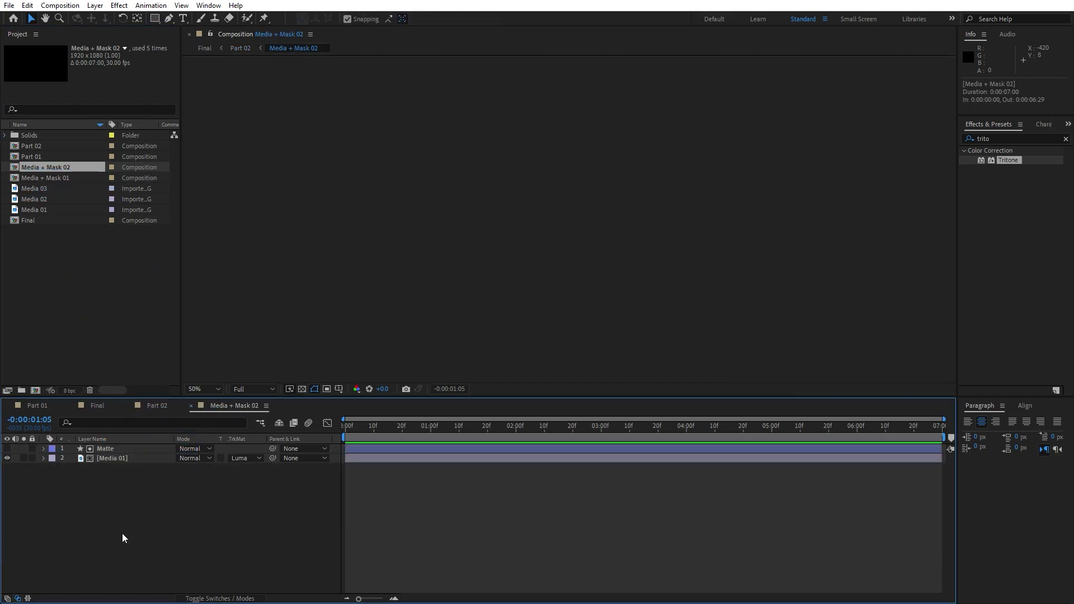
{"action": "left_click", "coordinate": [116, 451]}
{"action": "left_click", "coordinate": [223, 459]}
{"action": "left_click_drag", "start_coordinate": [512, 428], "coordinate": [582, 431]}
{"action": "left_click", "coordinate": [48, 200]}
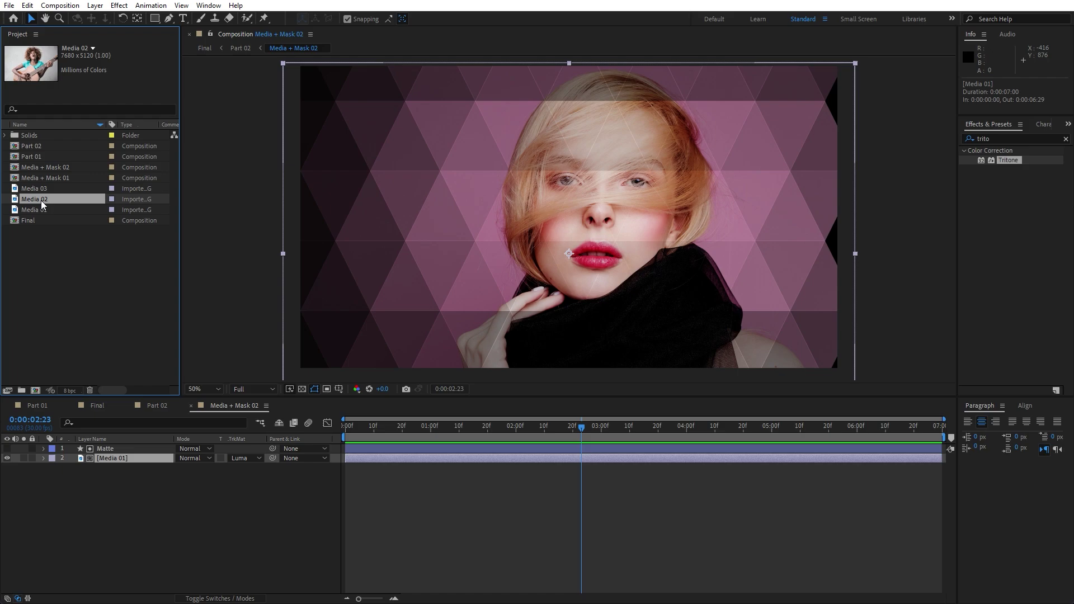
{"action": "left_click_drag", "start_coordinate": [42, 201], "coordinate": [118, 460]}
Scale the Media 02 layer to 27% so the guitarist fits the matte frame
{"action": "key", "text": "comma"}
{"action": "key", "text": "s"}
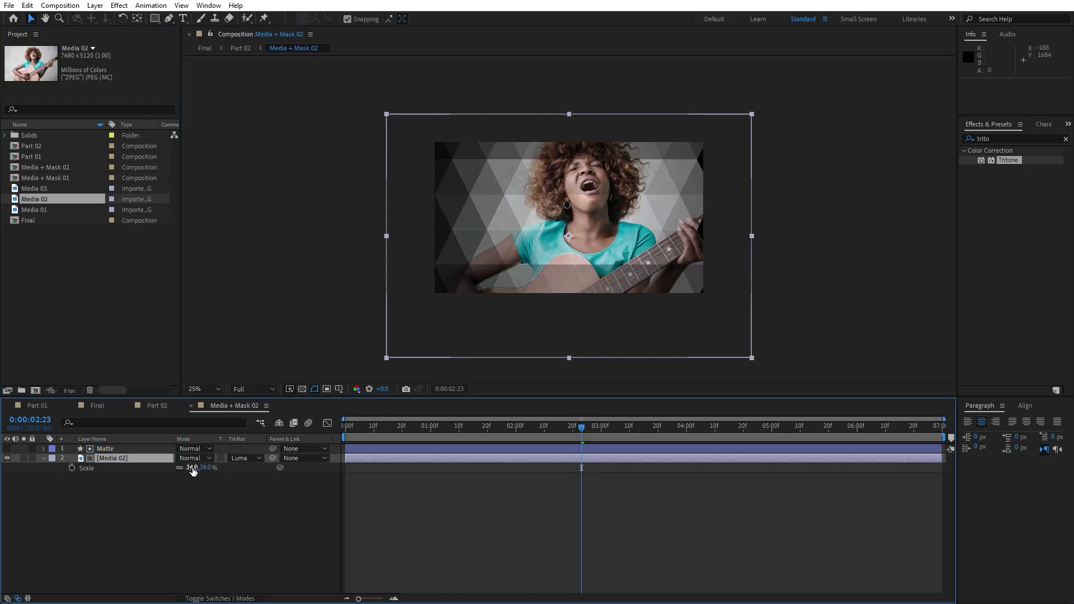
{"action": "left_click_drag", "start_coordinate": [192, 468], "coordinate": [189, 468]}
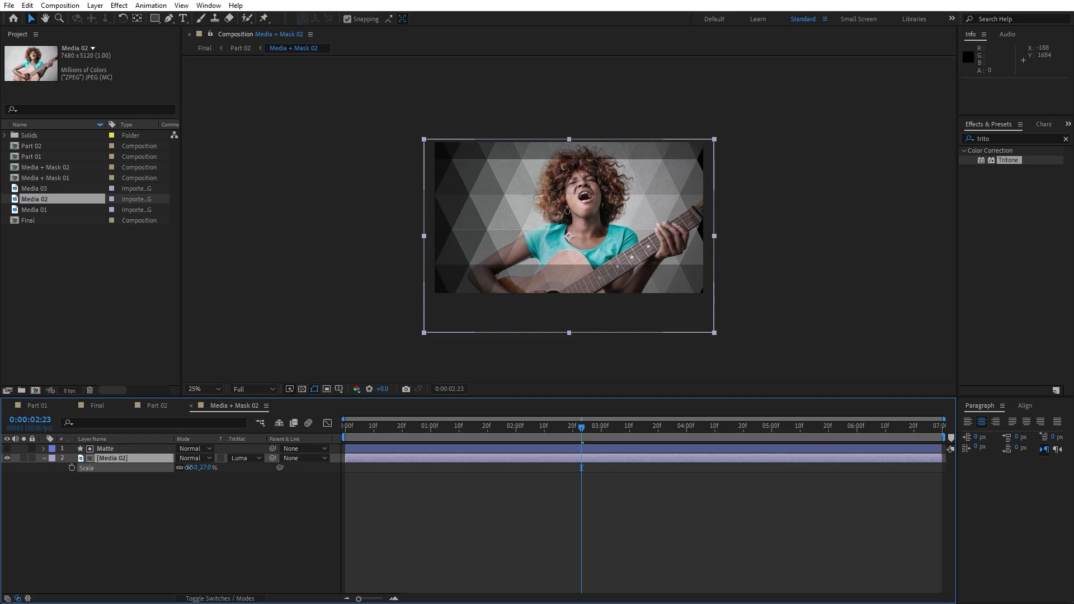
{"action": "left_click", "coordinate": [156, 501]}
Return to the Final composition and preview the transition from Part 01 to Part 02
{"action": "left_click", "coordinate": [37, 405]}
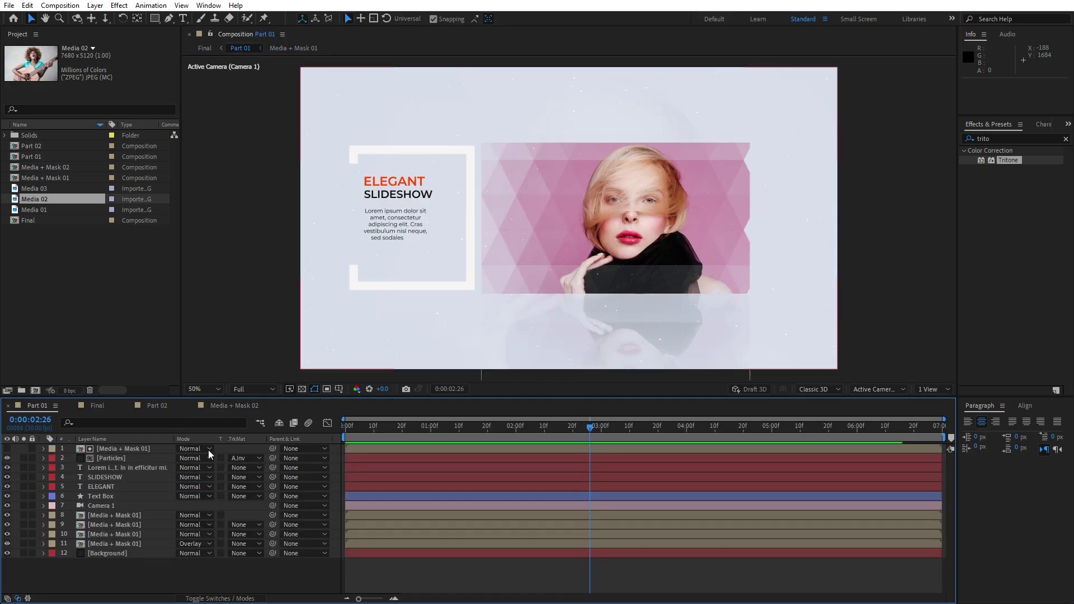
{"action": "left_click", "coordinate": [99, 404]}
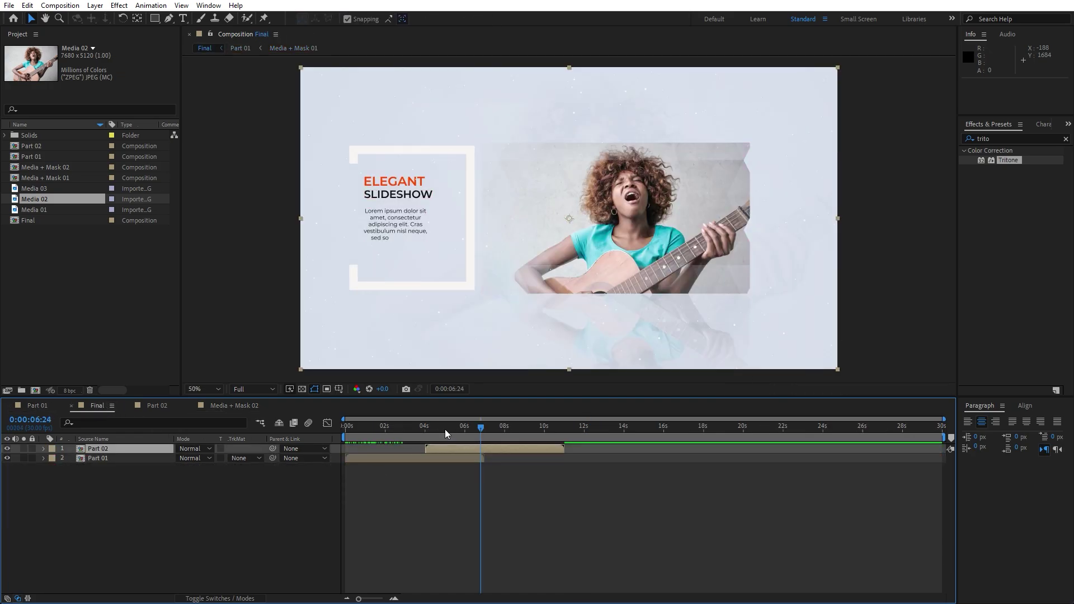
{"action": "left_click_drag", "start_coordinate": [353, 430], "coordinate": [438, 449]}
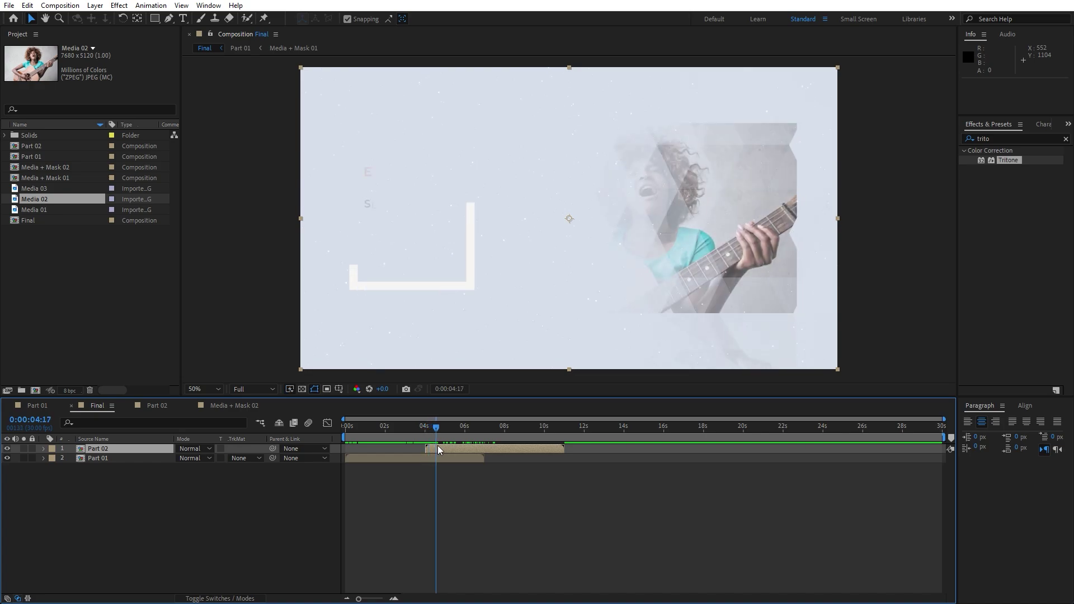
{"action": "key", "text": "space"}
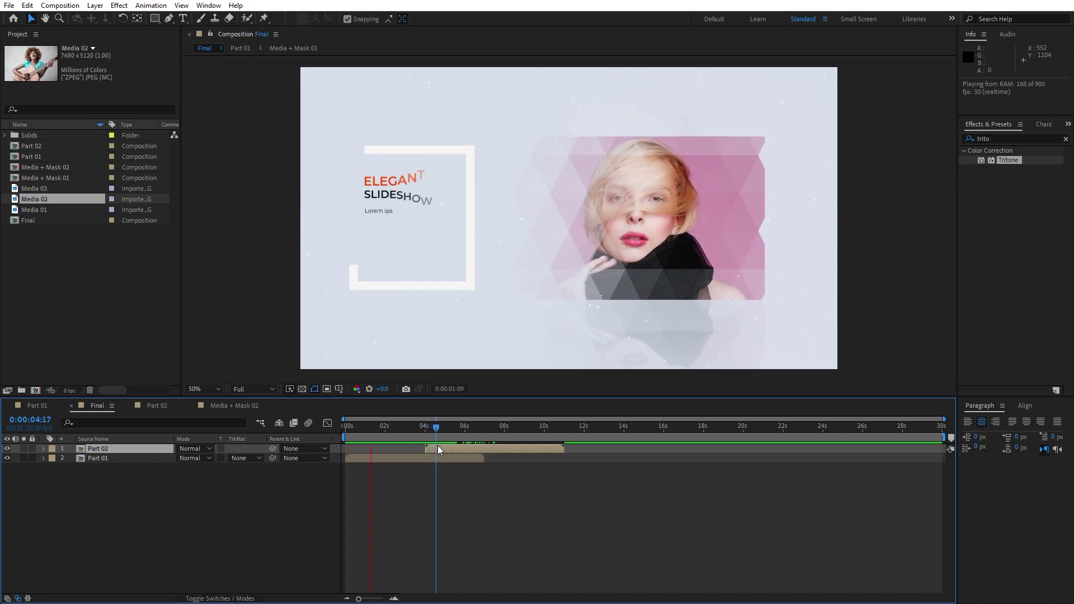
{"action": "left_click", "coordinate": [471, 429]}
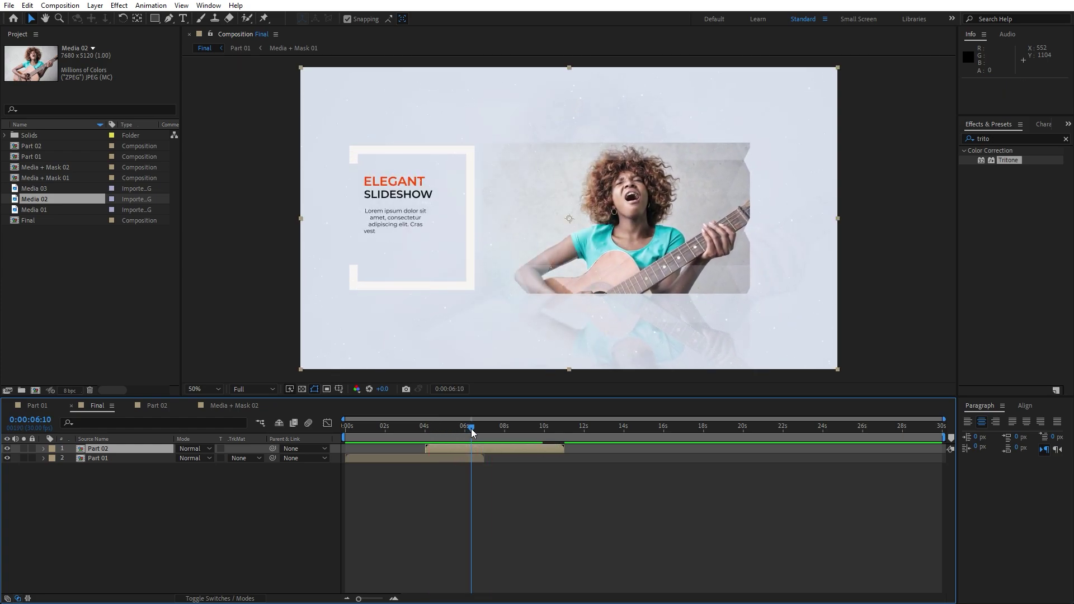
{"action": "left_click_drag", "start_coordinate": [471, 428], "coordinate": [359, 429]}
{"action": "key", "text": "space"}
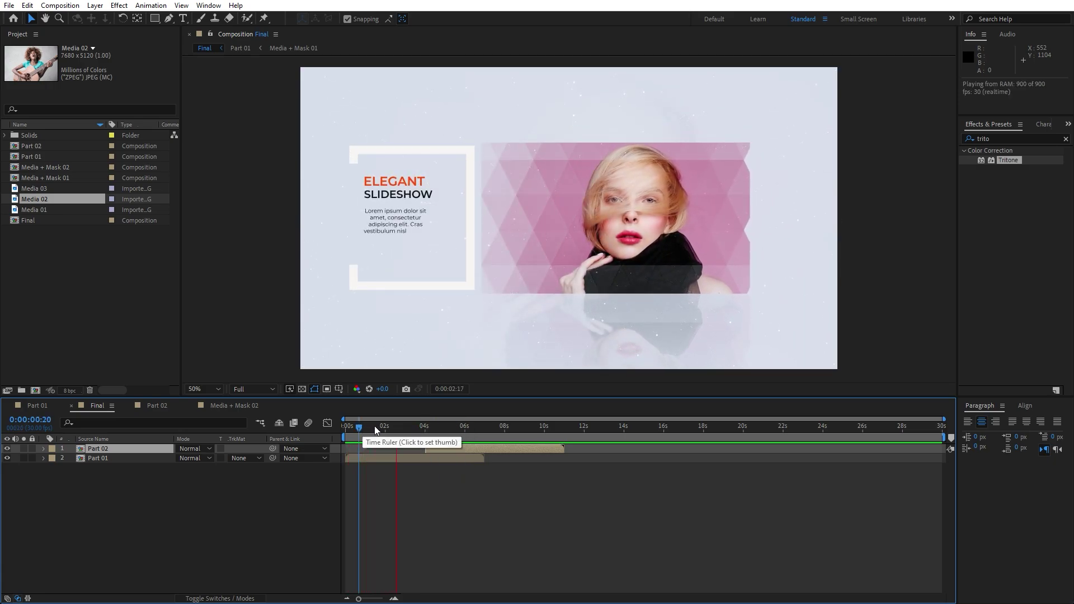
{"action": "left_click", "coordinate": [374, 426]}
{"action": "left_click_drag", "start_coordinate": [375, 428], "coordinate": [500, 442]}
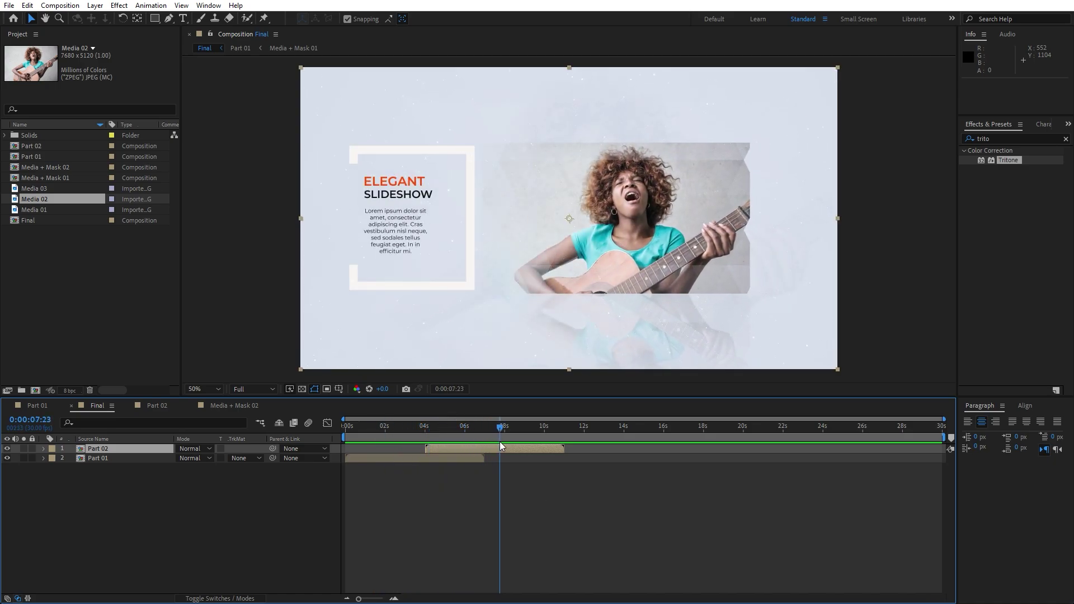